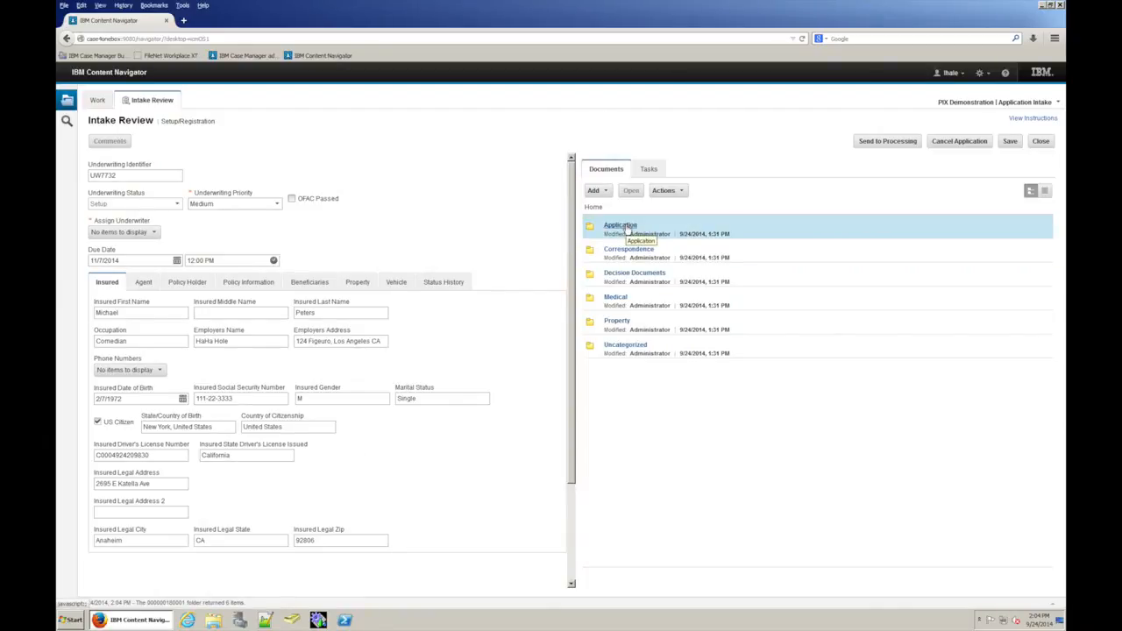
Review the application's agent, policy holder and policy information, then return to the insured details
{"action": "left_click", "coordinate": [145, 283]}
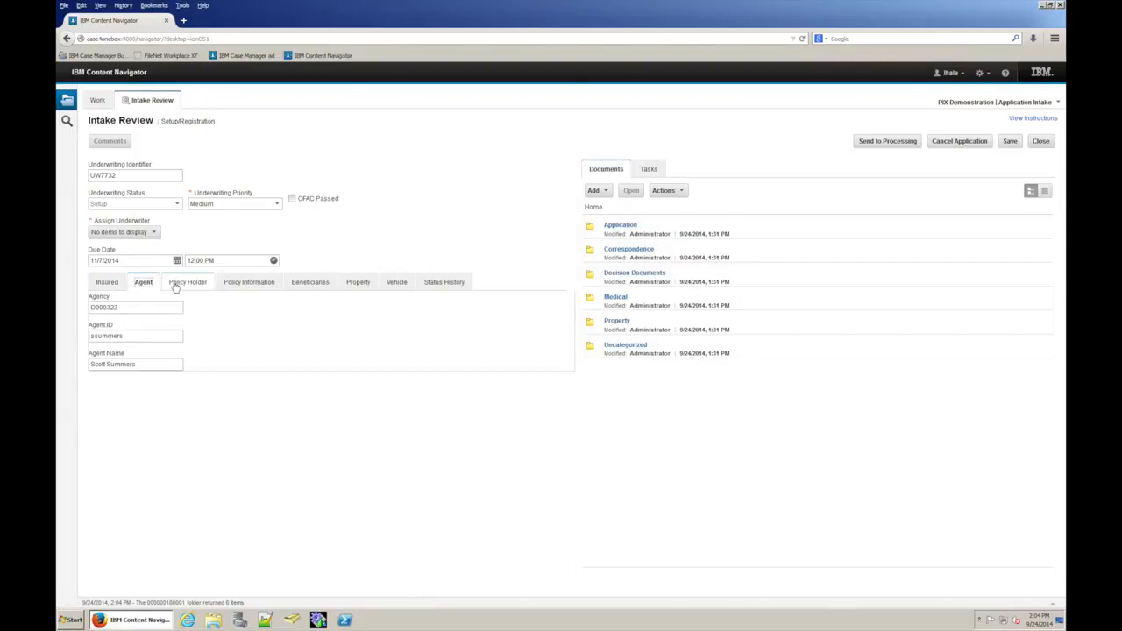
{"action": "left_click", "coordinate": [175, 285]}
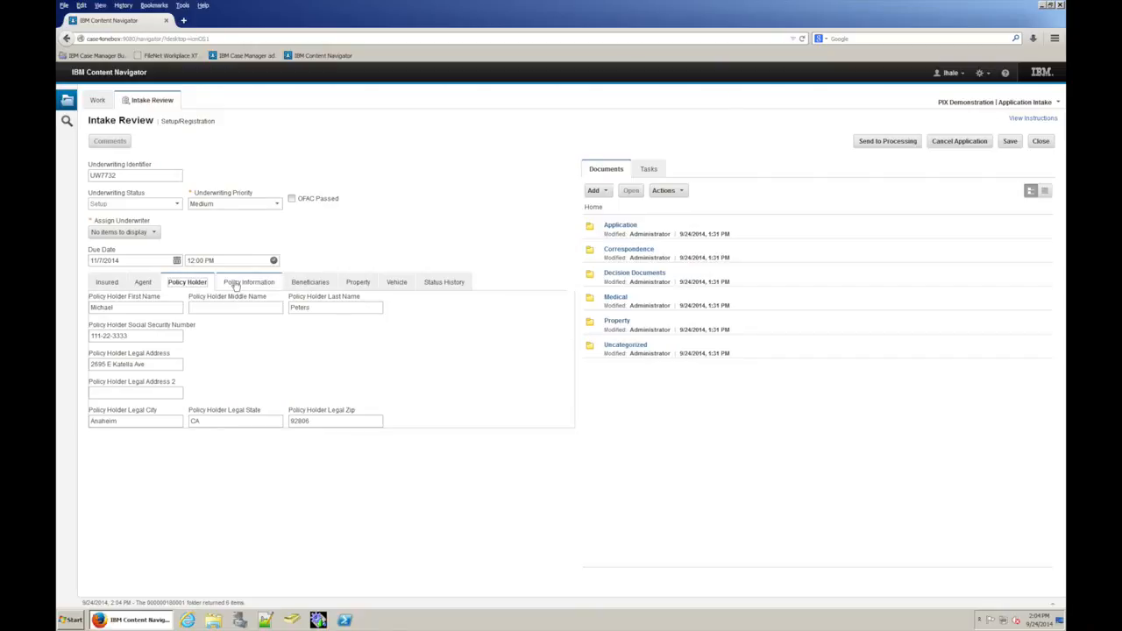
{"action": "left_click", "coordinate": [236, 285]}
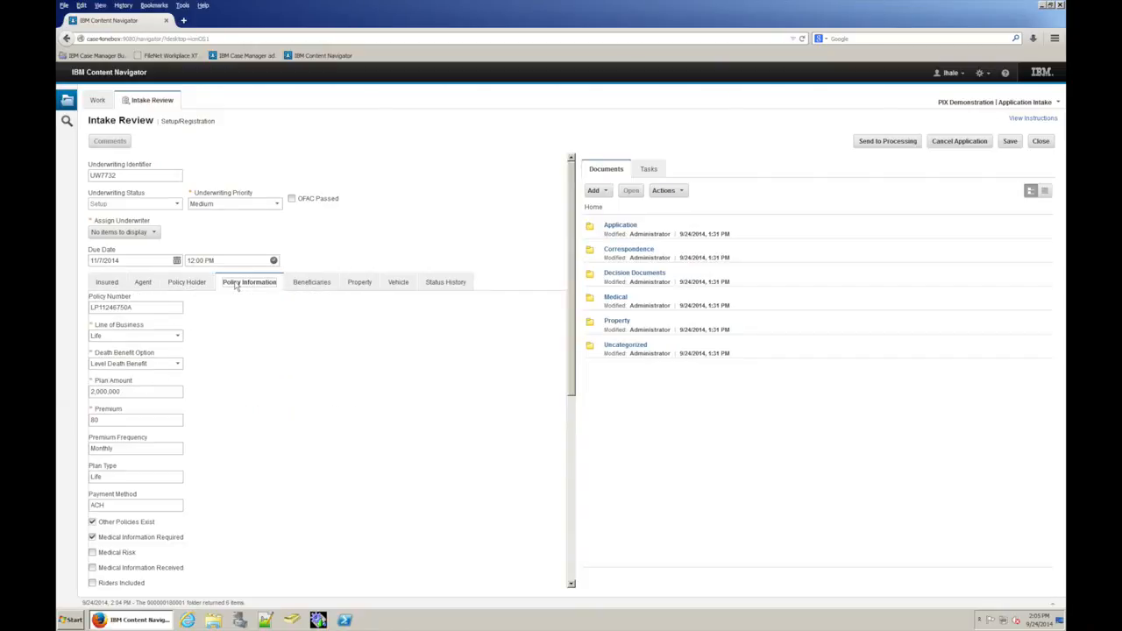
{"action": "left_click", "coordinate": [106, 283]}
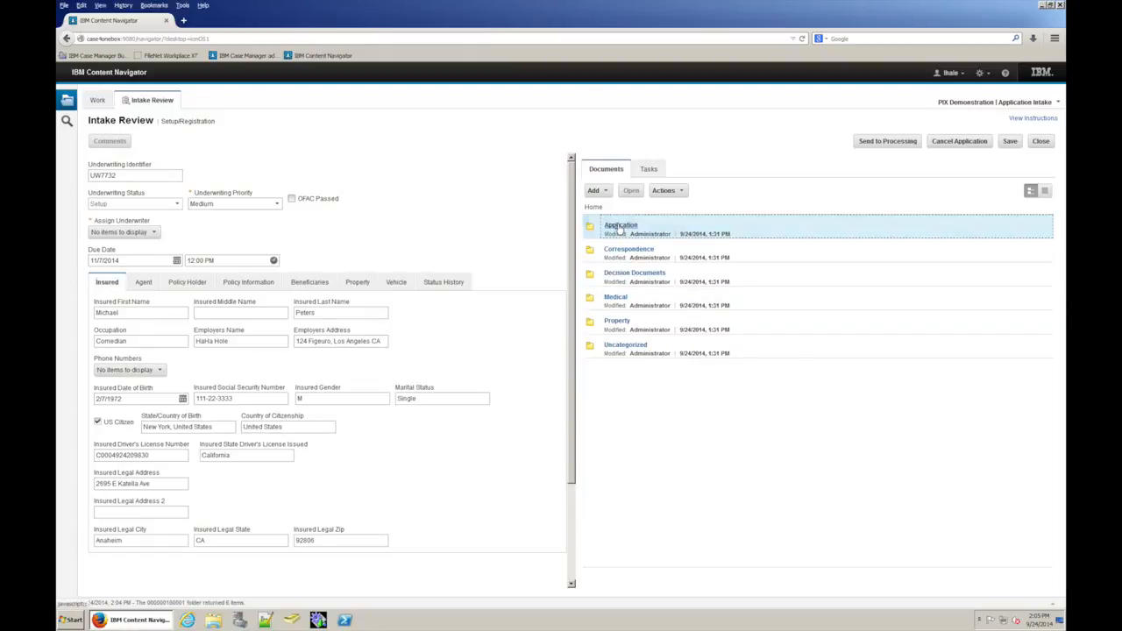
Examine all properties of the Application document in the case's Application folder, then dismiss them without changes
{"action": "left_click", "coordinate": [620, 225]}
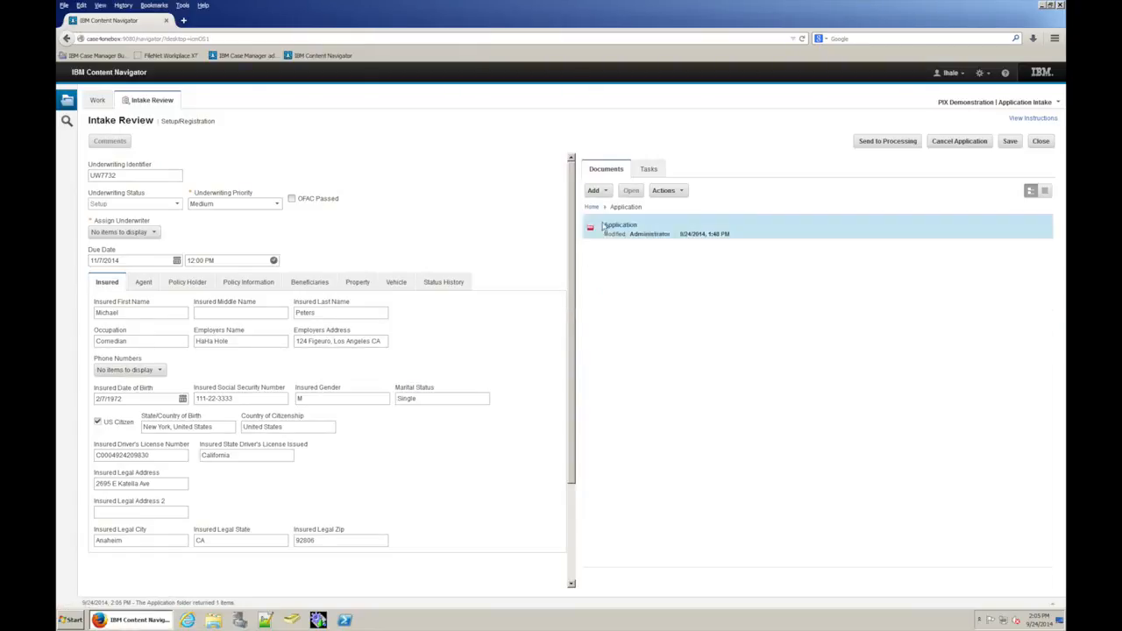
{"action": "right_click", "coordinate": [622, 235]}
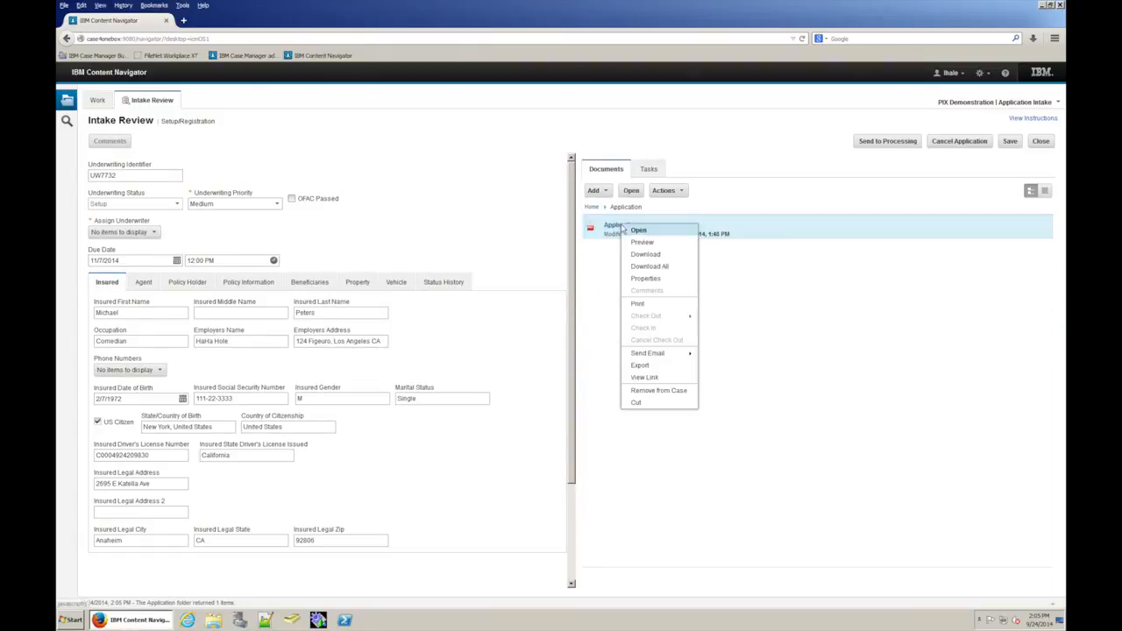
{"action": "left_click", "coordinate": [646, 279]}
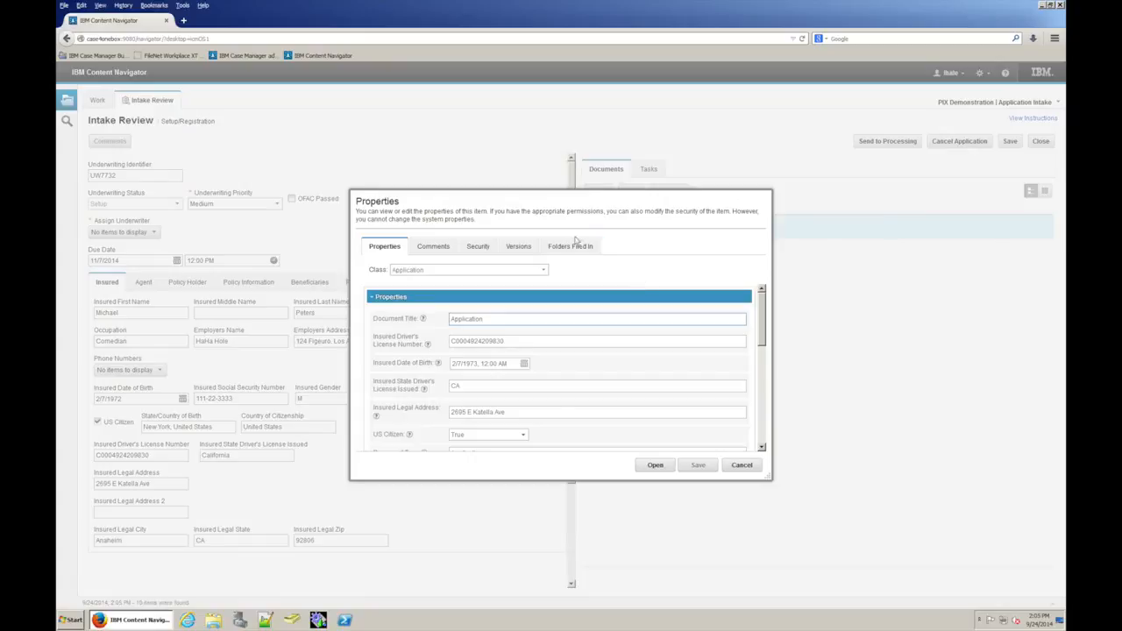
{"action": "left_click_drag", "start_coordinate": [556, 212], "coordinate": [731, 203]}
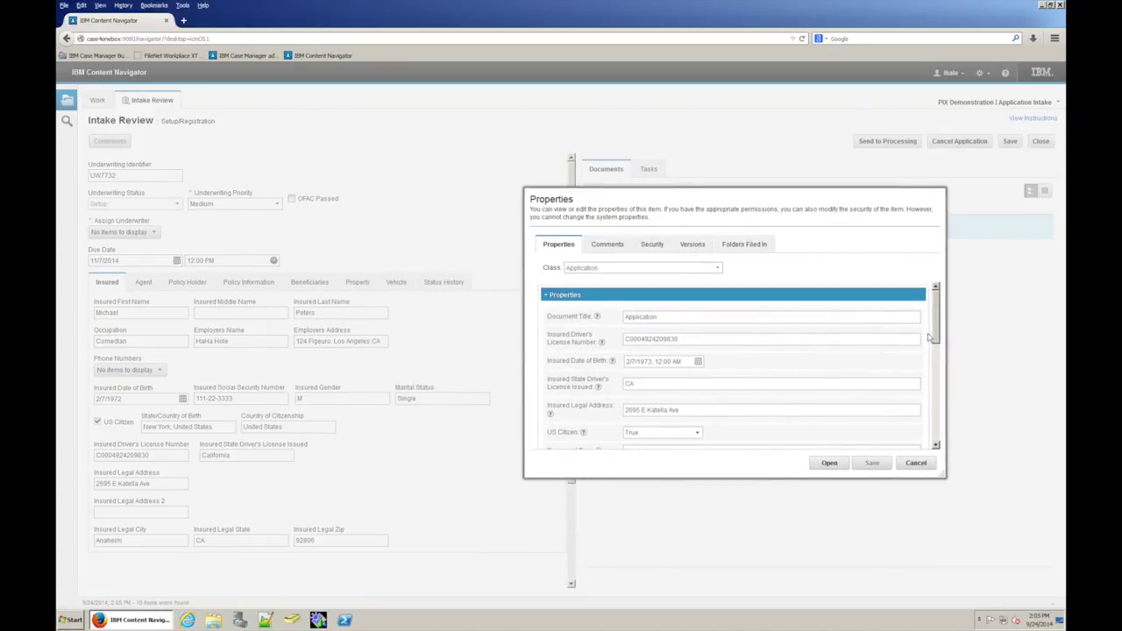
{"action": "left_click_drag", "start_coordinate": [934, 332], "coordinate": [917, 441]}
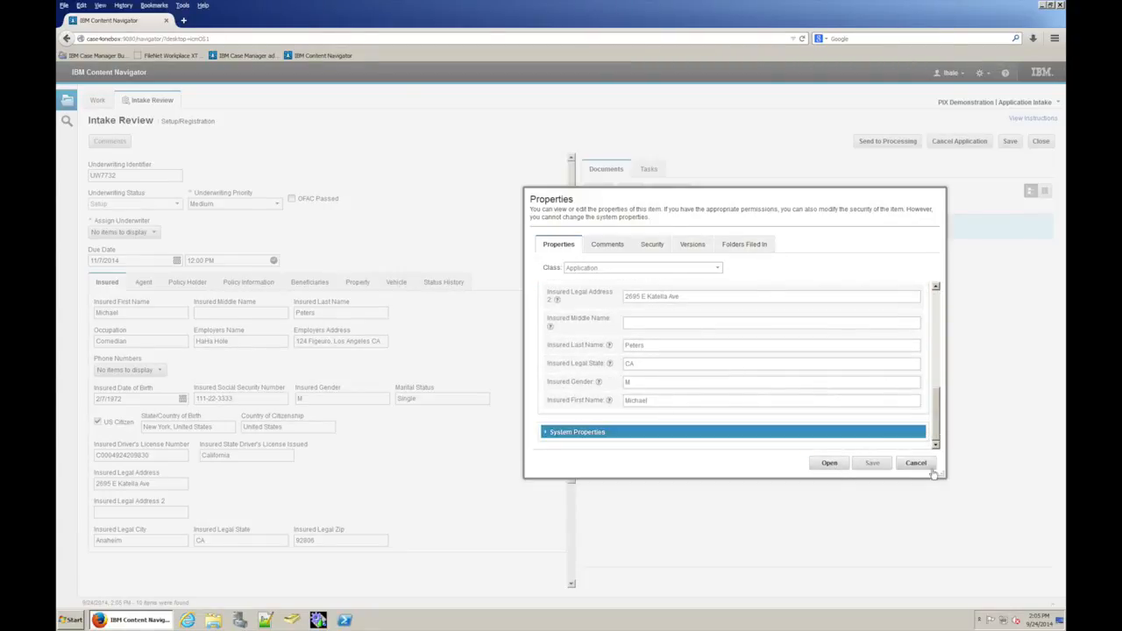
{"action": "left_click", "coordinate": [925, 464]}
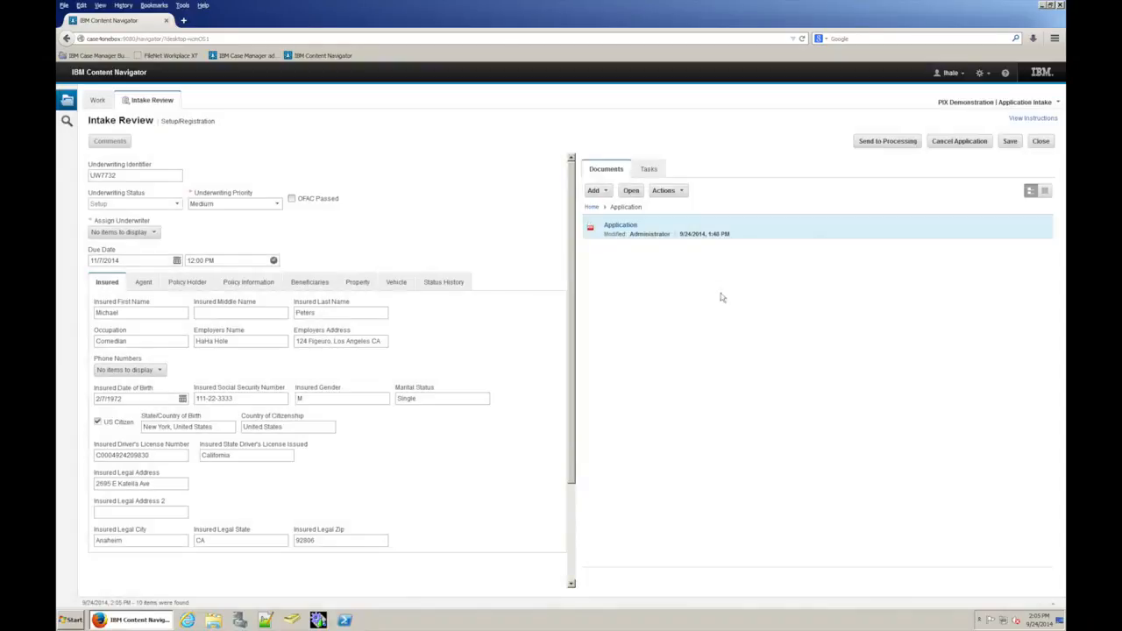
View the Application document beside the intake form, paging through to page 5, and close the viewer
{"action": "left_click", "coordinate": [617, 226]}
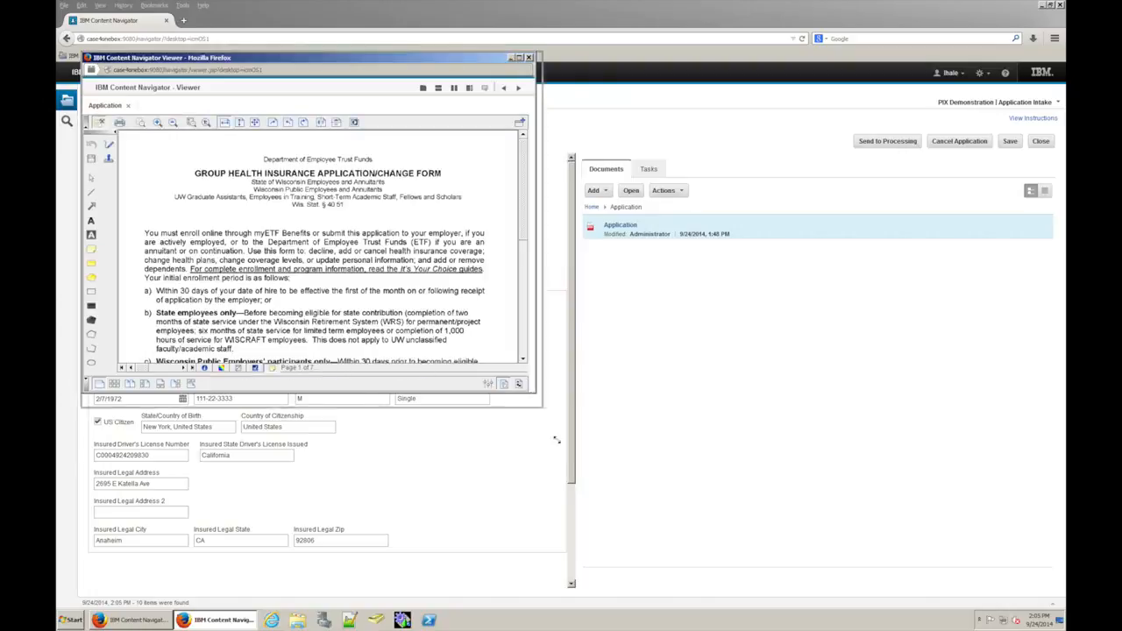
{"action": "left_click_drag", "start_coordinate": [532, 396], "coordinate": [614, 502]}
{"action": "left_click_drag", "start_coordinate": [363, 59], "coordinate": [750, 59]}
{"action": "scroll", "coordinate": [736, 340], "scroll_direction": "down", "scroll_amount": 2}
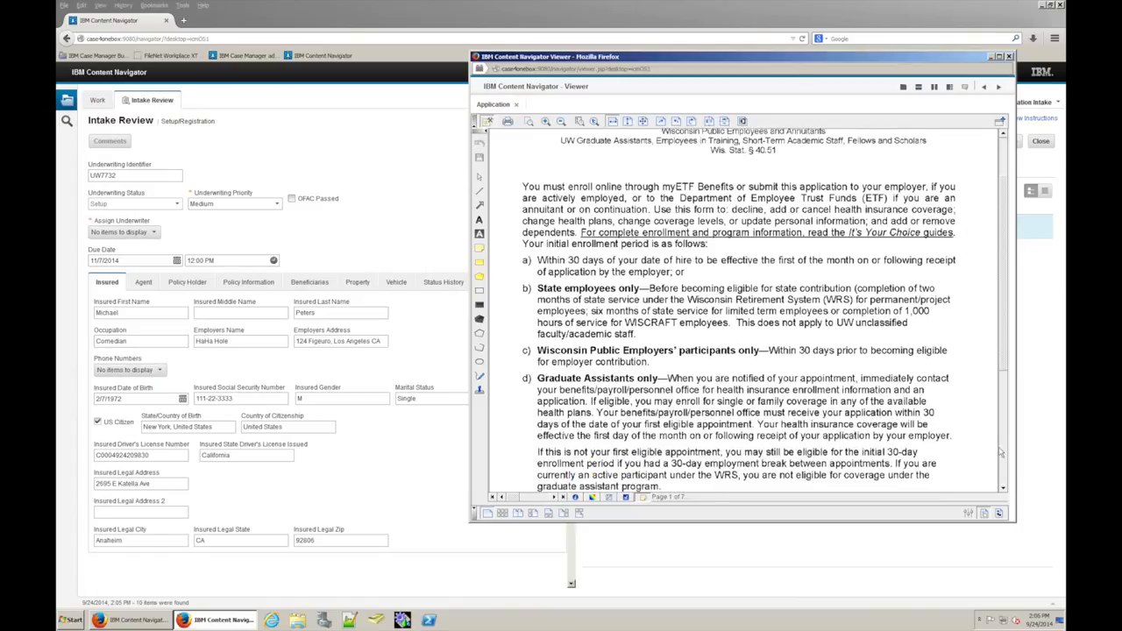
{"action": "left_click", "coordinate": [1004, 451]}
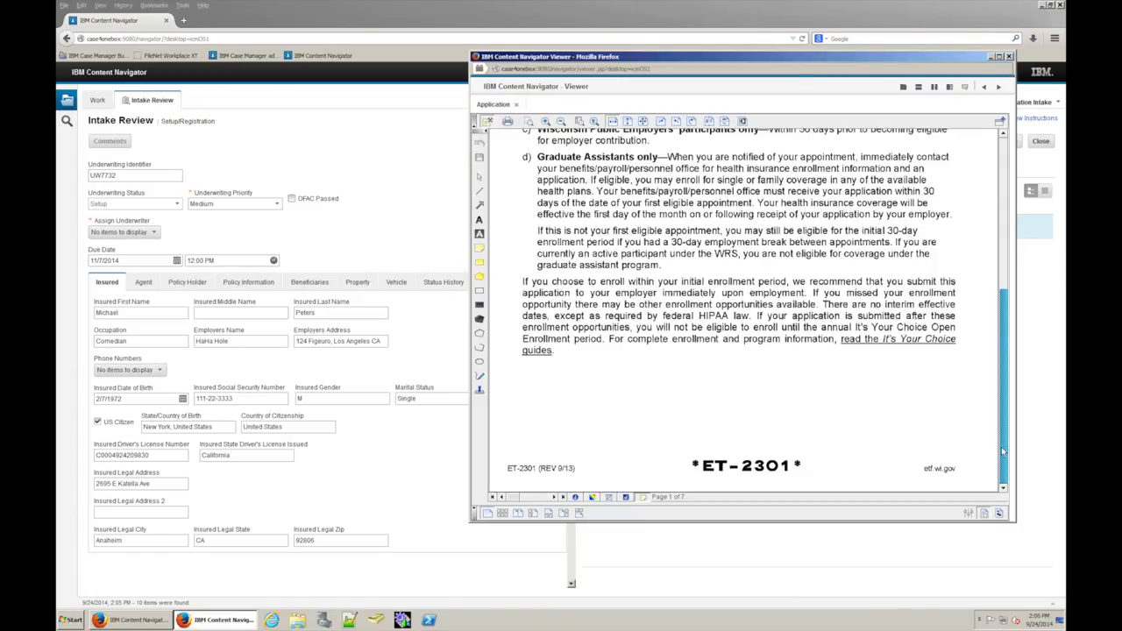
{"action": "left_click", "coordinate": [553, 497]}
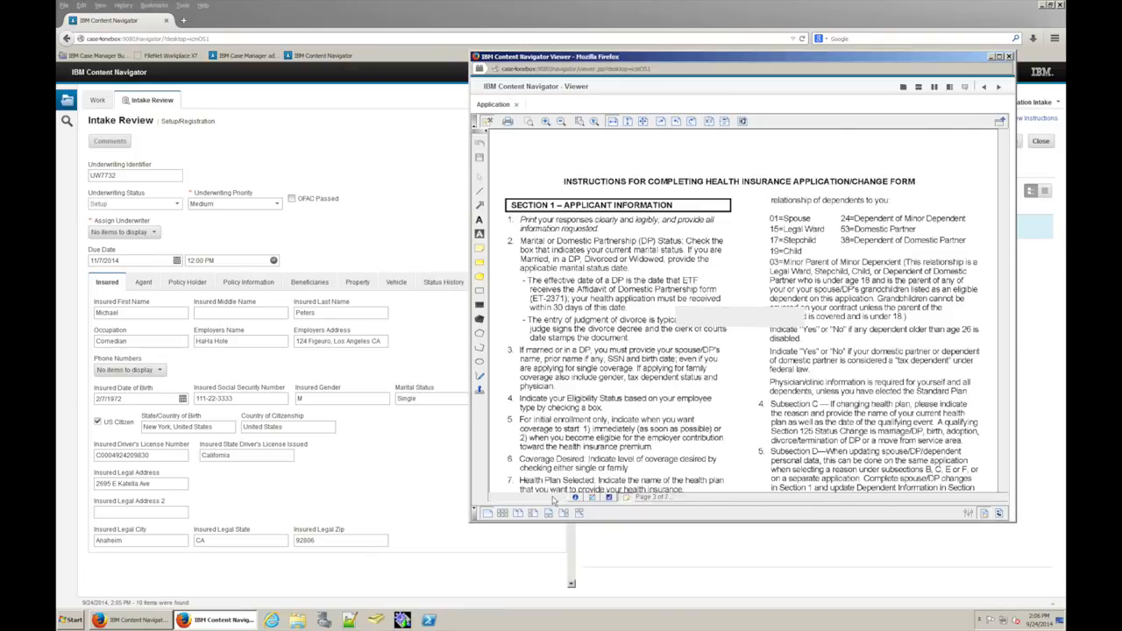
{"action": "left_click", "coordinate": [554, 497]}
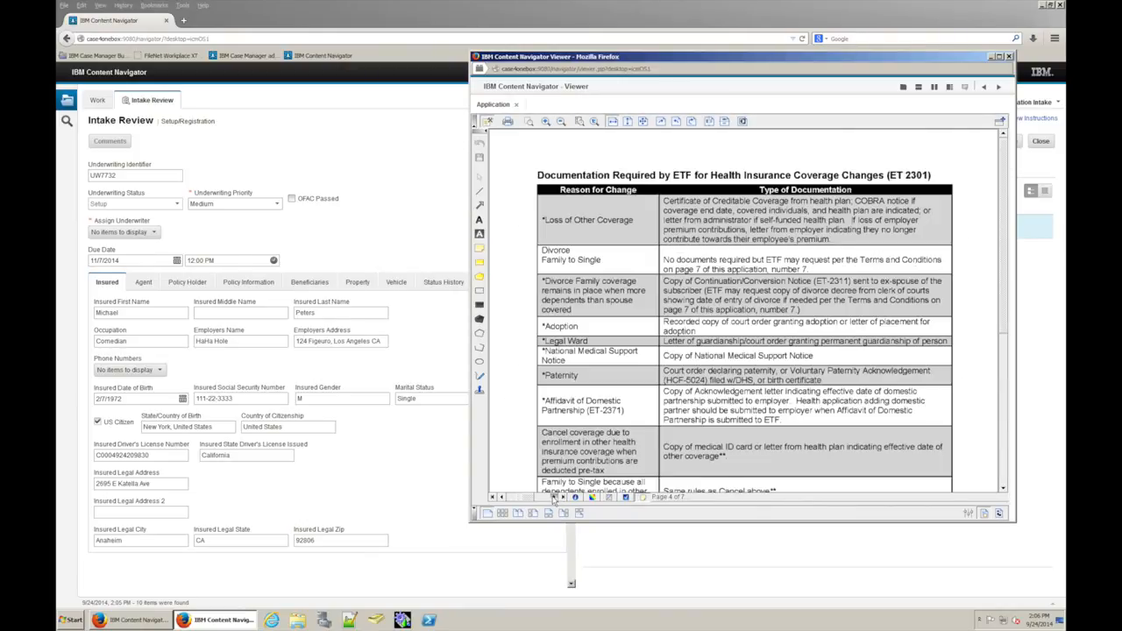
{"action": "left_click", "coordinate": [553, 497]}
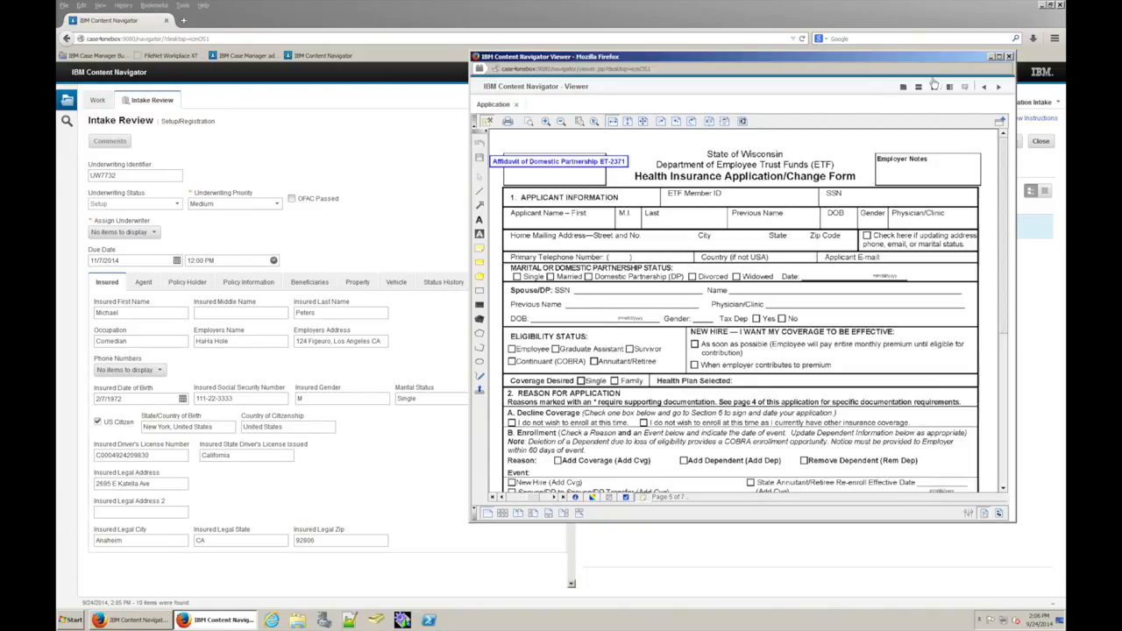
{"action": "left_click", "coordinate": [1009, 57]}
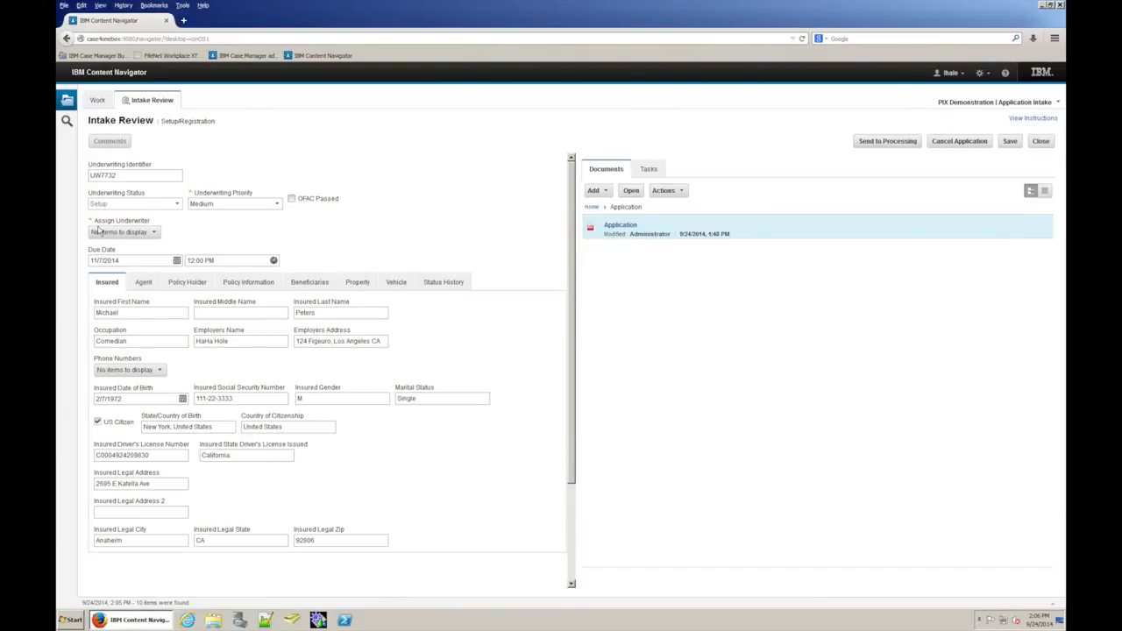
Assign the second user listed under the Underwriting role as underwriter and send the application to processing
{"action": "left_click", "coordinate": [155, 232]}
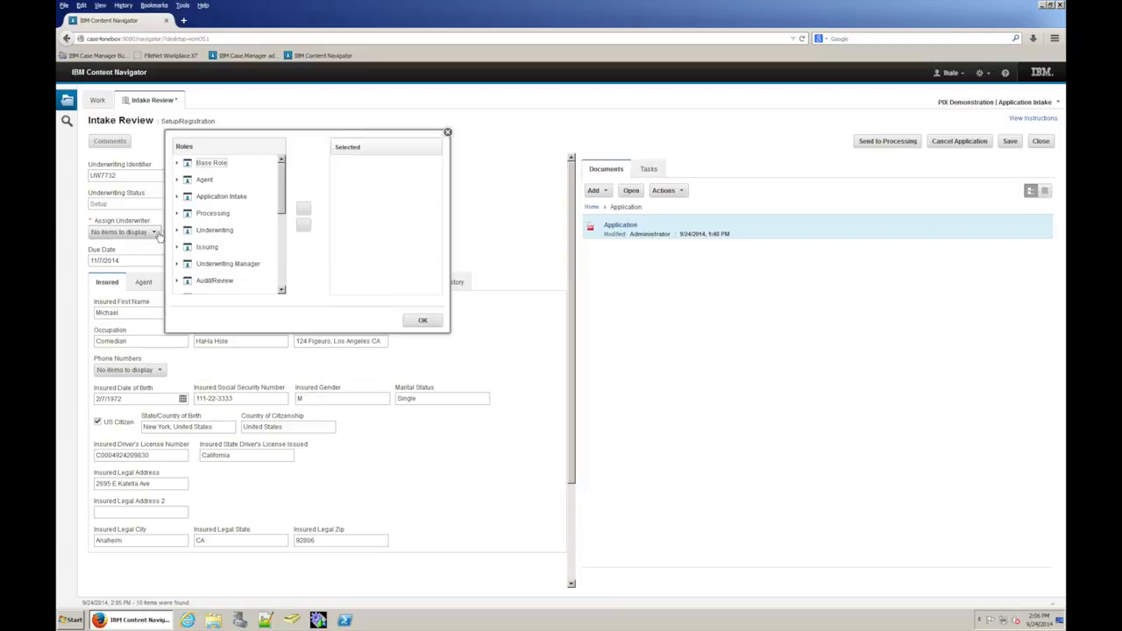
{"action": "left_click", "coordinate": [176, 230]}
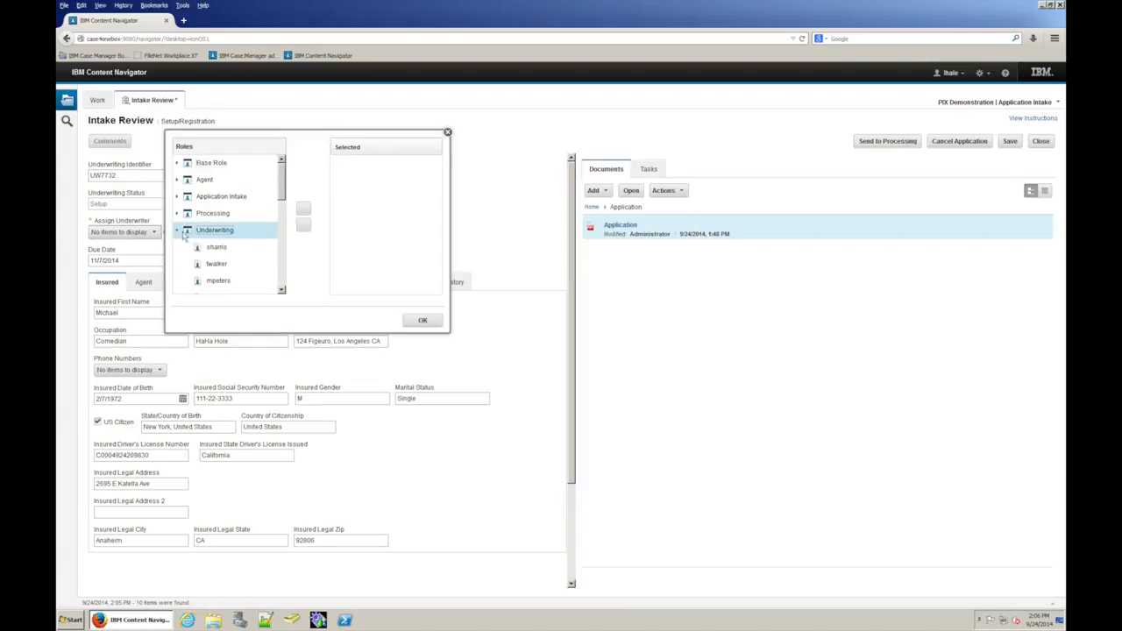
{"action": "left_click_drag", "start_coordinate": [282, 194], "coordinate": [283, 217]}
{"action": "left_click", "coordinate": [214, 191]}
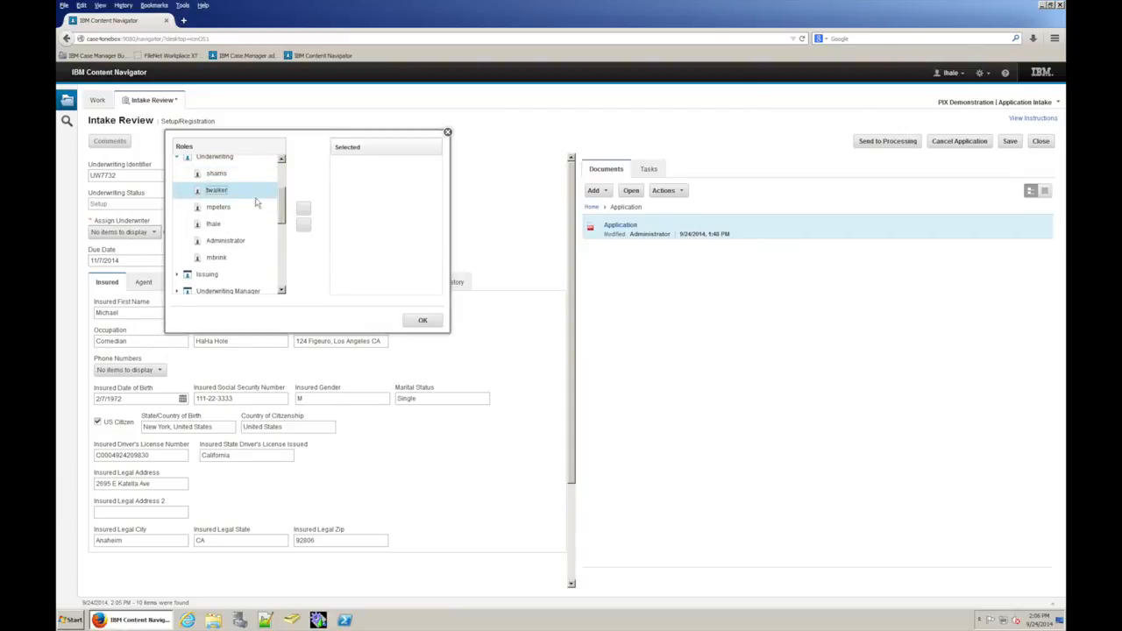
{"action": "left_click", "coordinate": [302, 214]}
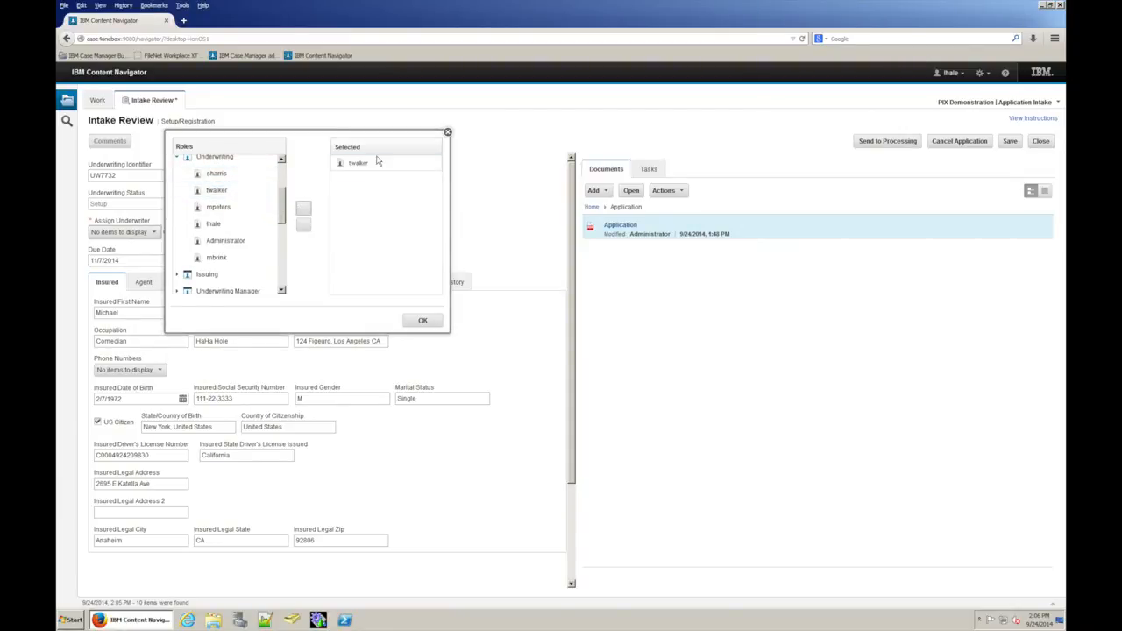
{"action": "left_click", "coordinate": [424, 321]}
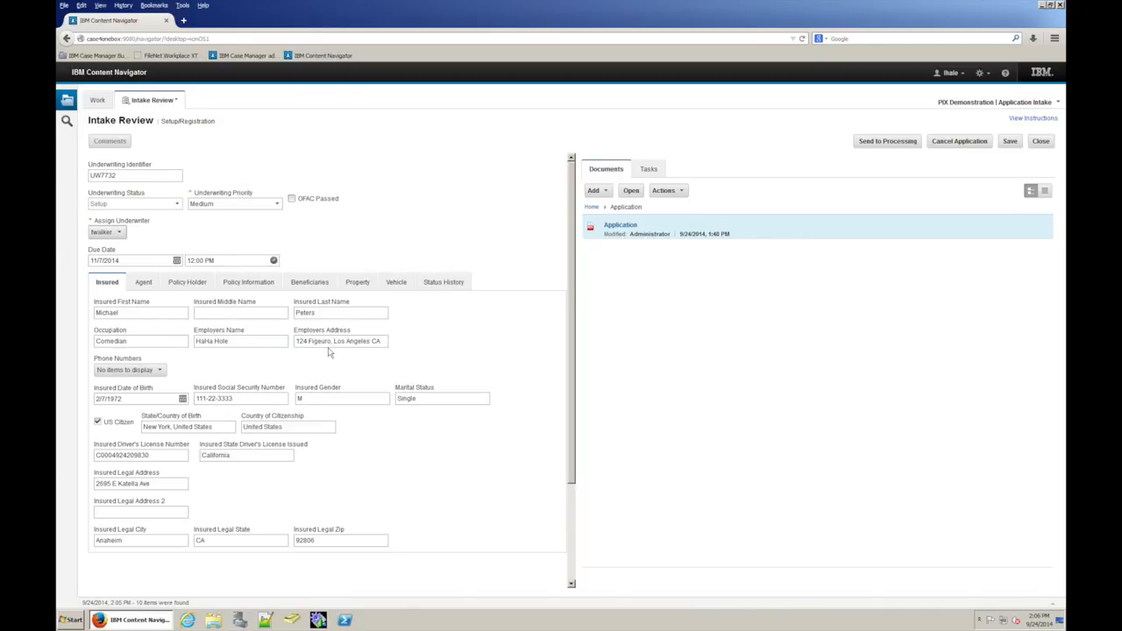
{"action": "left_click", "coordinate": [887, 141]}
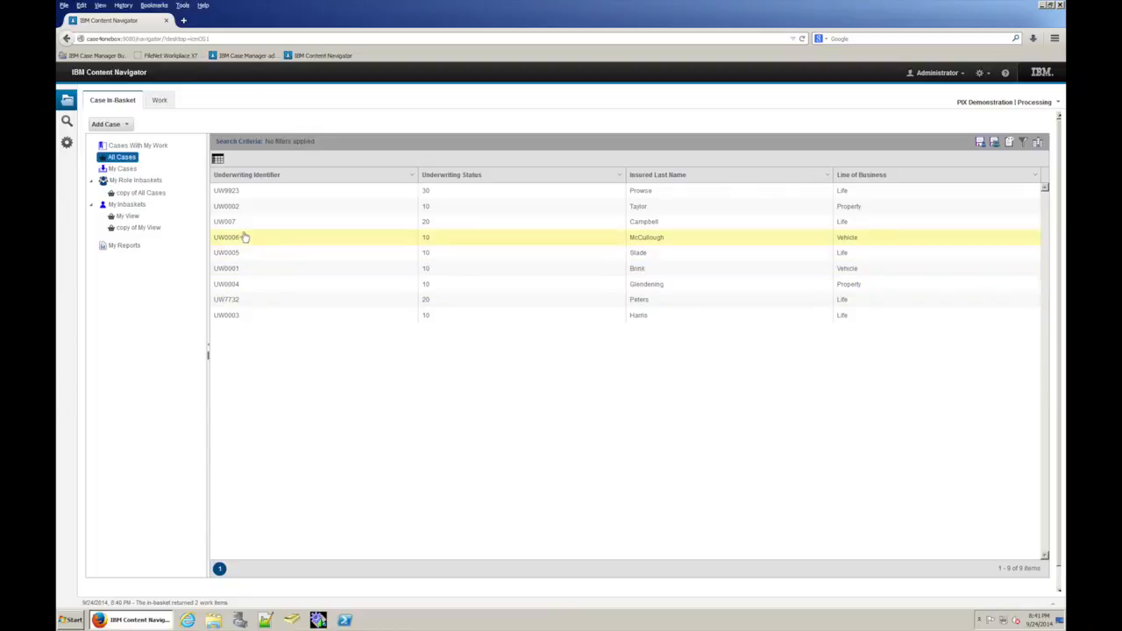
Open the second case in Cases With My Work and review its policy information
{"action": "left_click", "coordinate": [138, 145]}
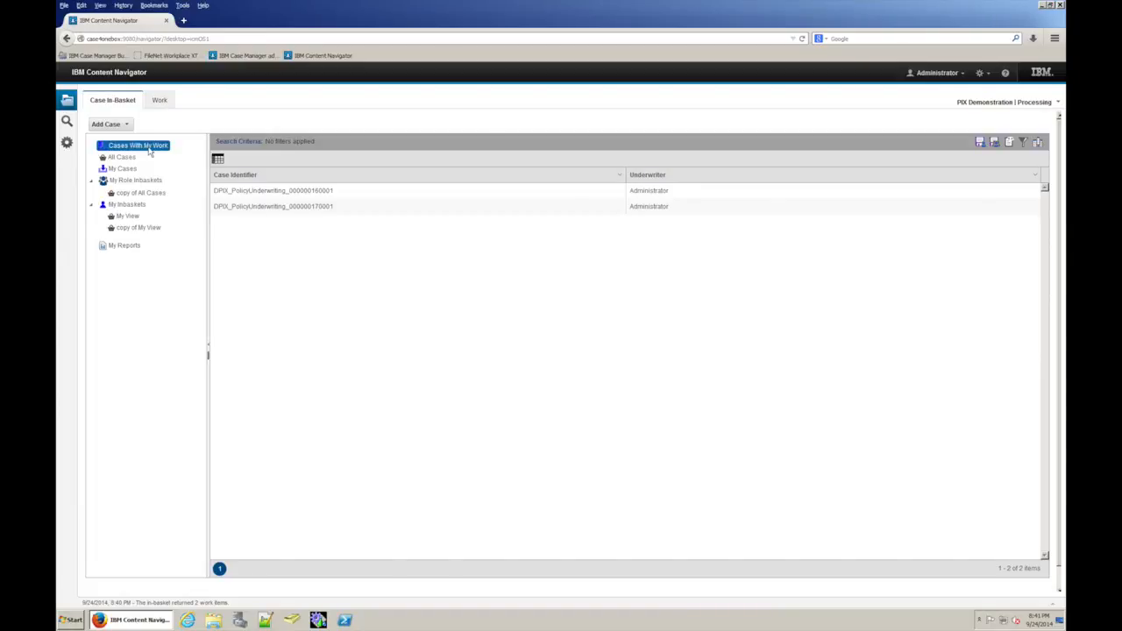
{"action": "double_click", "coordinate": [233, 214]}
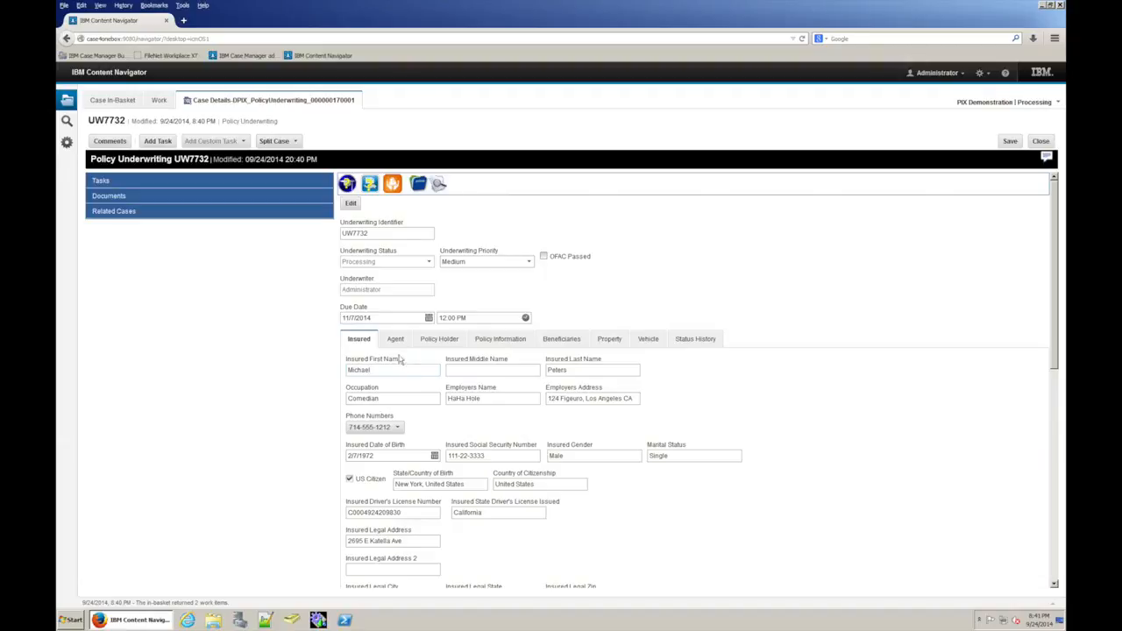
{"action": "left_click", "coordinate": [480, 345]}
{"action": "scroll", "coordinate": [380, 468], "scroll_direction": "down", "scroll_amount": 3}
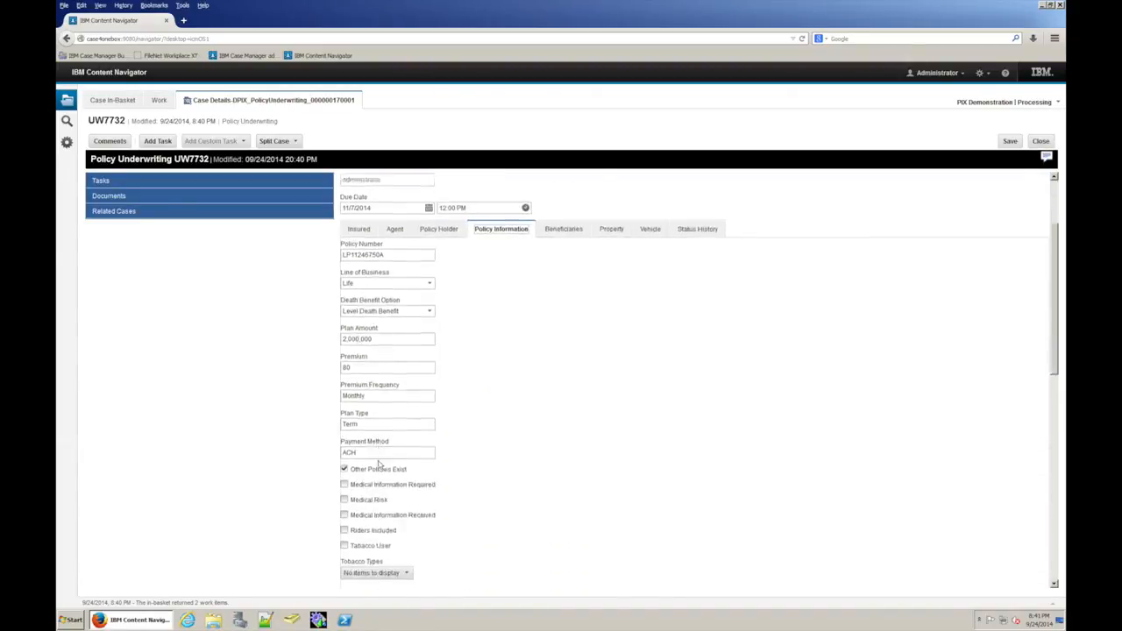
{"action": "scroll", "coordinate": [381, 468], "scroll_direction": "up", "scroll_amount": 3}
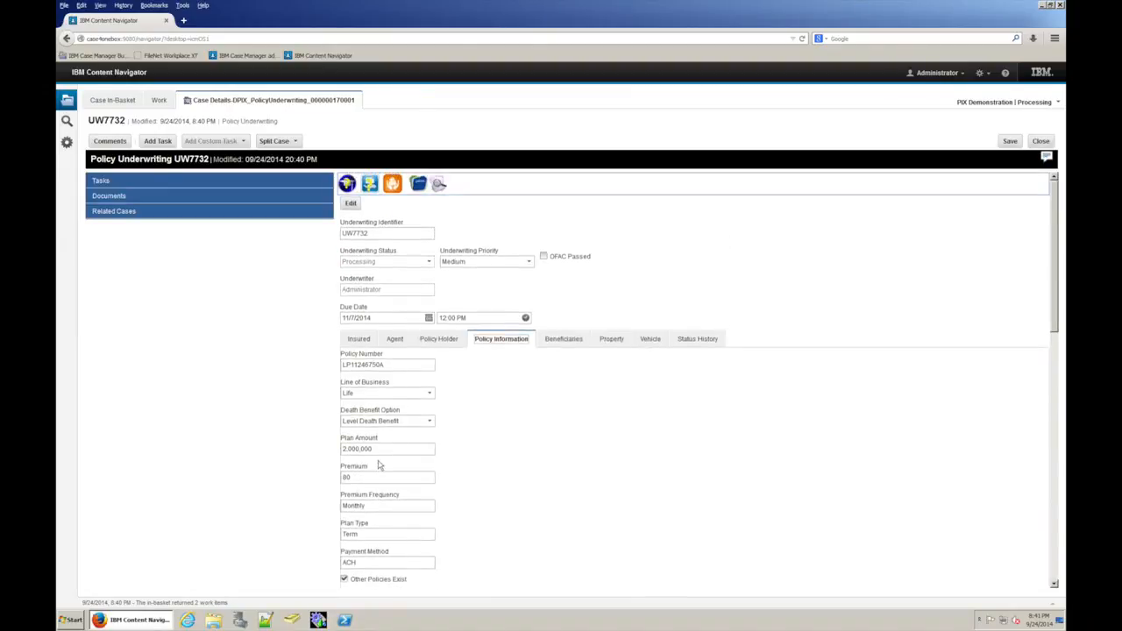
Review the case's tasks, including Processing Review, Submission Review, Agent Review, OFAC Review and Application - Arrived
{"action": "left_click", "coordinate": [136, 180]}
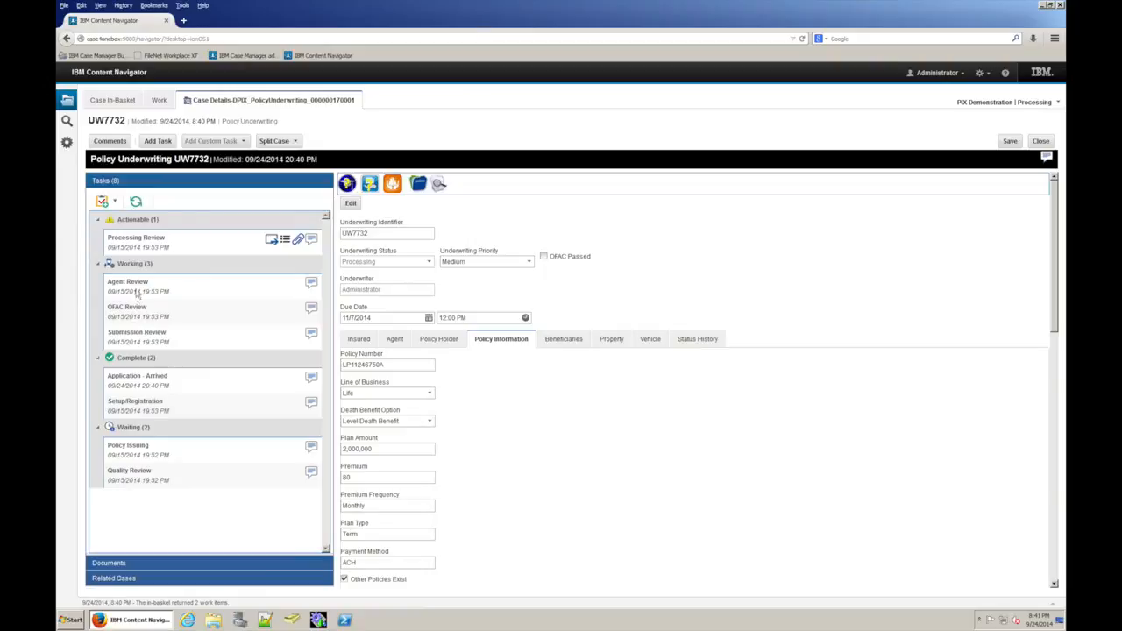
{"action": "left_click", "coordinate": [176, 242]}
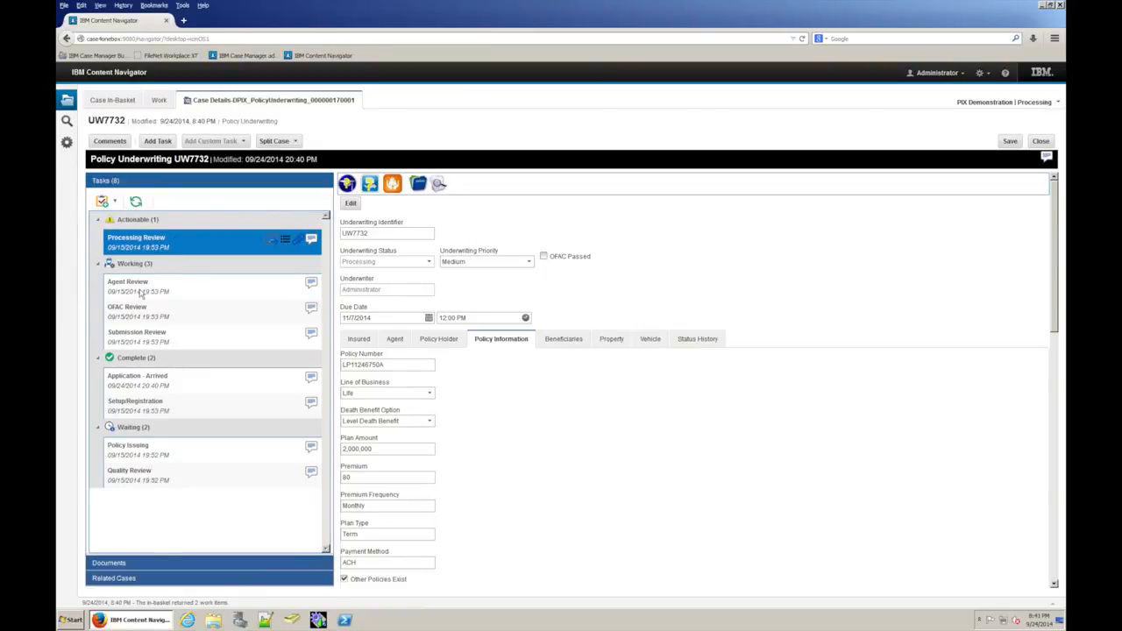
{"action": "left_click", "coordinate": [142, 336]}
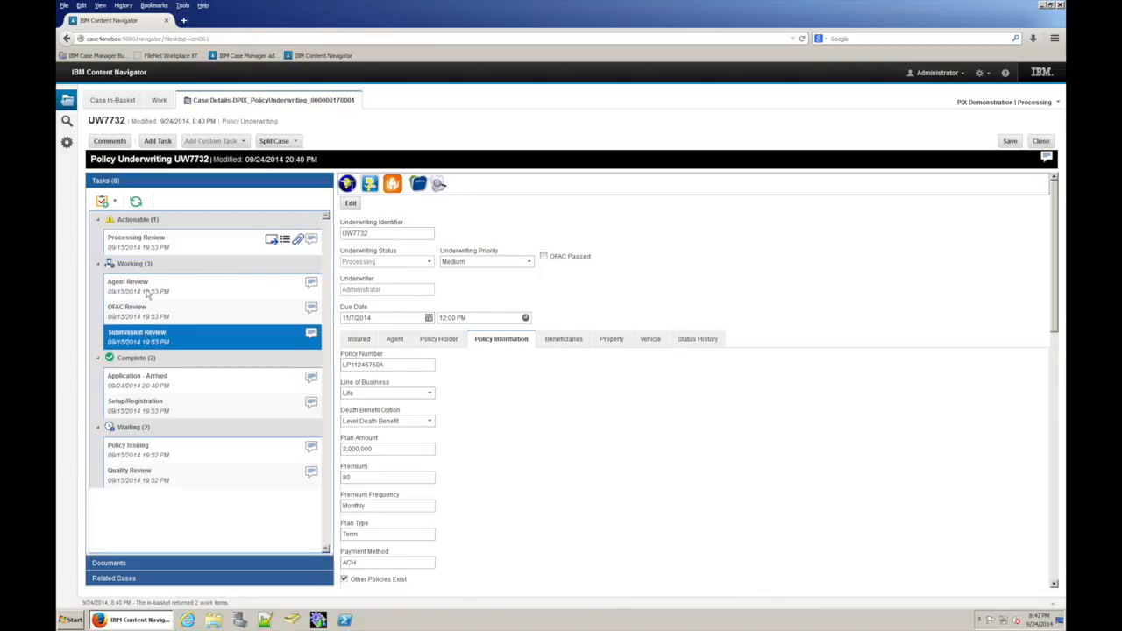
{"action": "left_click", "coordinate": [147, 294]}
{"action": "left_click", "coordinate": [149, 308]}
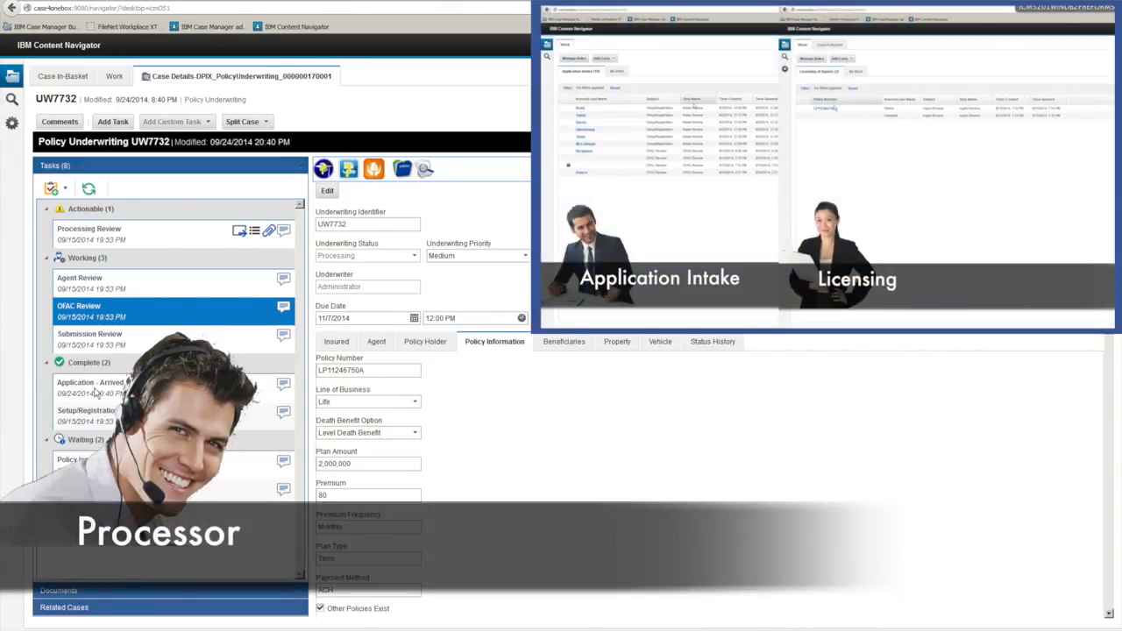
{"action": "left_click", "coordinate": [96, 392]}
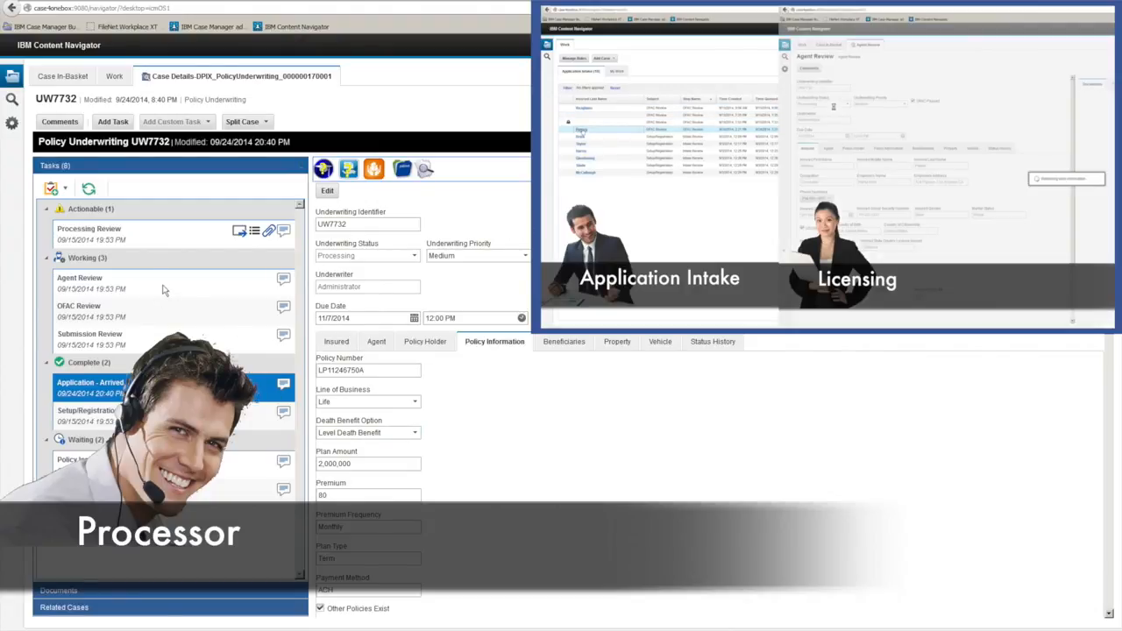
{"action": "left_click", "coordinate": [147, 315]}
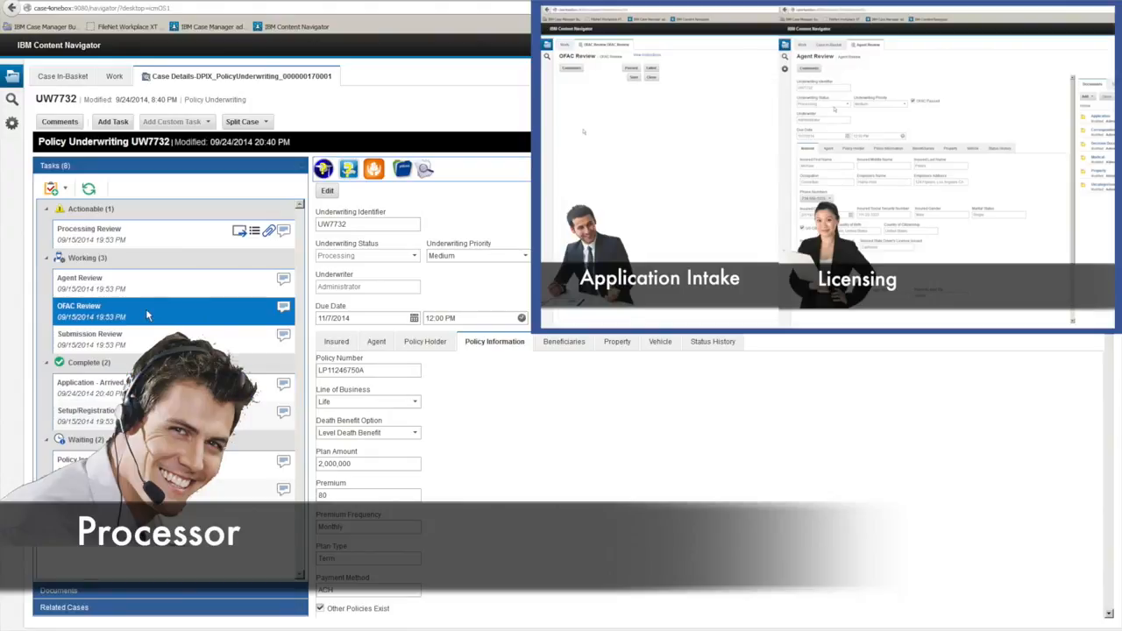
View the Application document in the case's Uncategorized folder, paging through to page 3, and close the viewer
{"action": "left_click", "coordinate": [75, 592]}
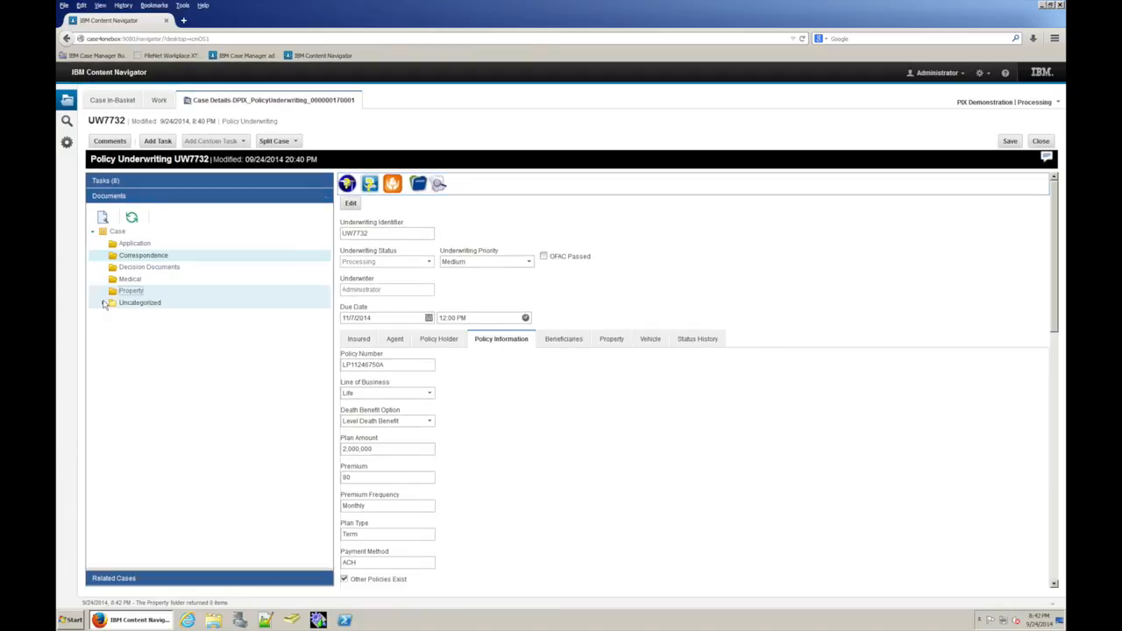
{"action": "left_click", "coordinate": [52, 302]}
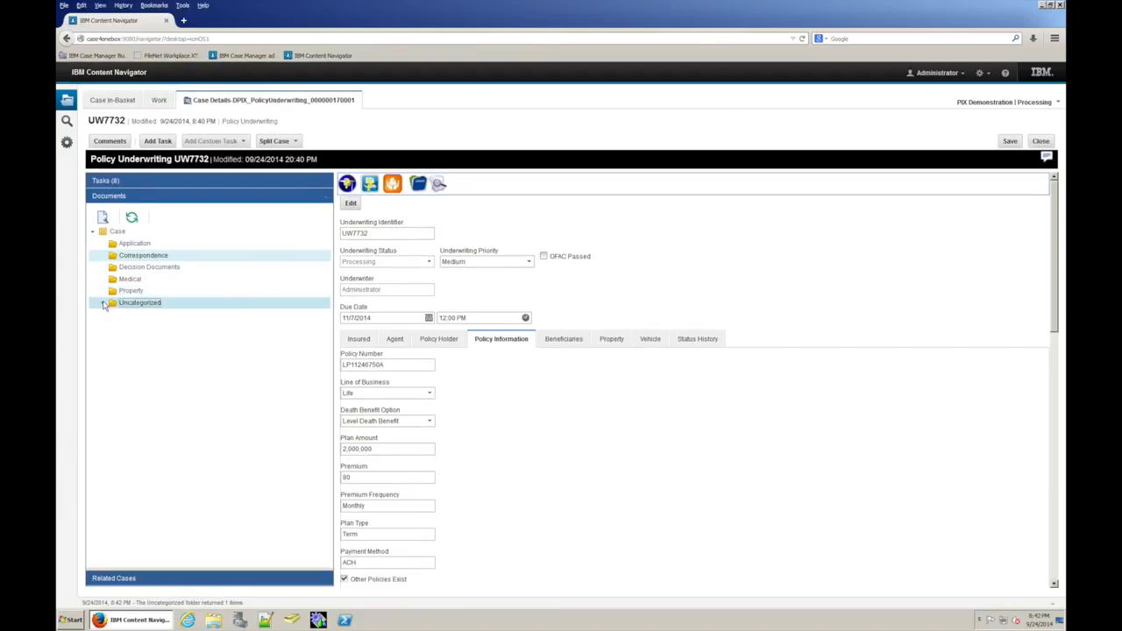
{"action": "double_click", "coordinate": [123, 315]}
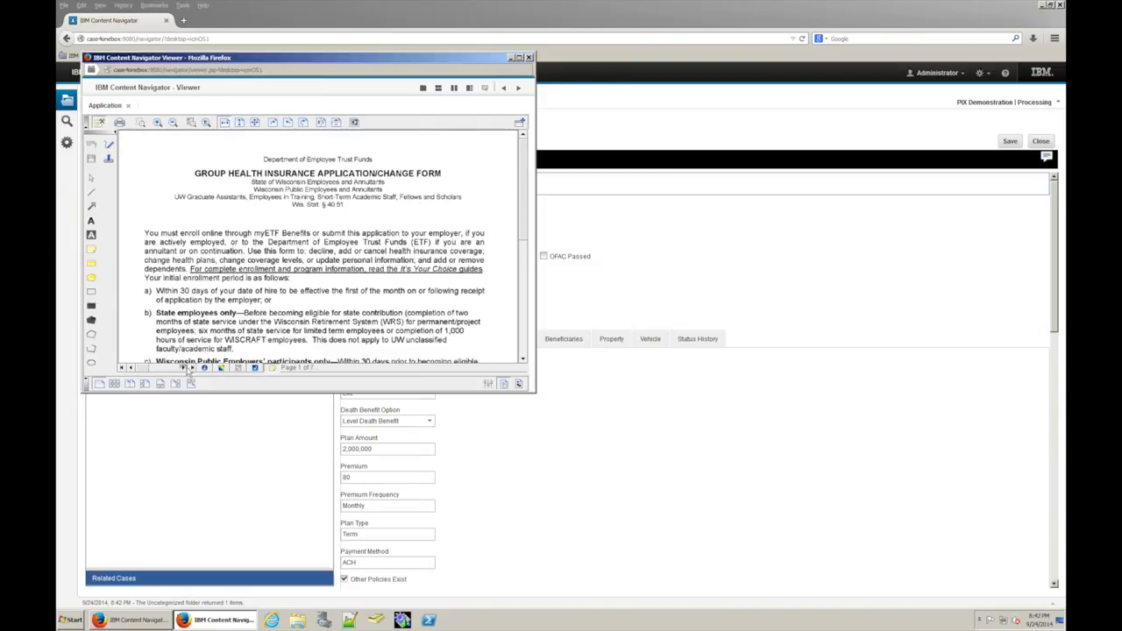
{"action": "left_click", "coordinate": [188, 368]}
{"action": "left_click", "coordinate": [188, 368]}
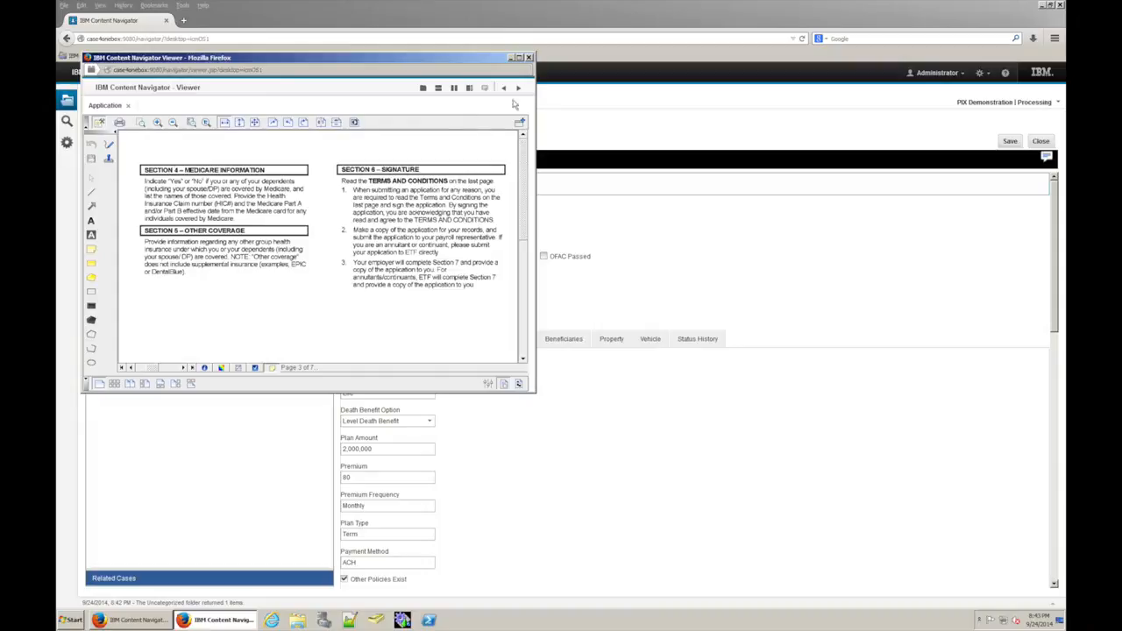
{"action": "left_click", "coordinate": [529, 58]}
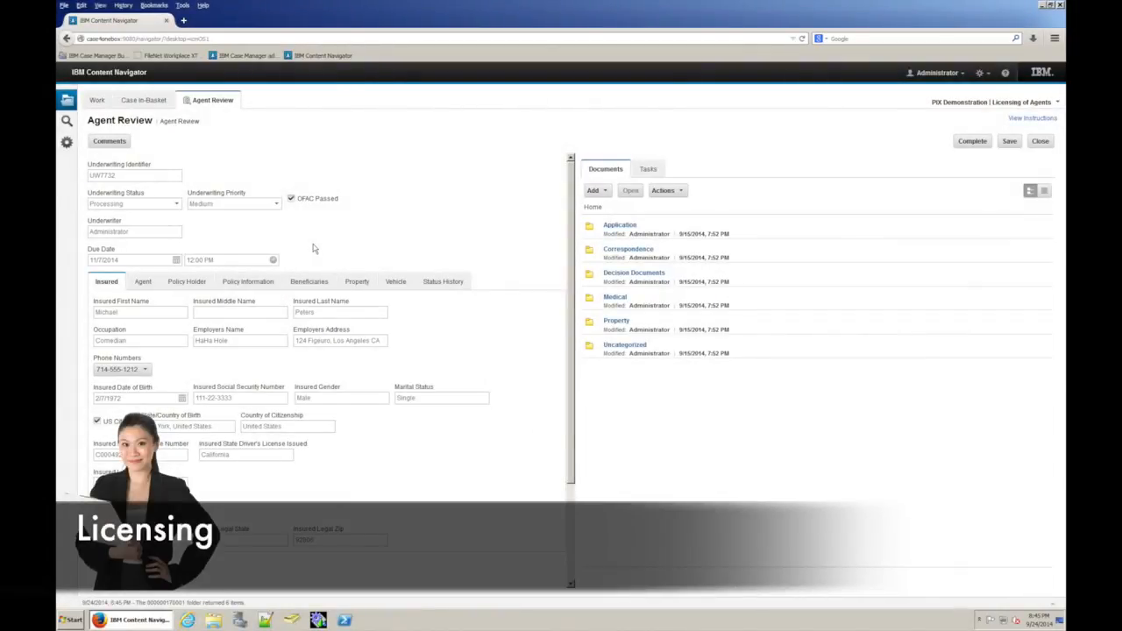
In the Agent Review's agent details, set the Agent Licensing Review to Passed
{"action": "left_click", "coordinate": [143, 281]}
{"action": "left_click", "coordinate": [361, 299]}
{"action": "left_click", "coordinate": [373, 324]}
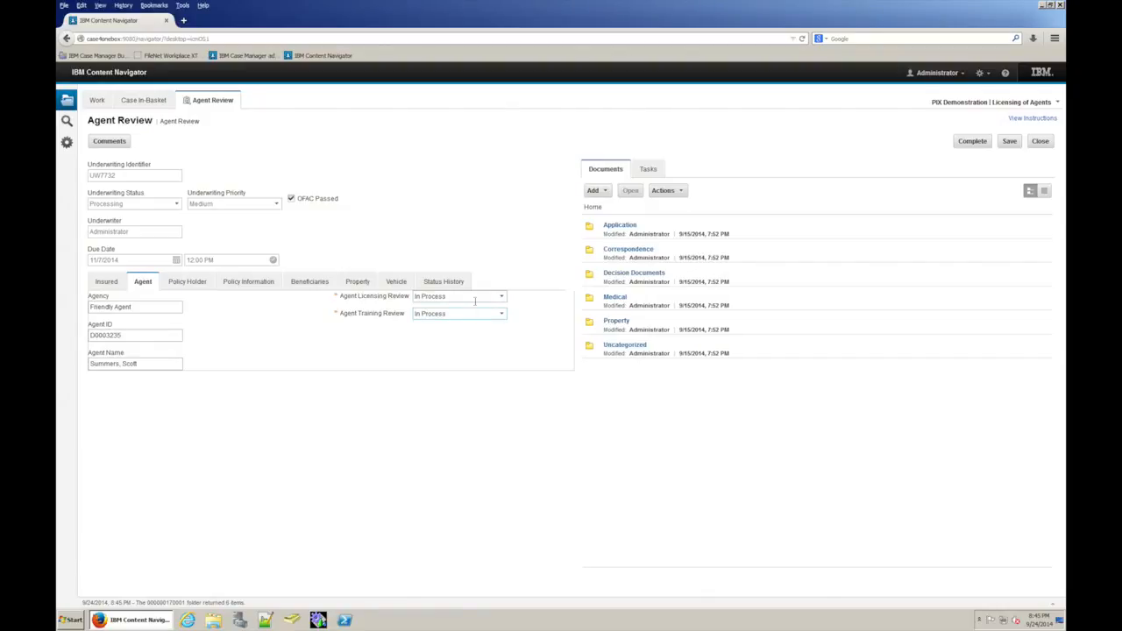
{"action": "left_click", "coordinate": [501, 298]}
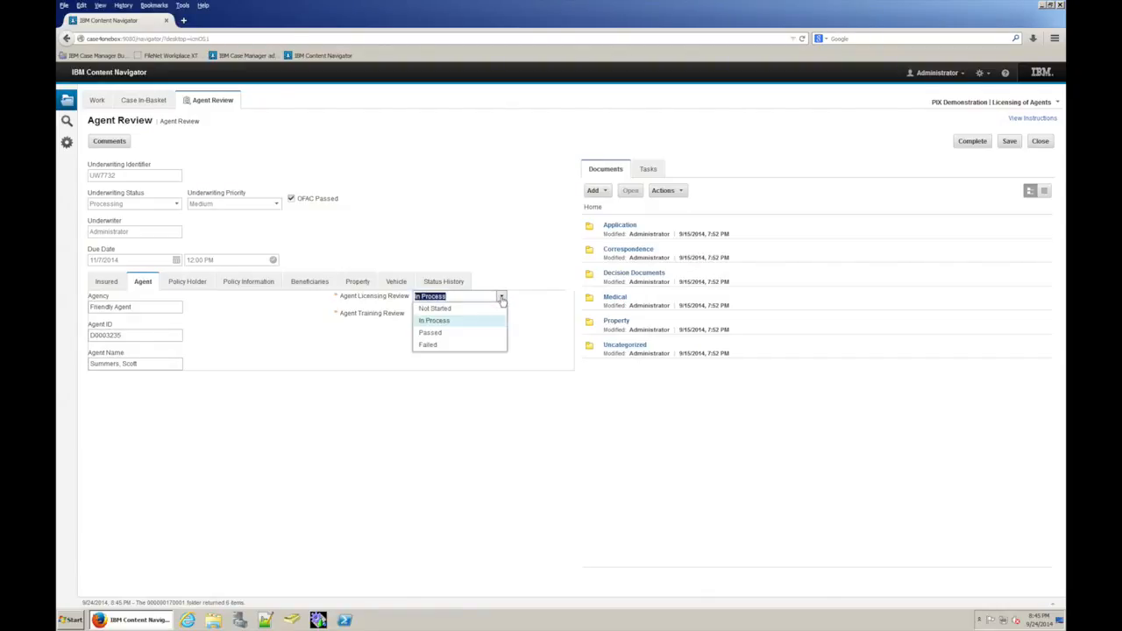
{"action": "left_click", "coordinate": [469, 333]}
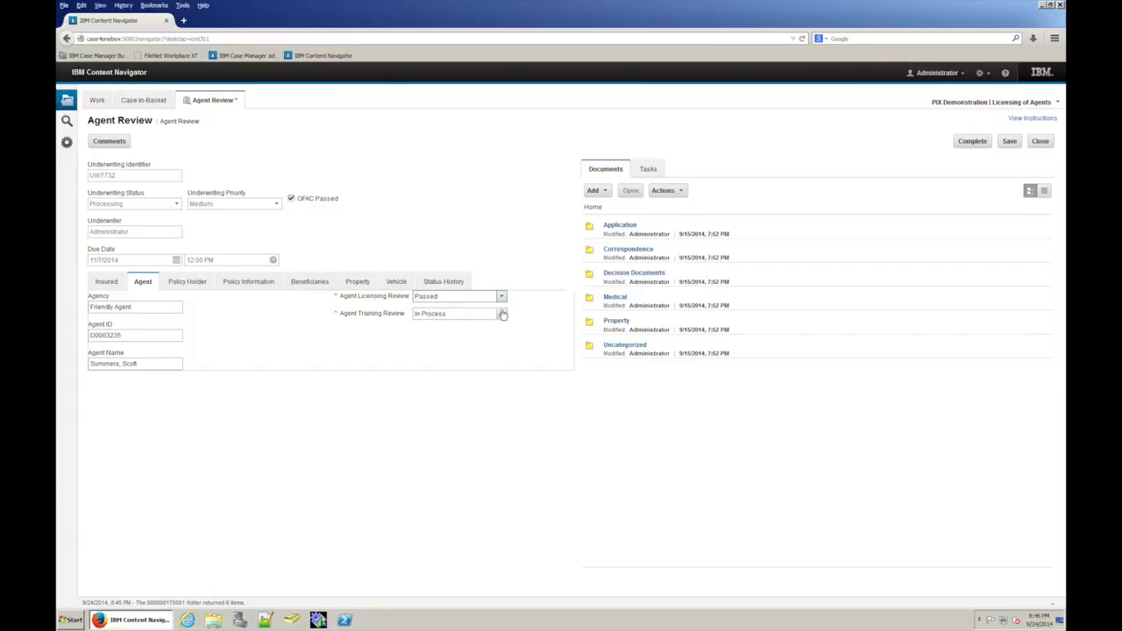
Set the Agent Training Review to Failed and complete the Agent Review
{"action": "left_click", "coordinate": [502, 314]}
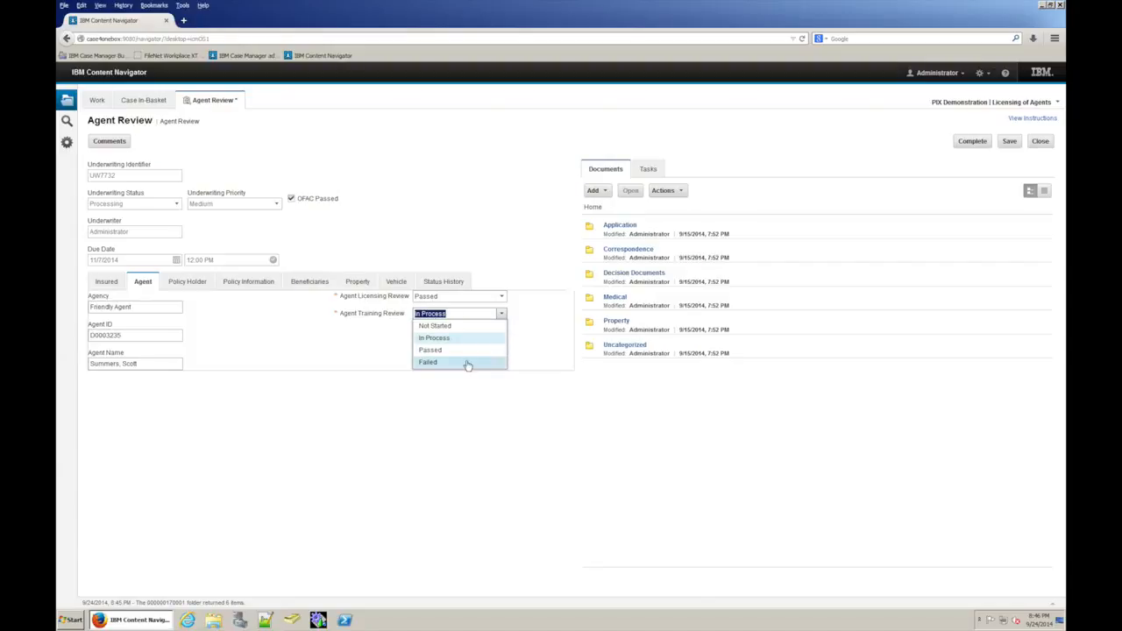
{"action": "left_click", "coordinate": [467, 363]}
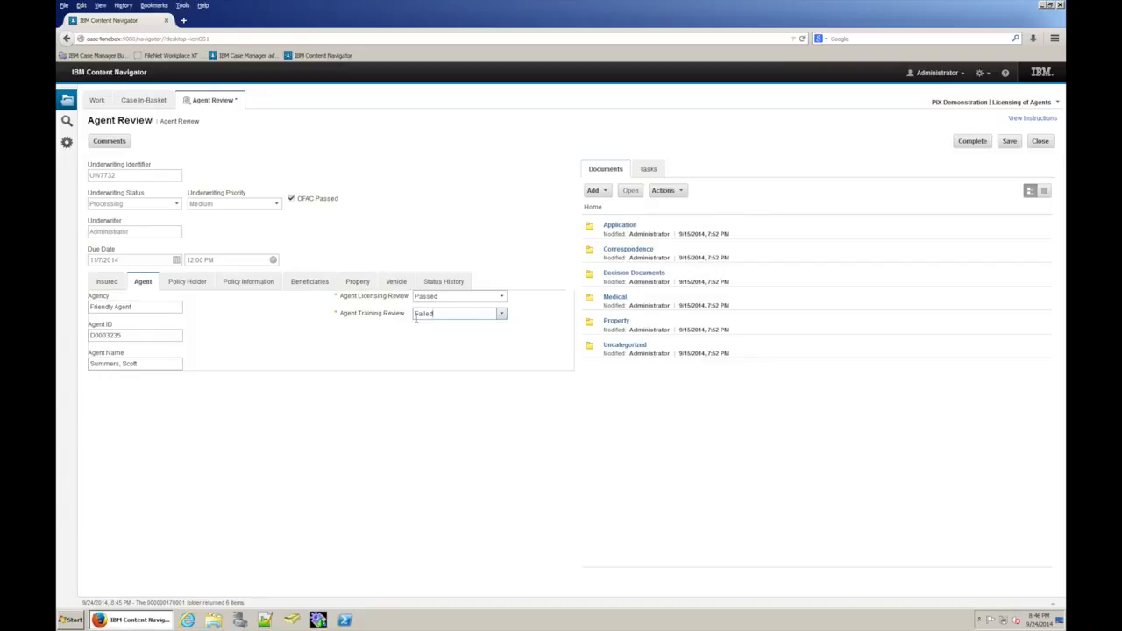
{"action": "left_click", "coordinate": [967, 142]}
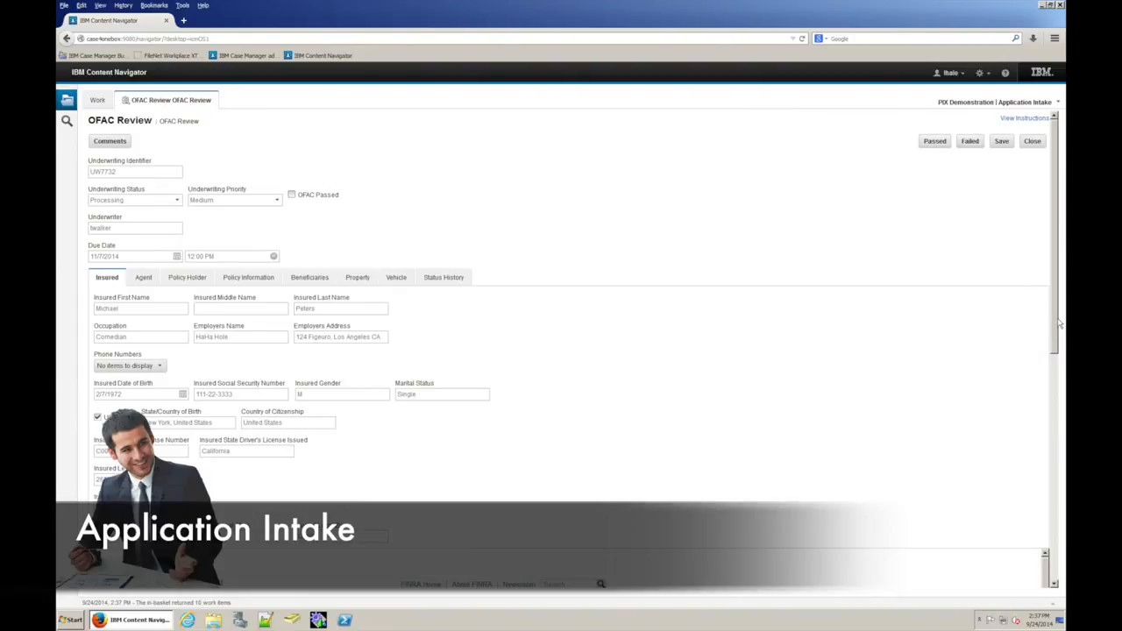
Search the FINRA OFAC Search Tool embedded in the OFAC Review for the insured's full name
{"action": "left_click_drag", "start_coordinate": [1058, 324], "coordinate": [1051, 535]}
{"action": "left_click", "coordinate": [241, 290]}
{"action": "type", "text": "Micha"}
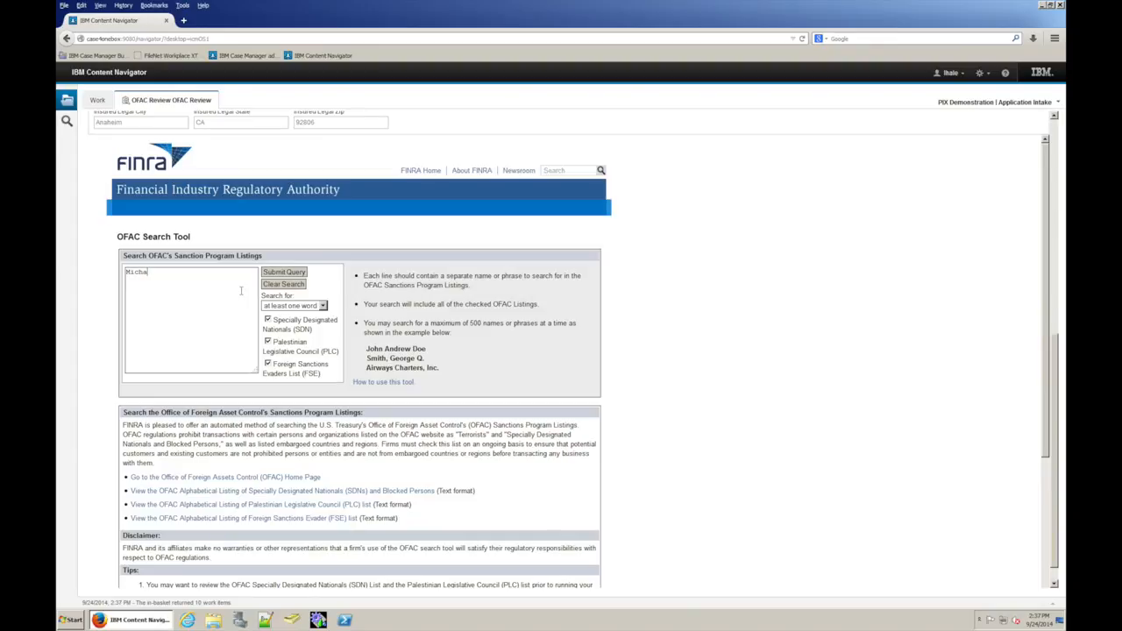
{"action": "type", "text": "el Peters"}
{"action": "left_click", "coordinate": [283, 272]}
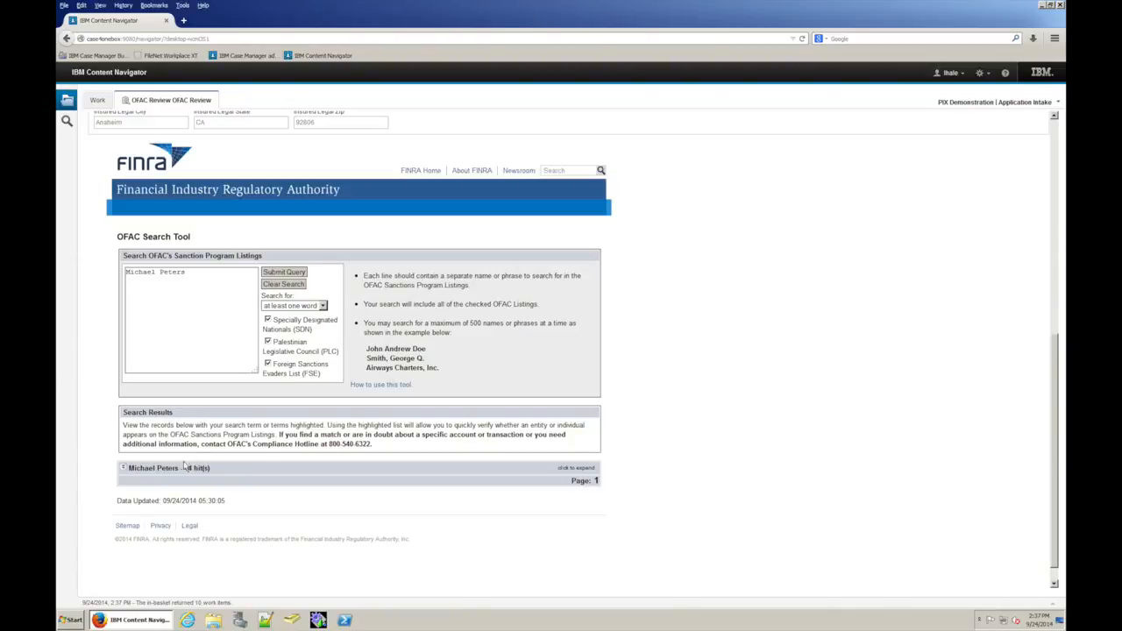
Expand and check the OFAC search hits for the insured, and complete the OFAC Review as Passed
{"action": "left_click", "coordinate": [124, 470]}
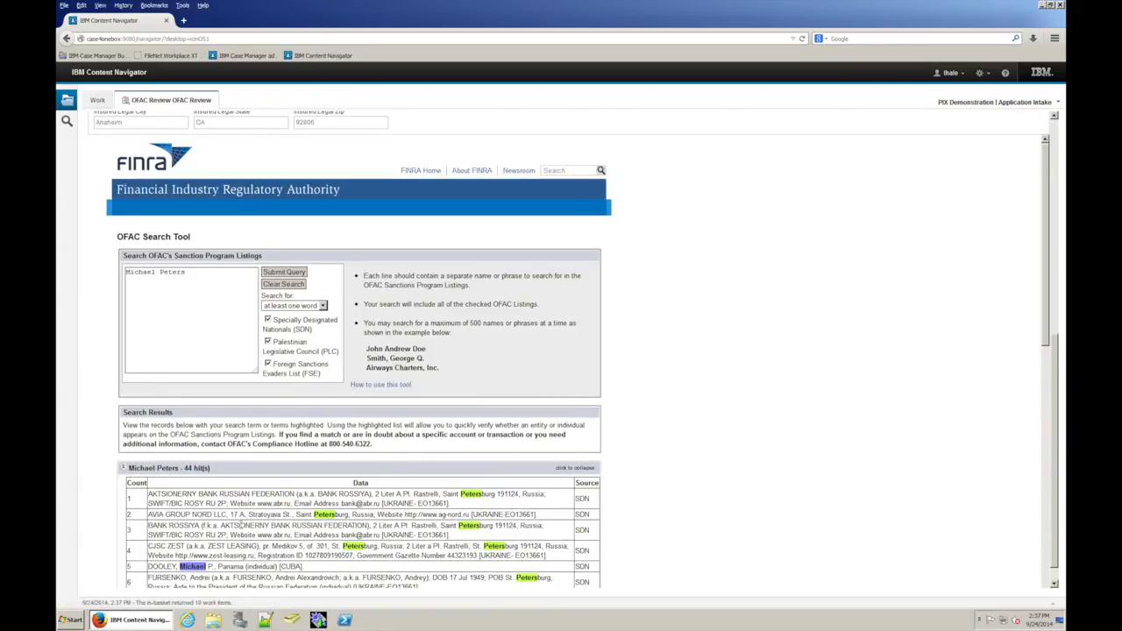
{"action": "scroll", "coordinate": [241, 524], "scroll_direction": "down", "scroll_amount": 3}
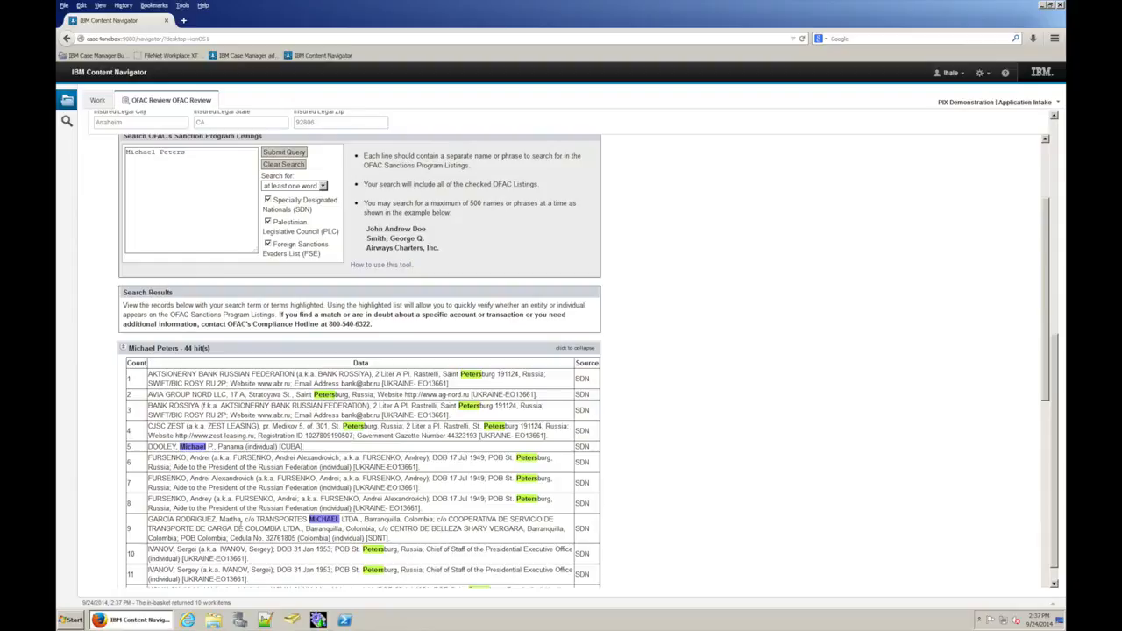
{"action": "scroll", "coordinate": [241, 524], "scroll_direction": "down", "scroll_amount": 3}
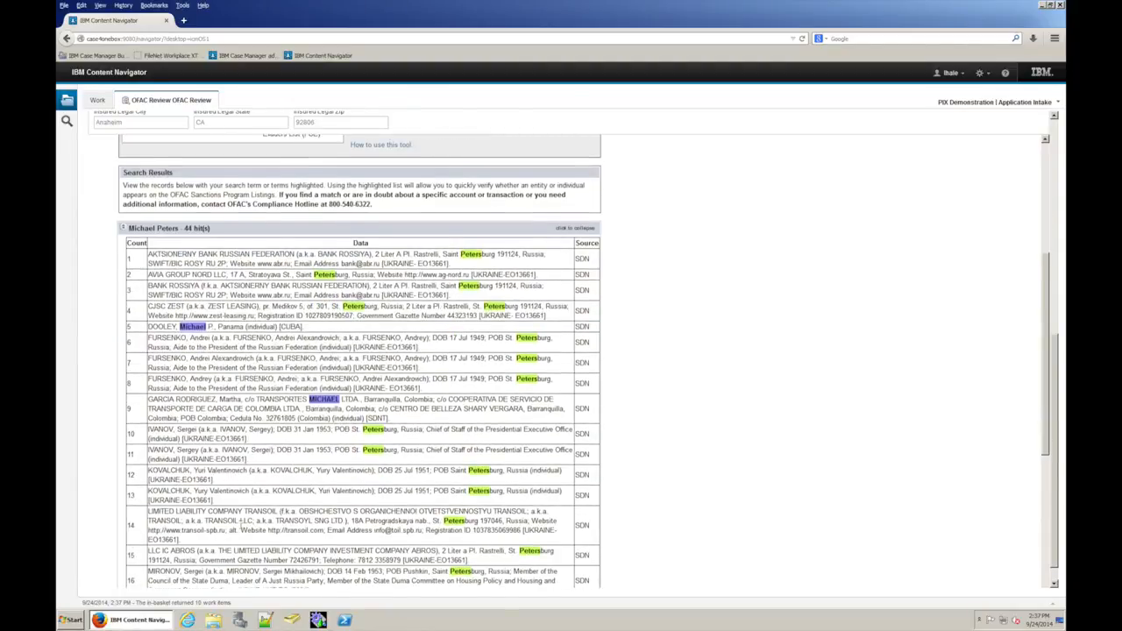
{"action": "scroll", "coordinate": [240, 527], "scroll_direction": "down", "scroll_amount": 6}
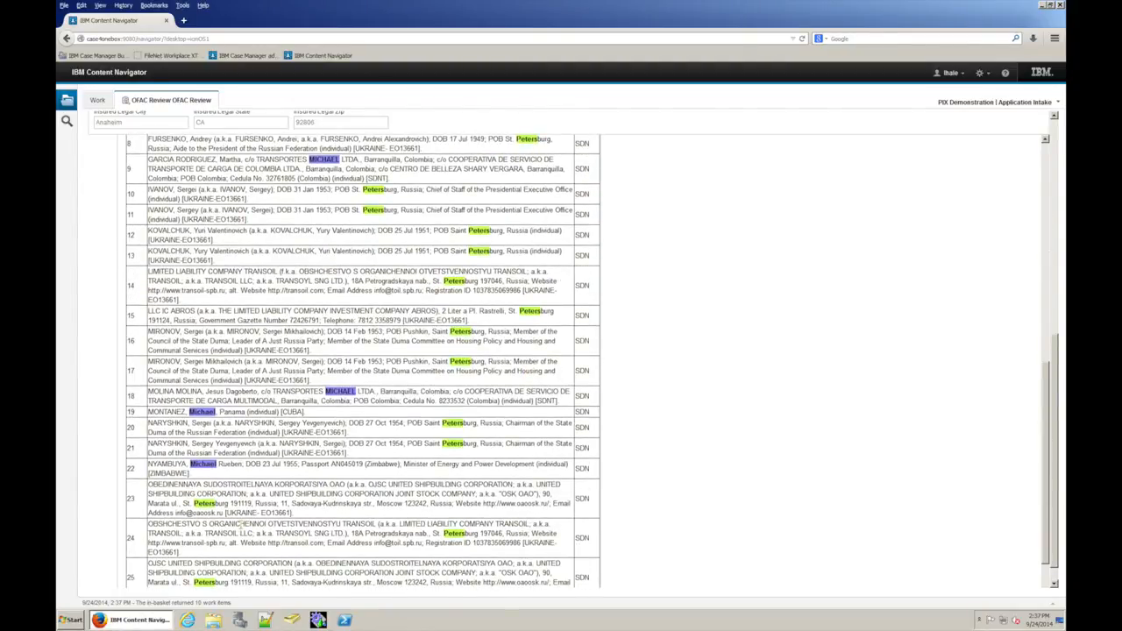
{"action": "scroll", "coordinate": [242, 526], "scroll_direction": "down", "scroll_amount": 2}
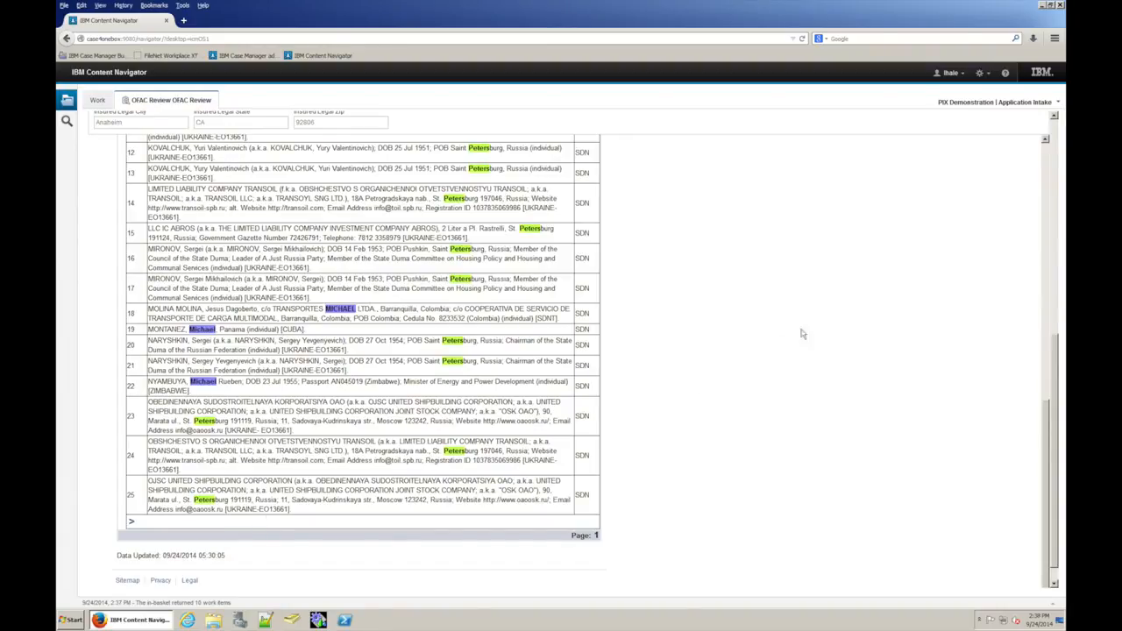
{"action": "scroll", "coordinate": [791, 321], "scroll_direction": "up", "scroll_amount": 10}
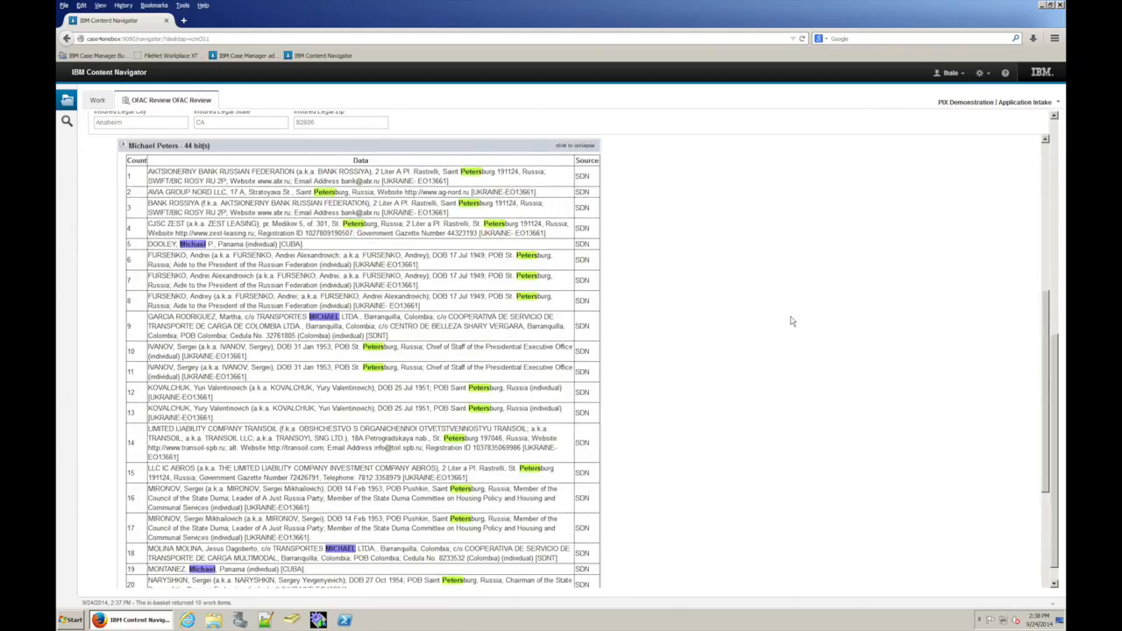
{"action": "scroll", "coordinate": [791, 321], "scroll_direction": "up", "scroll_amount": 2}
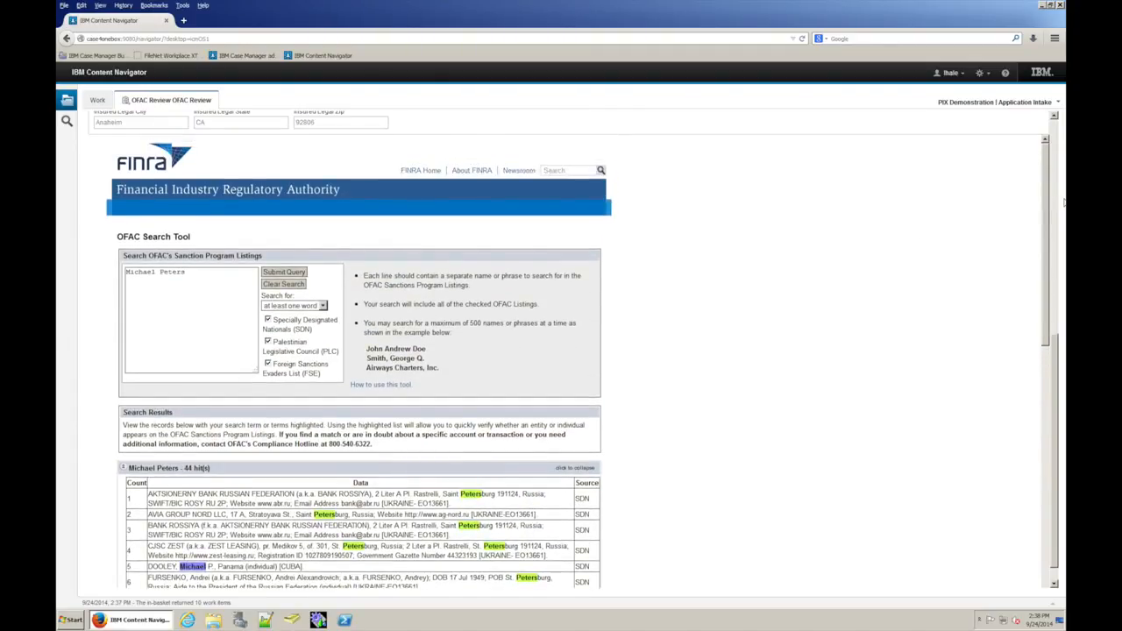
{"action": "left_click", "coordinate": [1057, 203]}
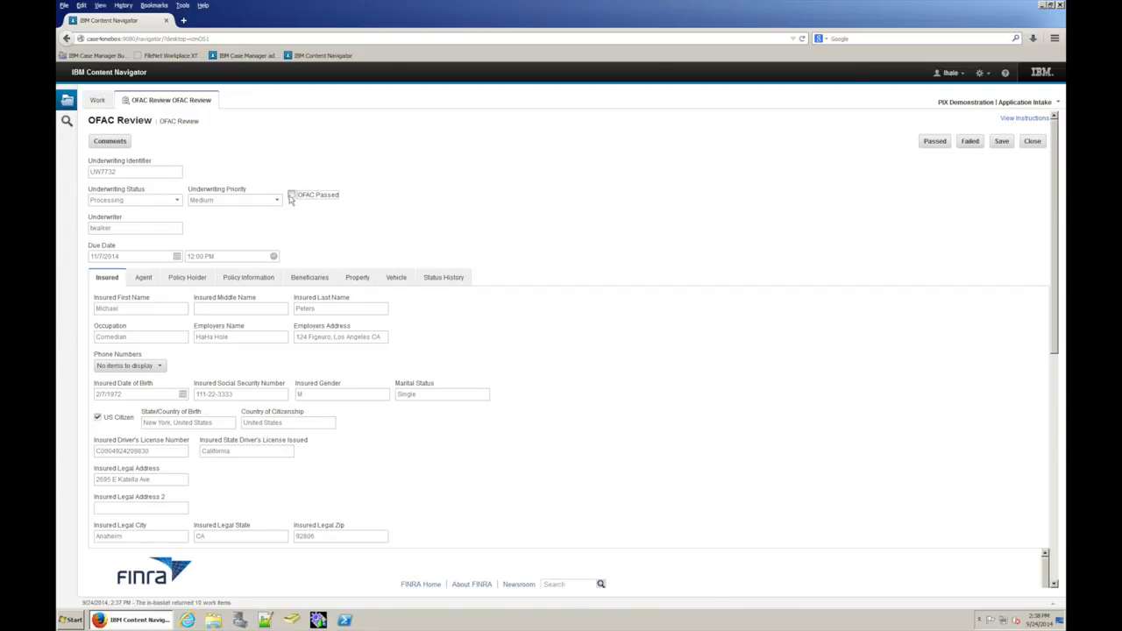
{"action": "left_click", "coordinate": [929, 142]}
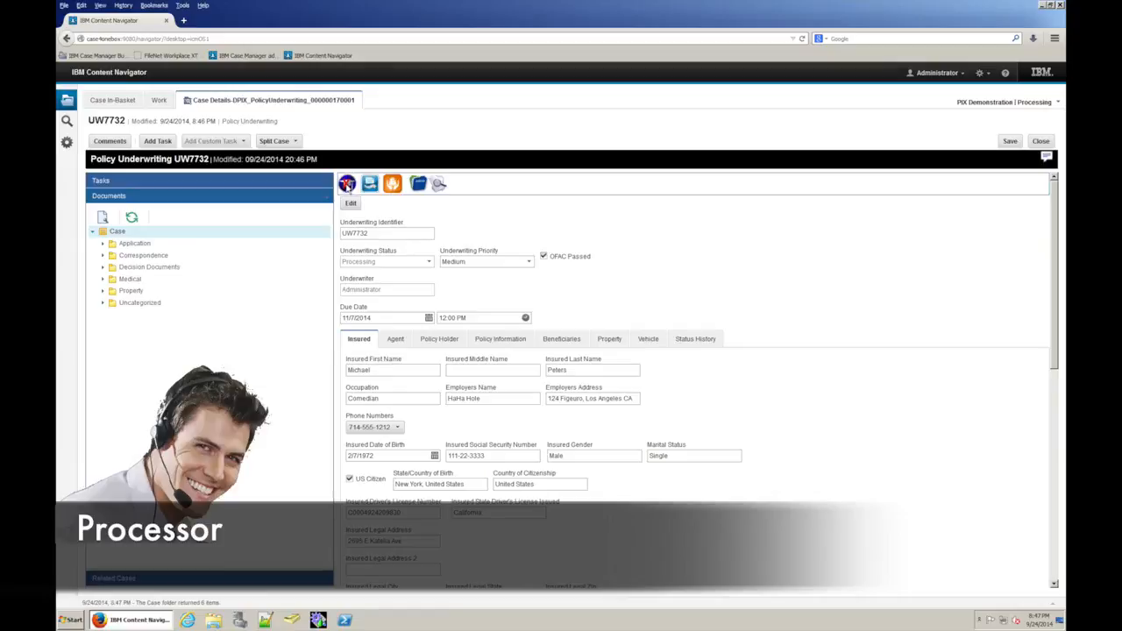
Dispatch the case's Processing Review task with Send to Underwriting, refresh the task list and save the case
{"action": "left_click", "coordinate": [245, 181]}
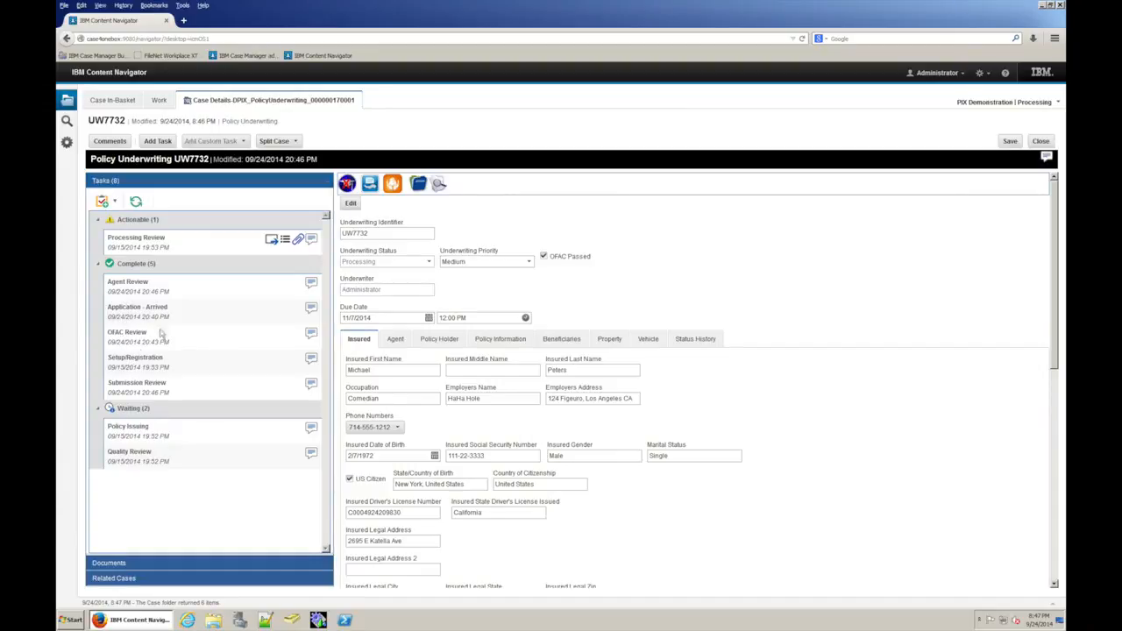
{"action": "left_click", "coordinate": [273, 240]}
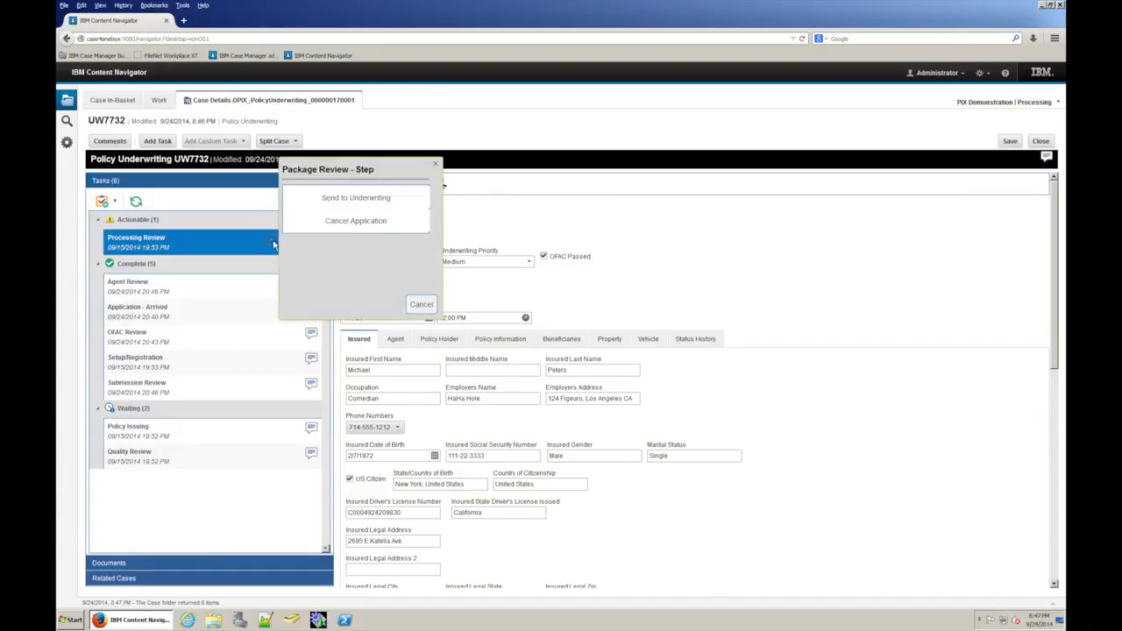
{"action": "left_click", "coordinate": [321, 200]}
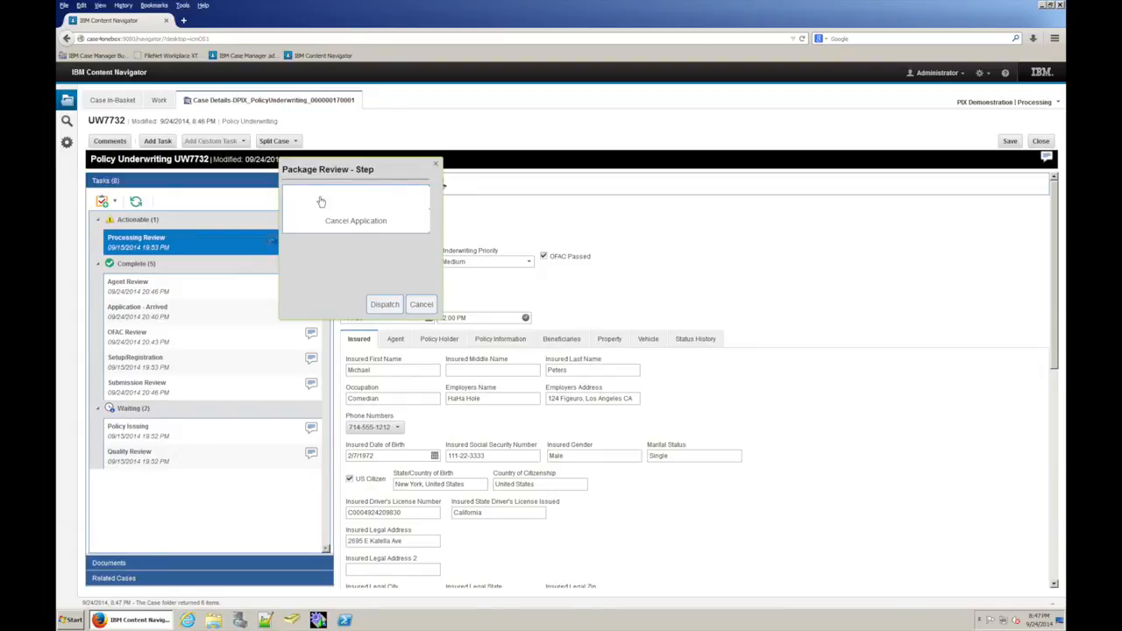
{"action": "left_click", "coordinate": [375, 305]}
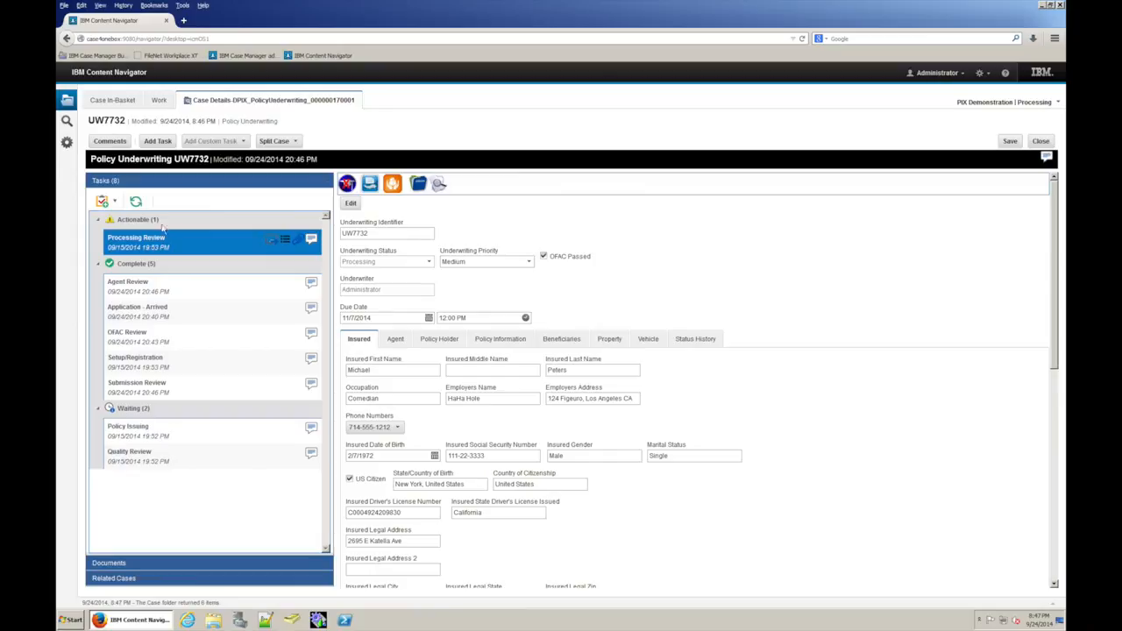
{"action": "left_click", "coordinate": [136, 202]}
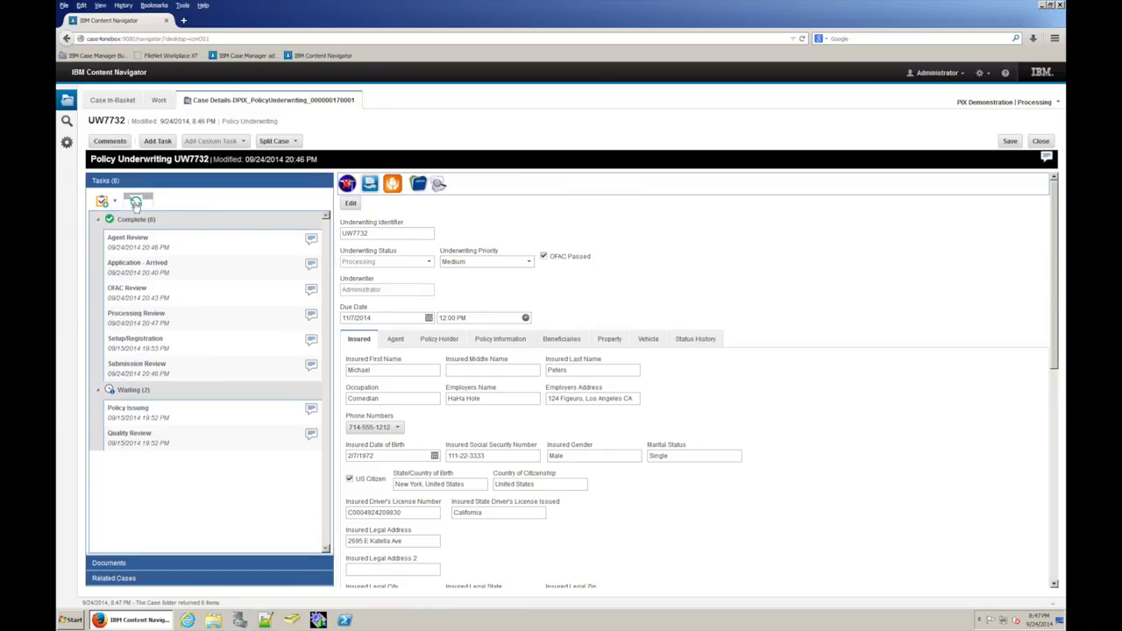
{"action": "left_click", "coordinate": [1013, 142]}
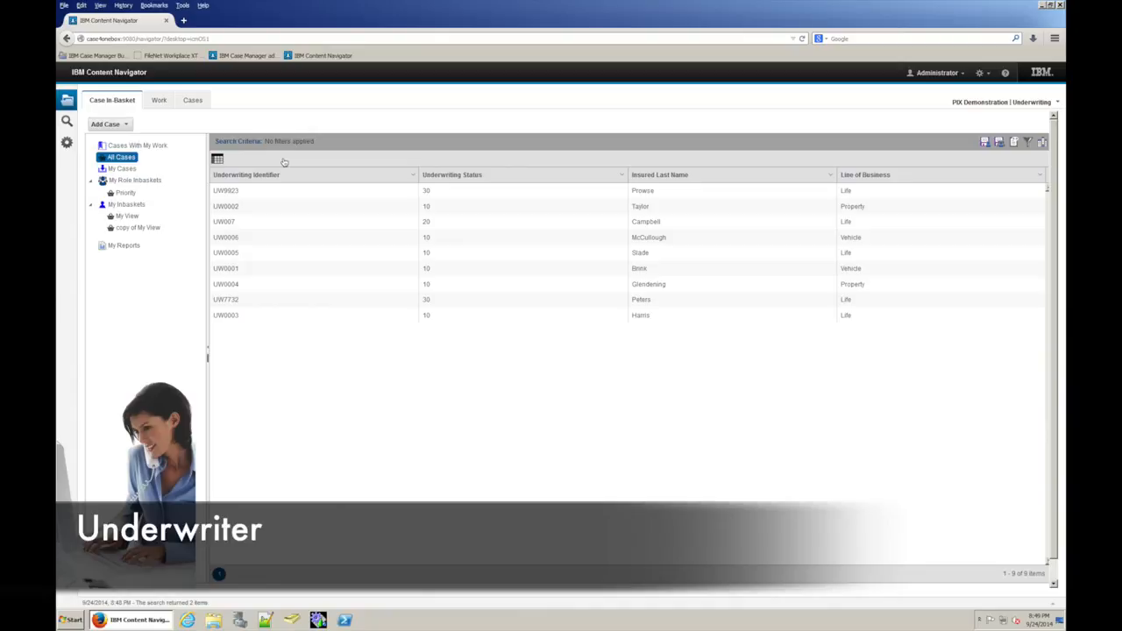
Open the last case listed in the underwriter's My Cases and show its tasks
{"action": "left_click", "coordinate": [246, 189]}
{"action": "left_click", "coordinate": [124, 168]}
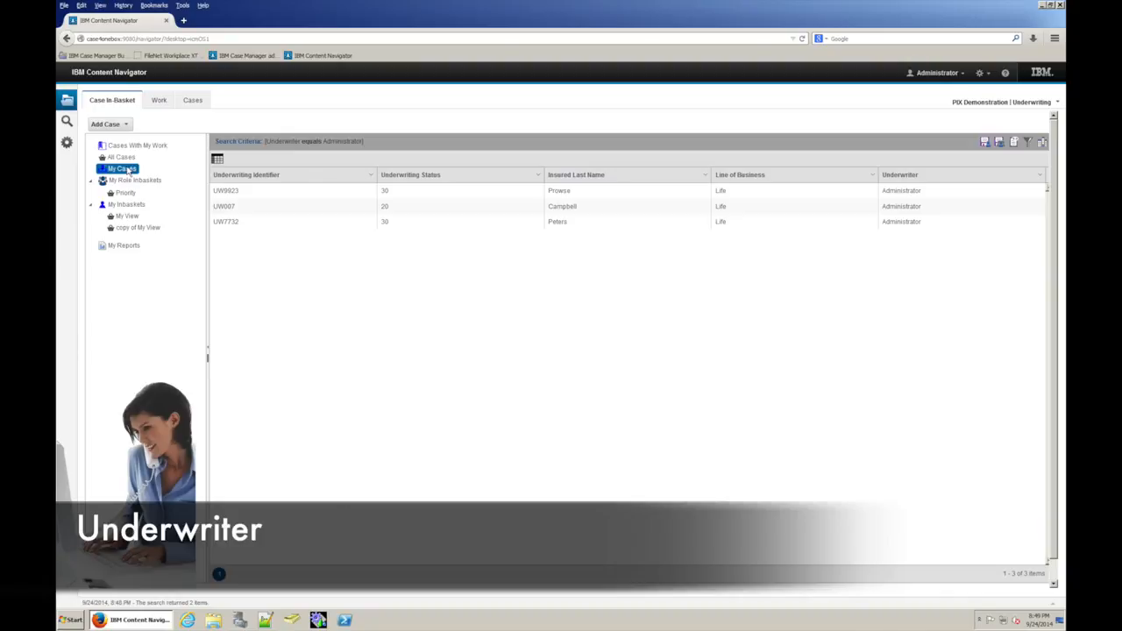
{"action": "left_click", "coordinate": [225, 223]}
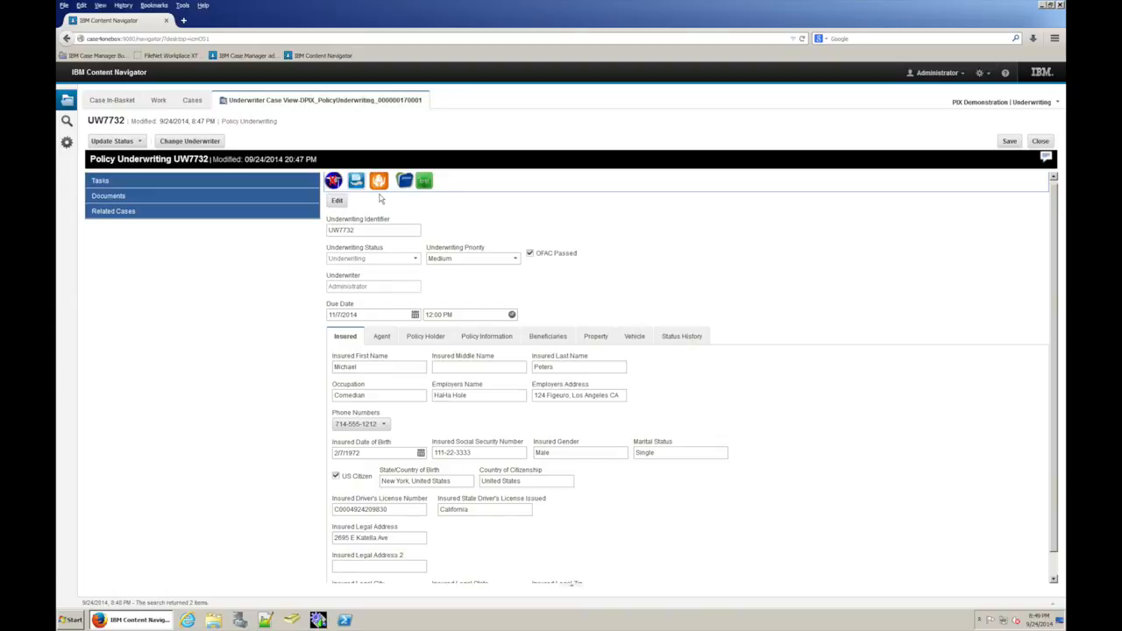
{"action": "left_click", "coordinate": [242, 185]}
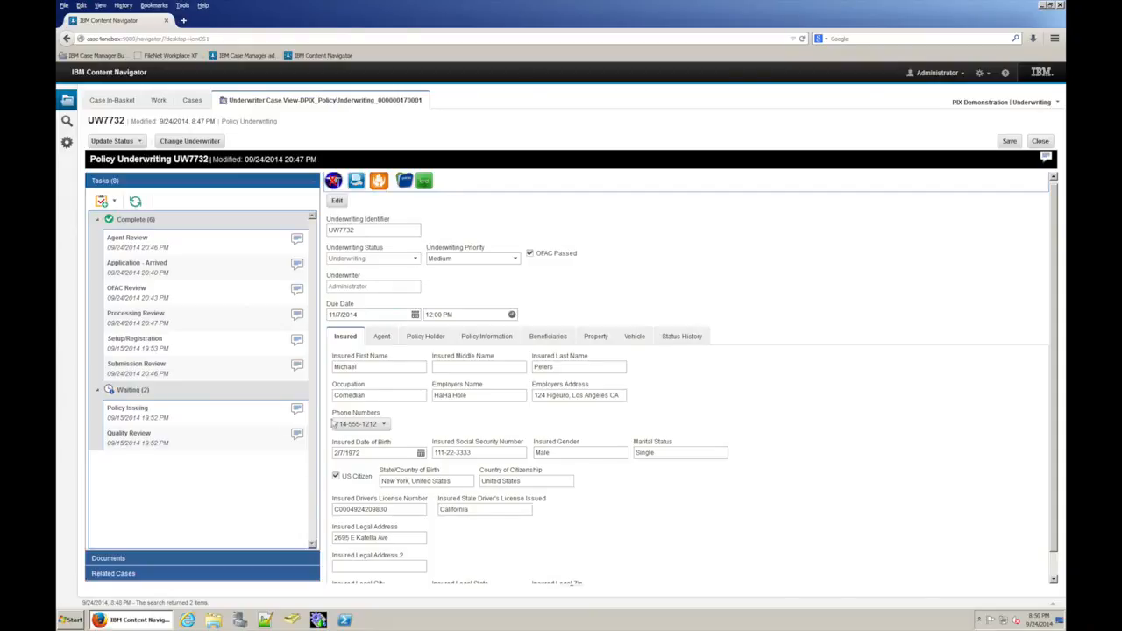
Review the policy holder details and mark Medical Information Required in the case's policy information
{"action": "left_click", "coordinate": [478, 339]}
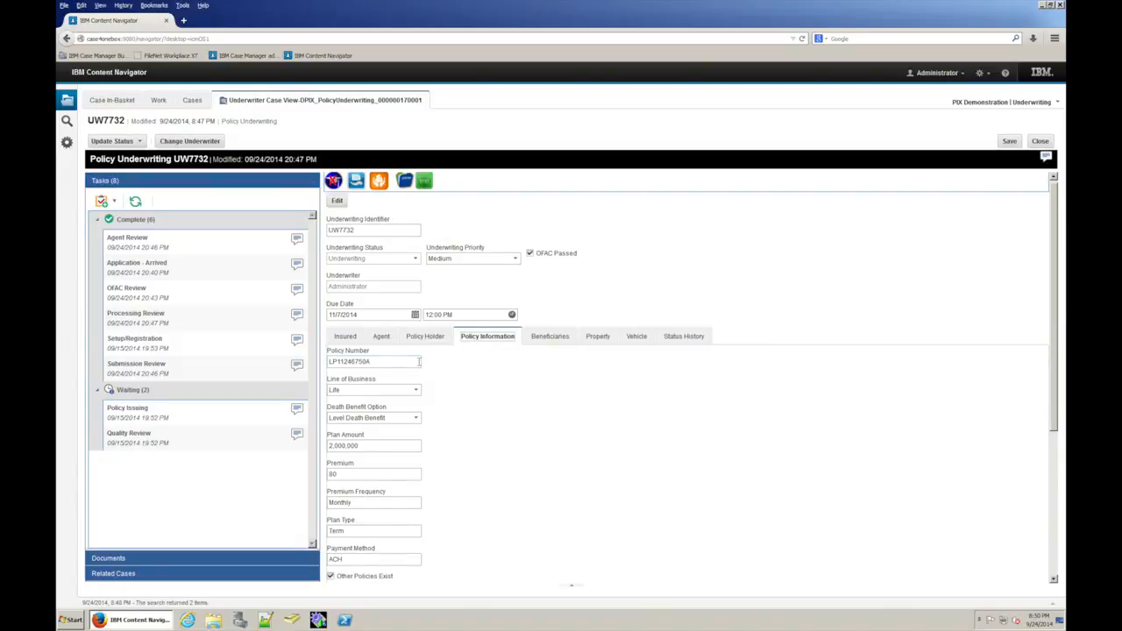
{"action": "left_click", "coordinate": [409, 346]}
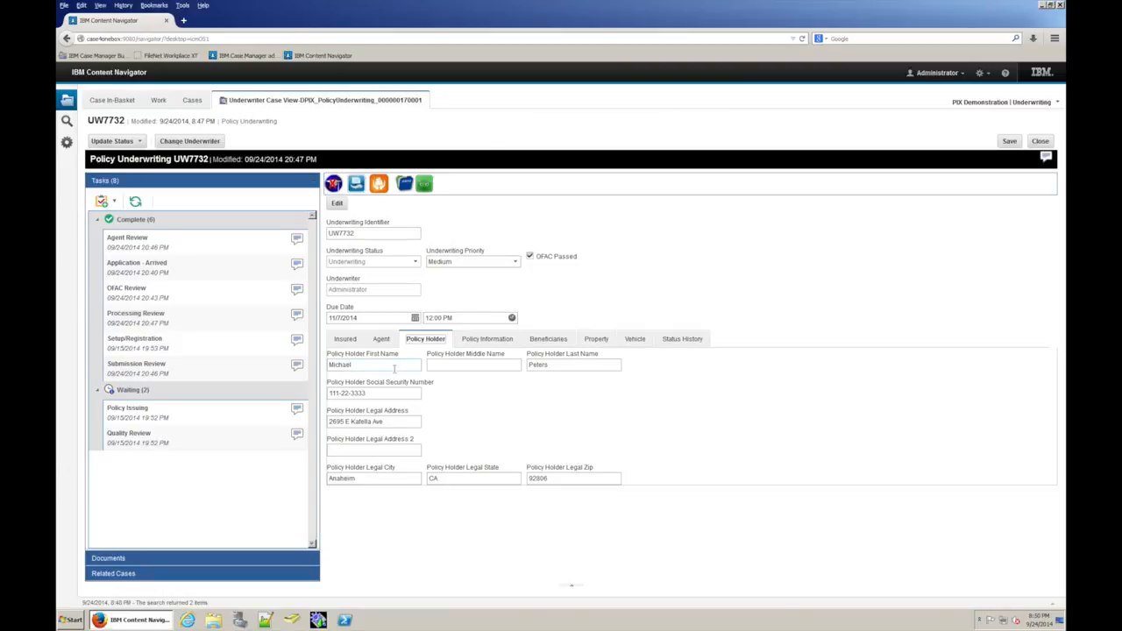
{"action": "left_click", "coordinate": [476, 341]}
{"action": "scroll", "coordinate": [448, 366], "scroll_direction": "down", "scroll_amount": 3}
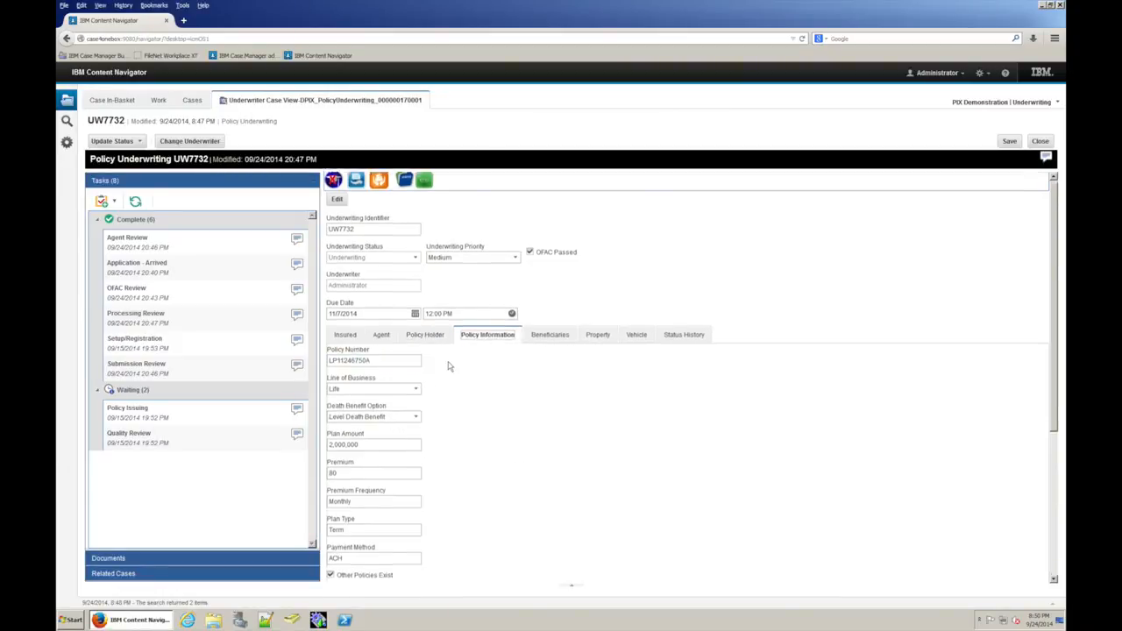
{"action": "left_click", "coordinate": [330, 476]}
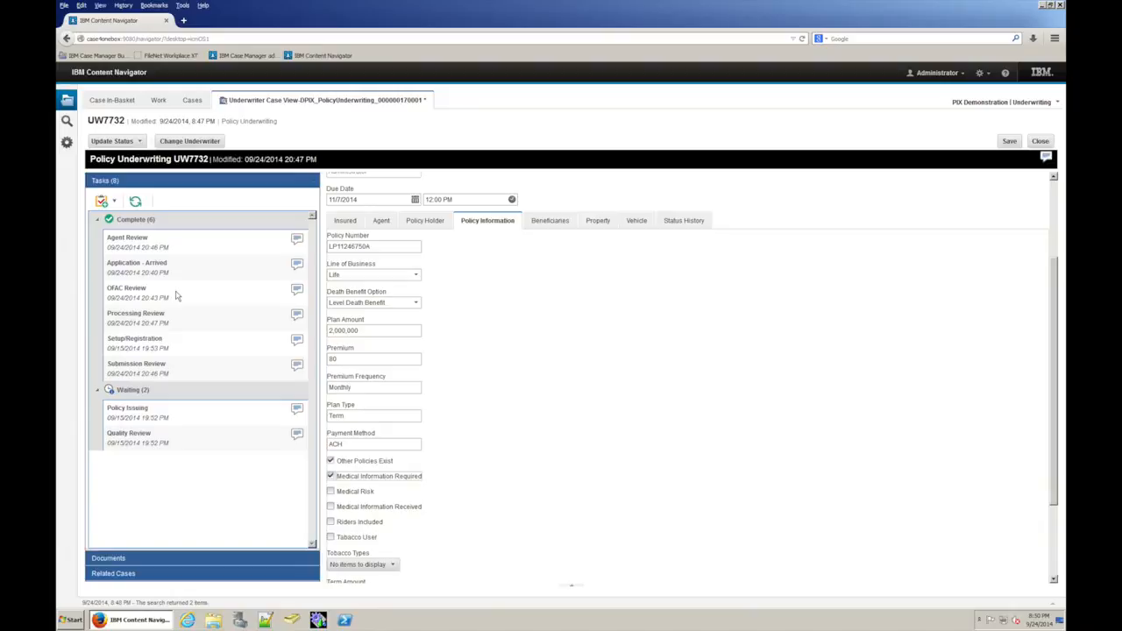
Add a Licensing Task with request type "Training Update" and a description starting "The Agent Needs to Complete training before the policy can be issued"
{"action": "scroll", "coordinate": [339, 307], "scroll_direction": "up", "scroll_amount": 3}
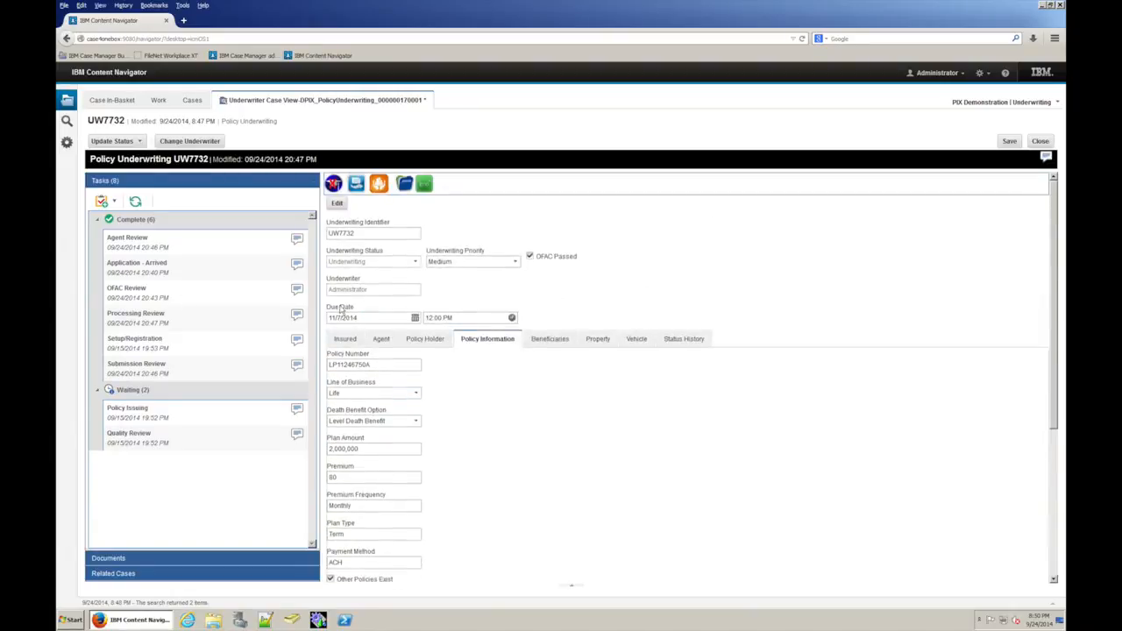
{"action": "left_click", "coordinate": [113, 202]}
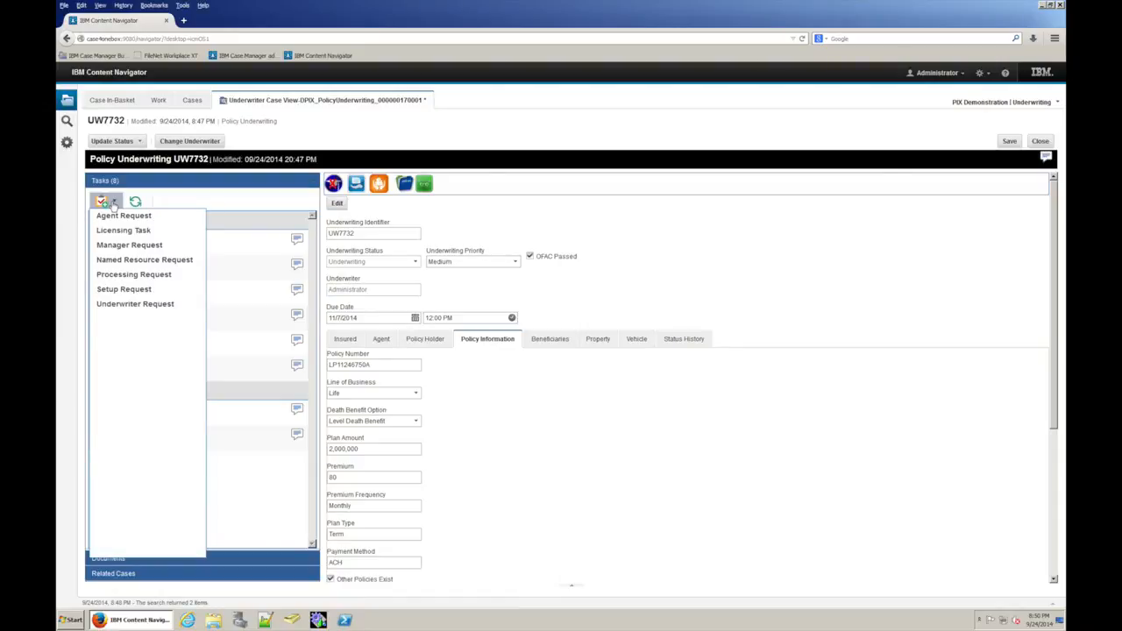
{"action": "left_click", "coordinate": [333, 179]}
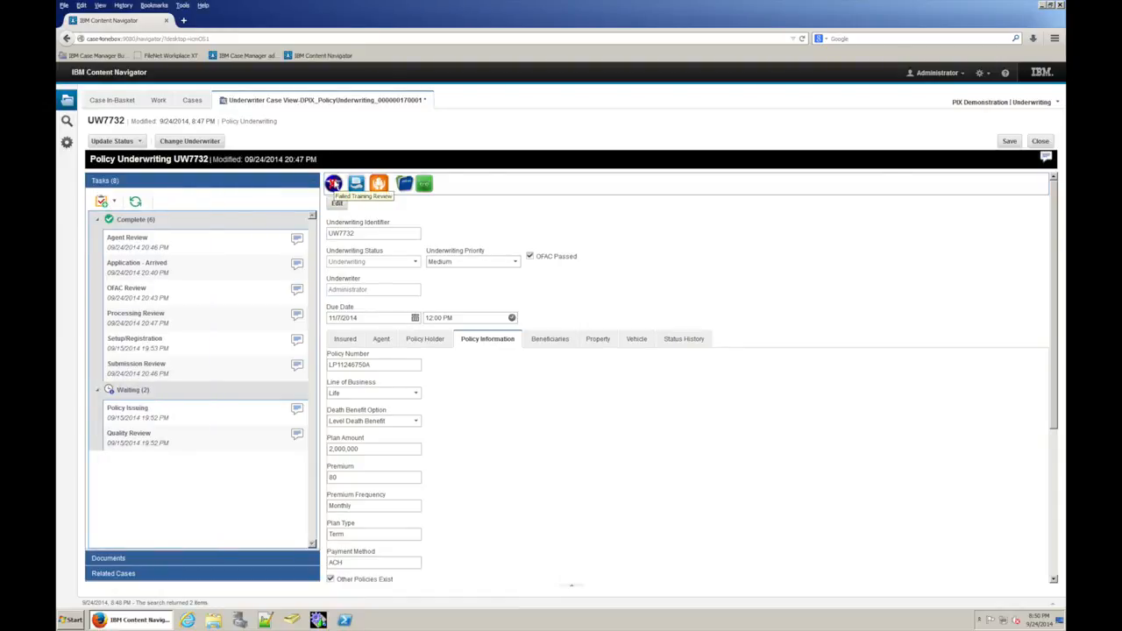
{"action": "left_click", "coordinate": [105, 202]}
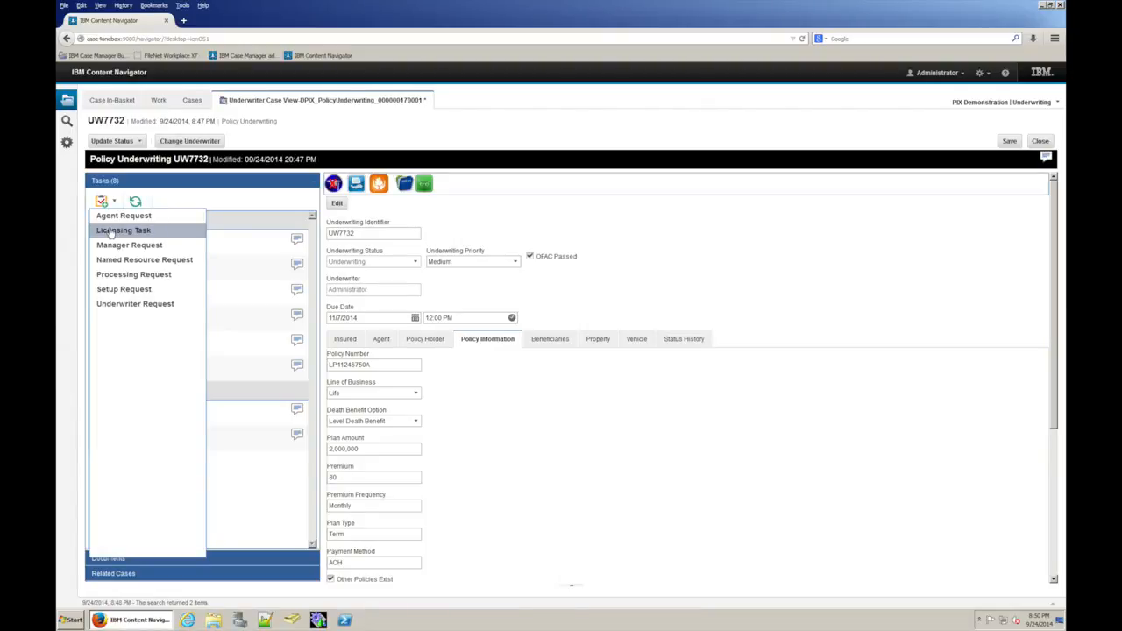
{"action": "left_click", "coordinate": [111, 231]}
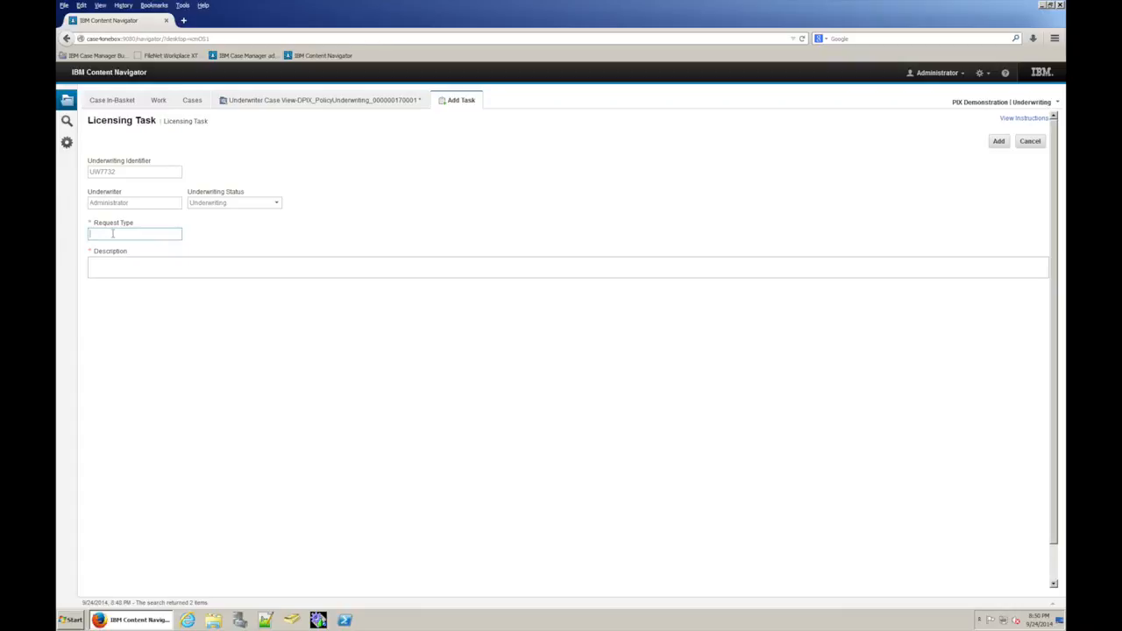
{"action": "type", "text": "Training Update"}
{"action": "key", "text": "Tab"}
{"action": "type", "text": "The A"}
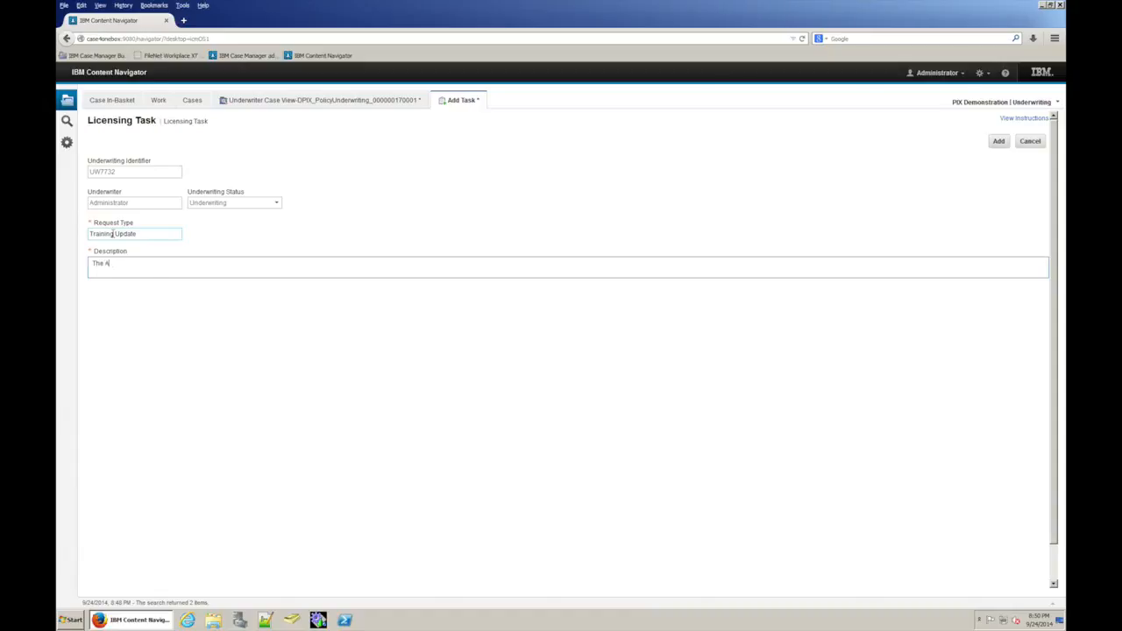
{"action": "type", "text": "gent Needs to Complete training before the poli"}
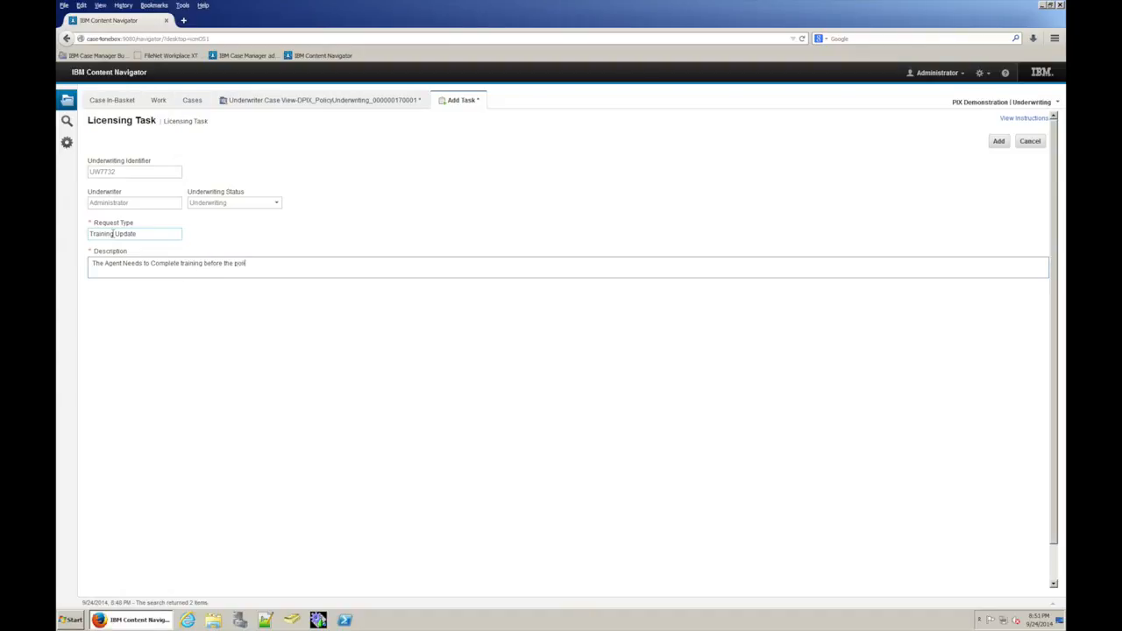
{"action": "type", "text": "cy can be issued"}
{"action": "type", "text": ". verify tr"}
{"action": "left_click", "coordinate": [997, 143]}
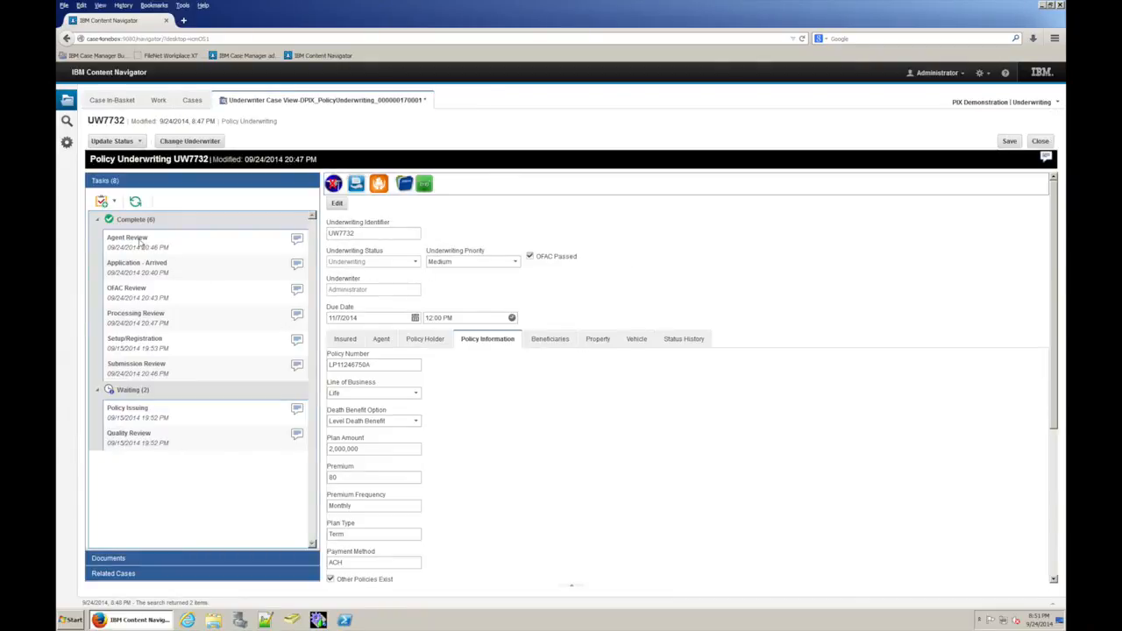
Add a Processing Request with request type "Get Document" and description "Medical Documents/Records are required"
{"action": "left_click", "coordinate": [104, 202]}
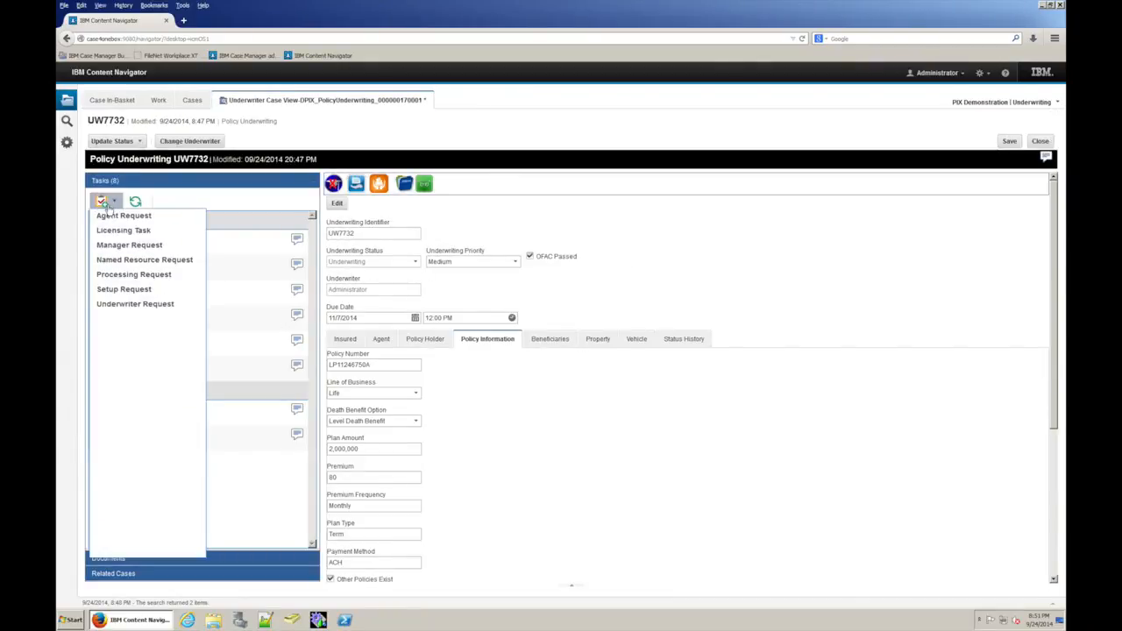
{"action": "left_click", "coordinate": [119, 275]}
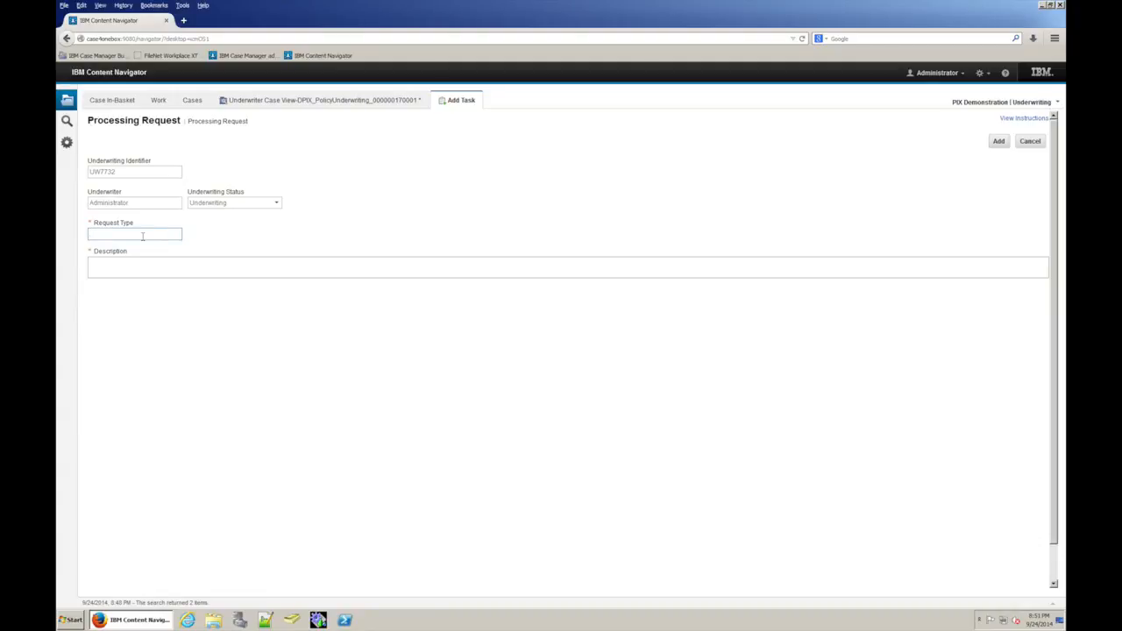
{"action": "type", "text": "Get Medi"}
{"action": "key", "text": "BackSpace"}
{"action": "key", "text": "BackSpace"}
{"action": "key", "text": "BackSpace"}
{"action": "key", "text": "BackSpace"}
{"action": "type", "text": "Document"}
{"action": "key", "text": "Tab"}
{"action": "type", "text": "Medical Documm"}
{"action": "key", "text": "BackSpace"}
{"action": "key", "text": "BackSpace"}
{"action": "type", "text": "ents/R"}
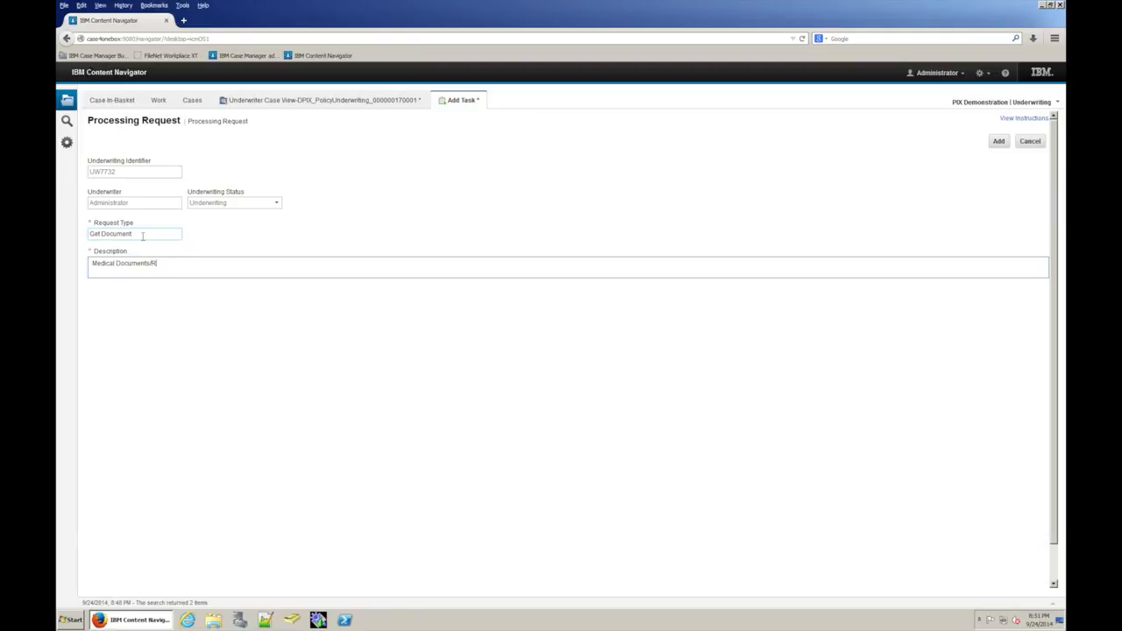
{"action": "type", "text": "ecords are required"}
{"action": "left_click", "coordinate": [997, 143]}
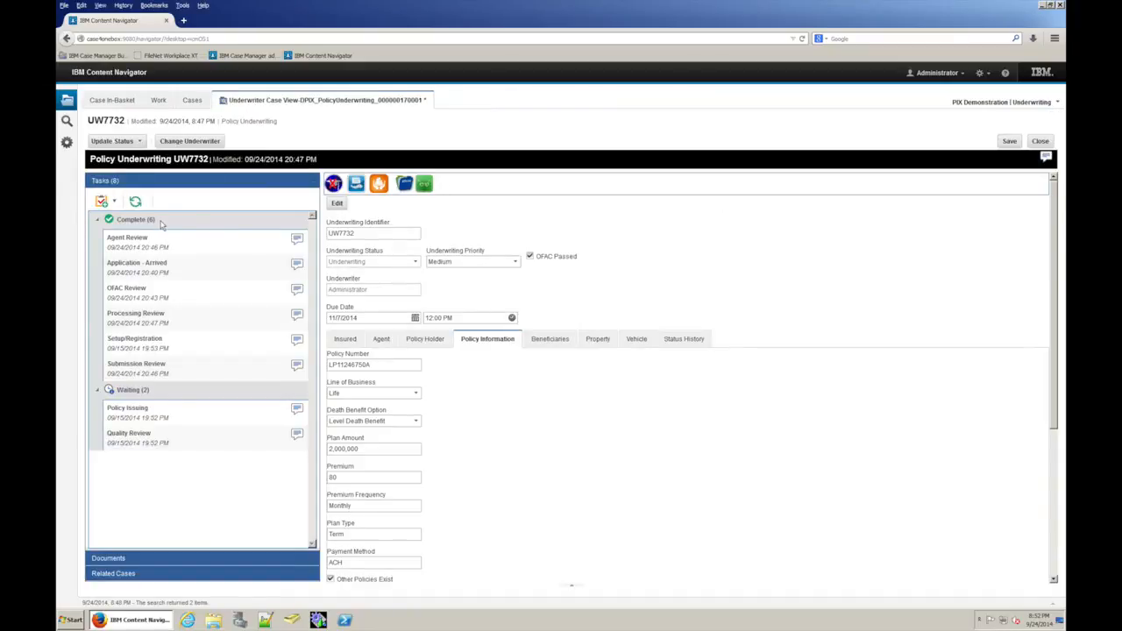
Add another Processing Request with request type "Contact Agent" and description "Let agent know that they need to complete training"
{"action": "left_click", "coordinate": [102, 201]}
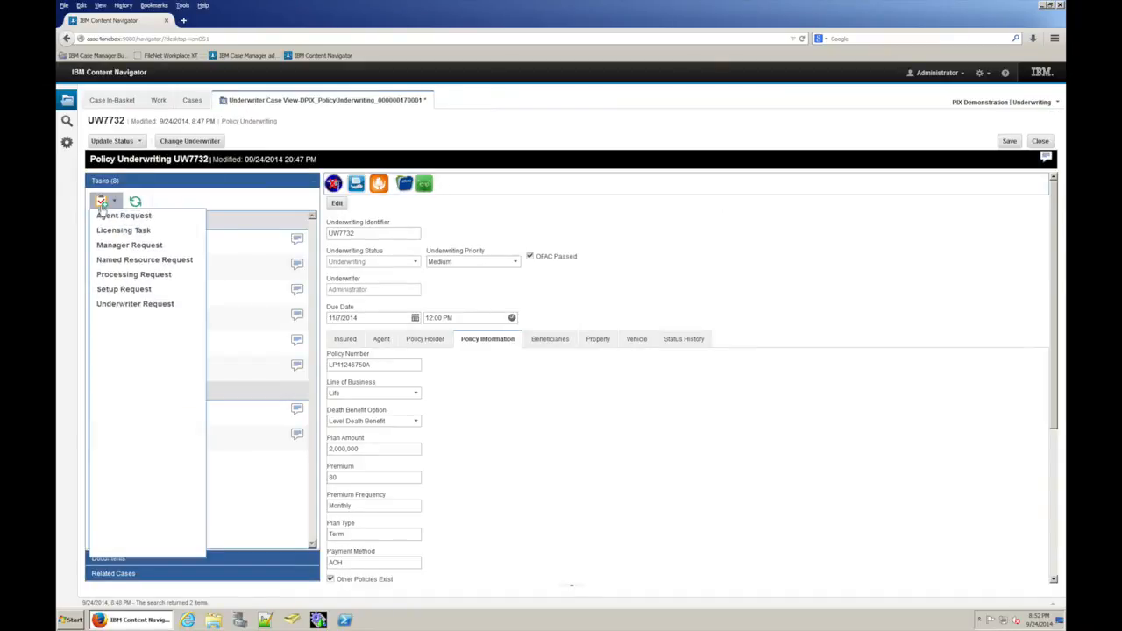
{"action": "left_click", "coordinate": [114, 276]}
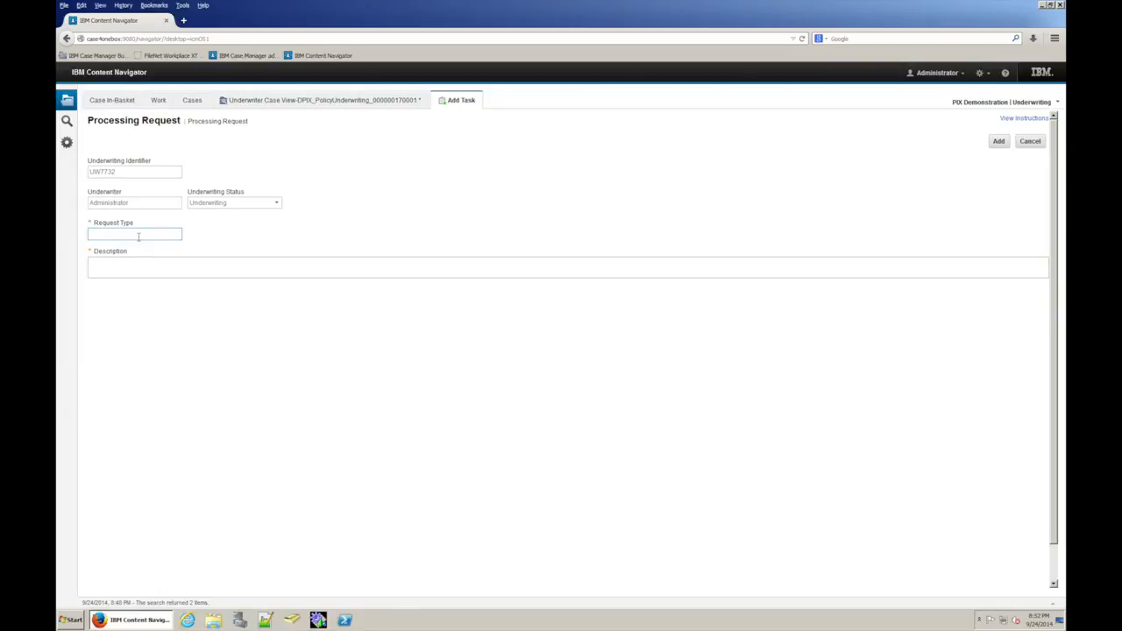
{"action": "type", "text": "Contact Agent"}
{"action": "key", "text": "Tab"}
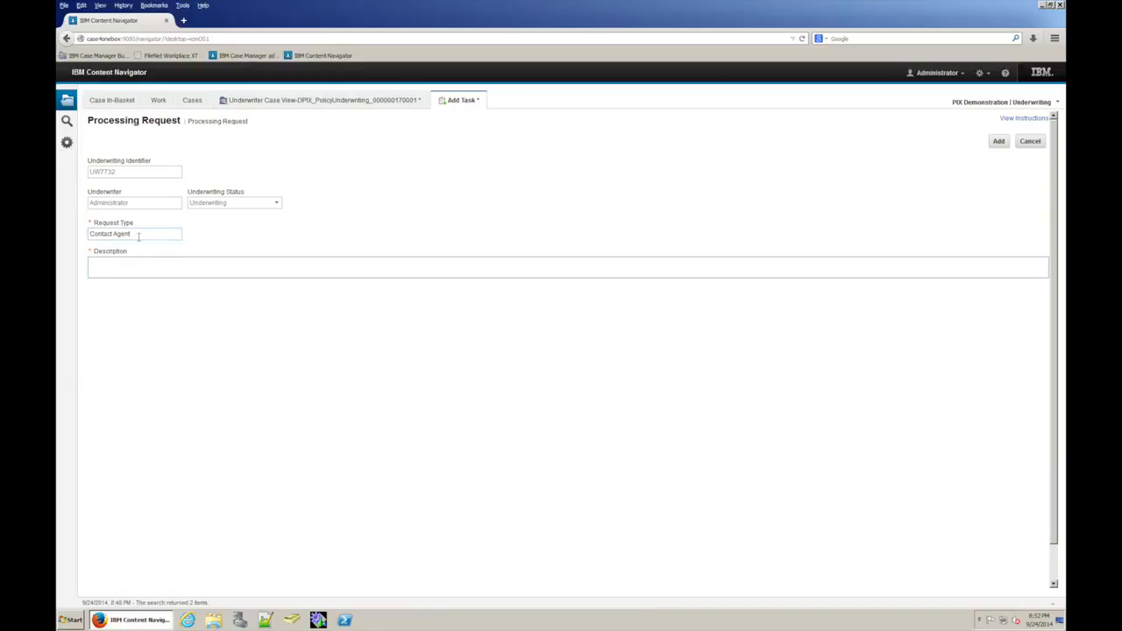
{"action": "type", "text": "Let agent know that they need to complete training"}
{"action": "left_click", "coordinate": [999, 141]}
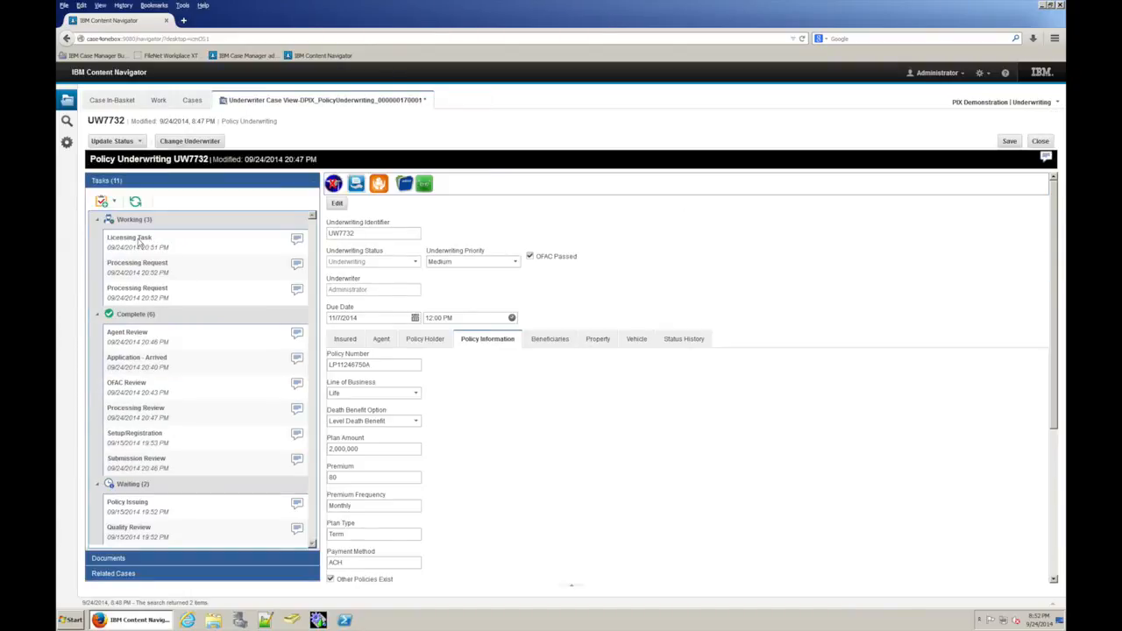
Check the Licensing Task entry and read the comments on both Processing Request tasks in the case's working tasks
{"action": "left_click", "coordinate": [139, 243]}
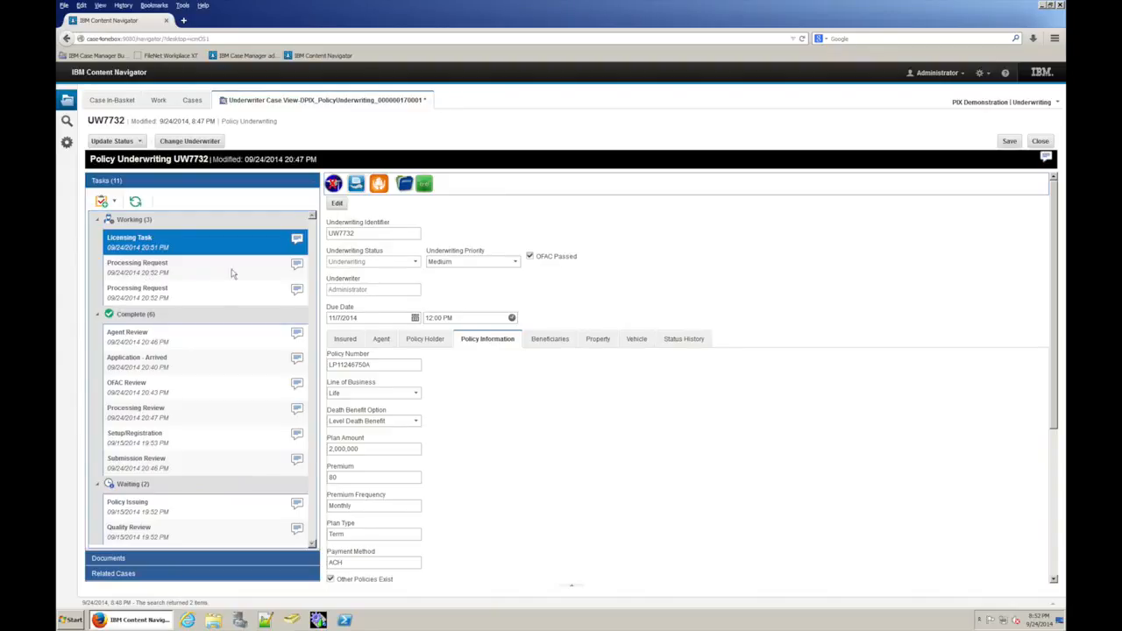
{"action": "left_click", "coordinate": [297, 266]}
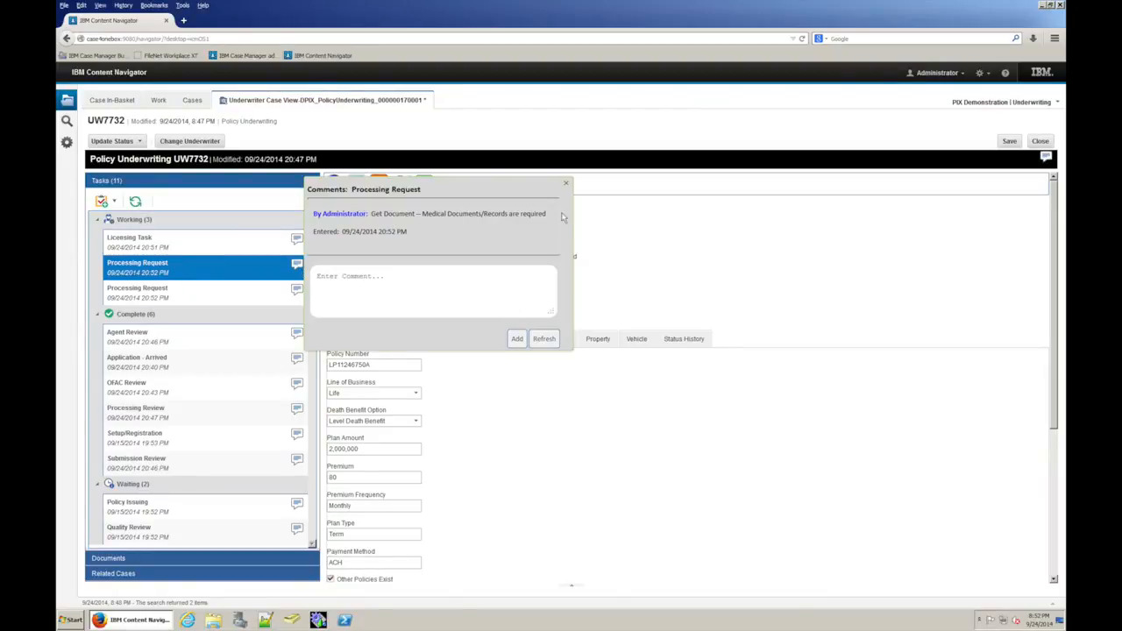
{"action": "left_click", "coordinate": [566, 183]}
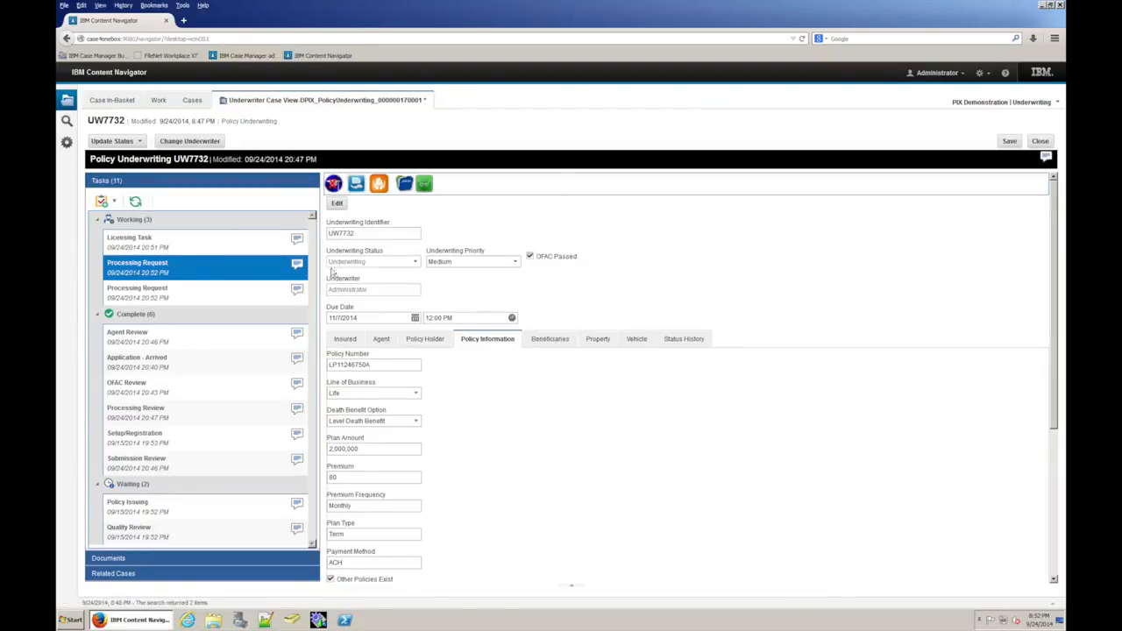
{"action": "left_click", "coordinate": [298, 289]}
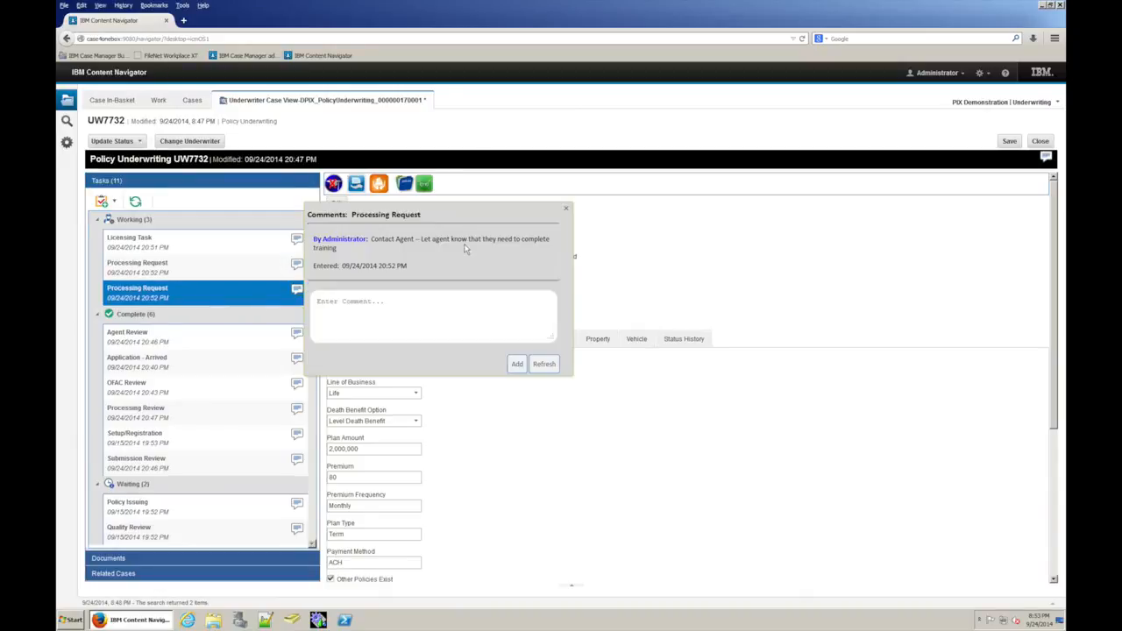
{"action": "left_click", "coordinate": [566, 210]}
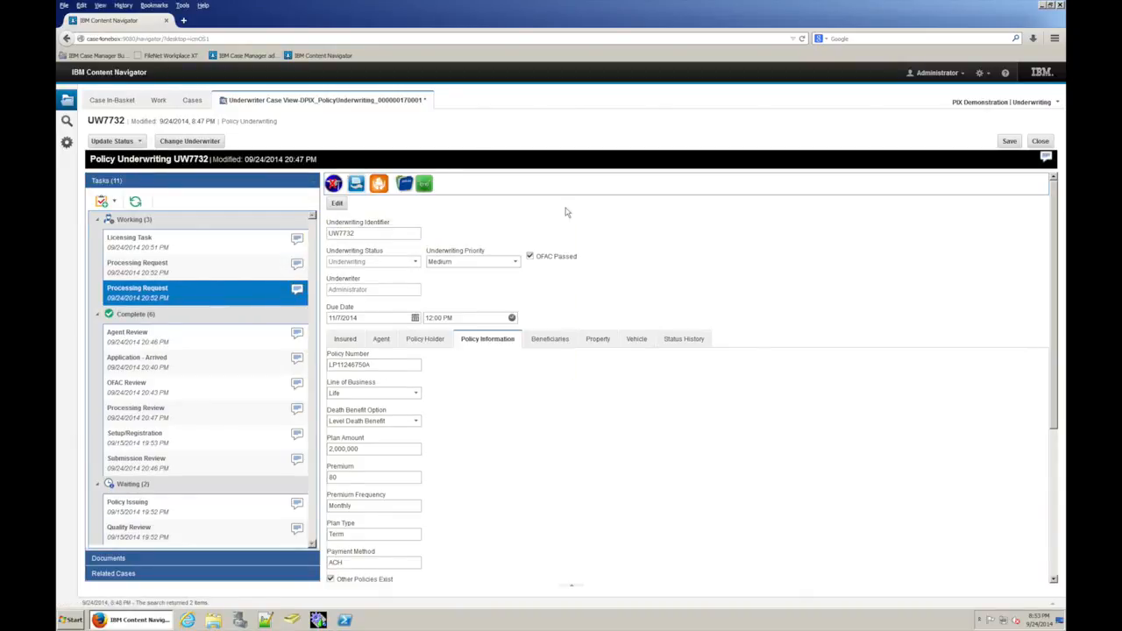
{"action": "left_click", "coordinate": [177, 246]}
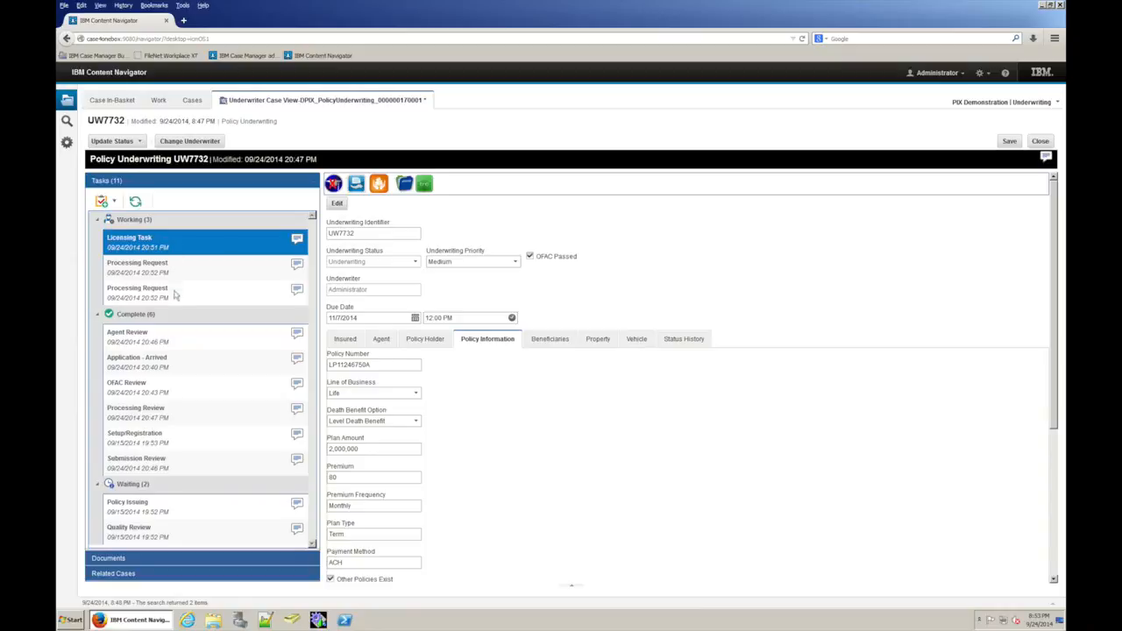
{"action": "left_click", "coordinate": [116, 202]}
{"action": "left_click", "coordinate": [116, 203]}
Start placing the case on hold with deadline 10/3/2014, using Specified Conditions with both Document Conditions and Task Conditions enabled
{"action": "left_click", "coordinate": [135, 143]}
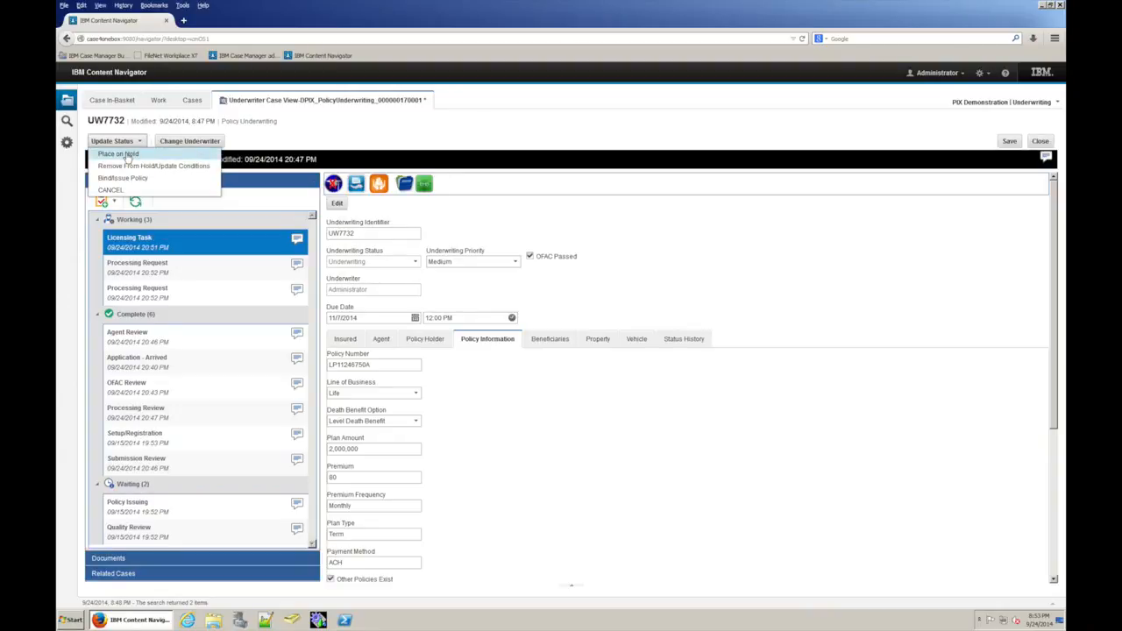
{"action": "left_click", "coordinate": [123, 154]}
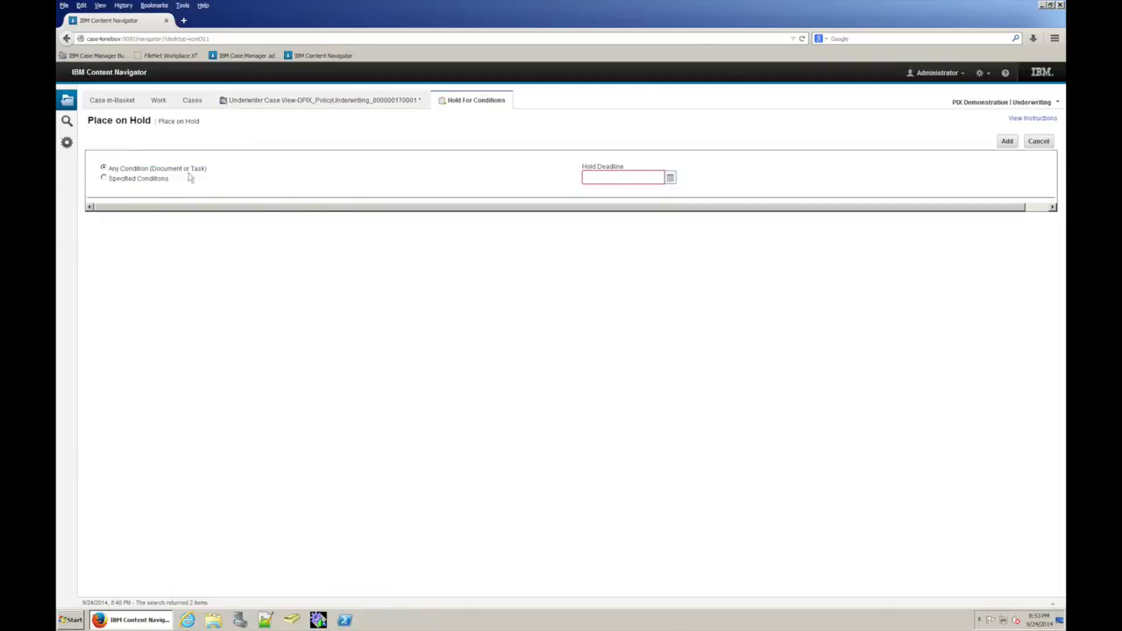
{"action": "left_click", "coordinate": [670, 178]}
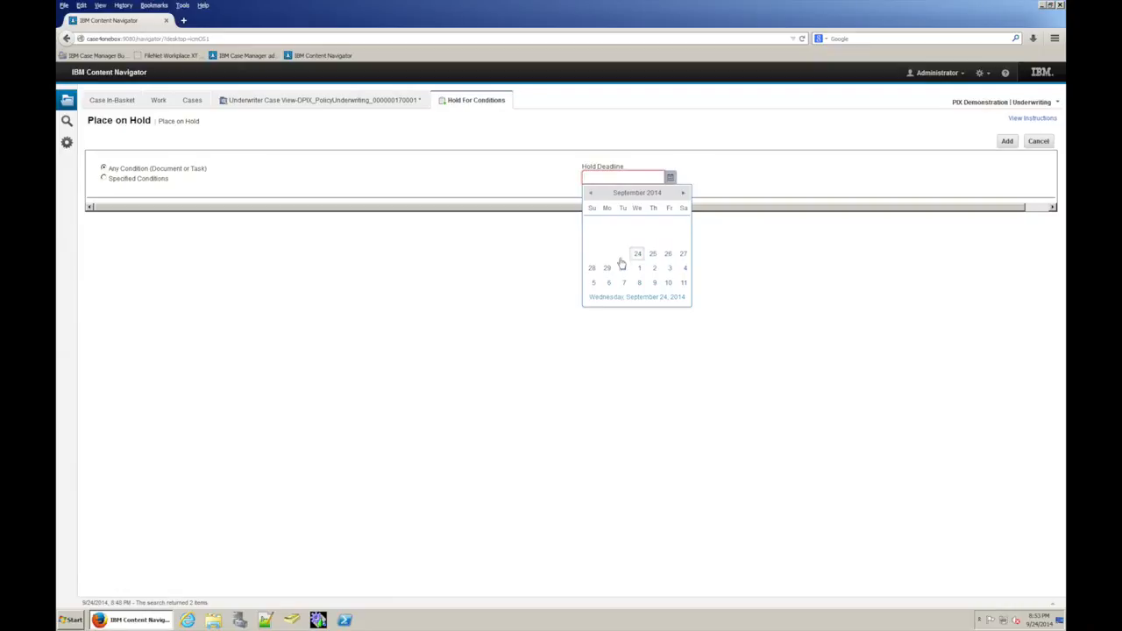
{"action": "left_click", "coordinate": [670, 269]}
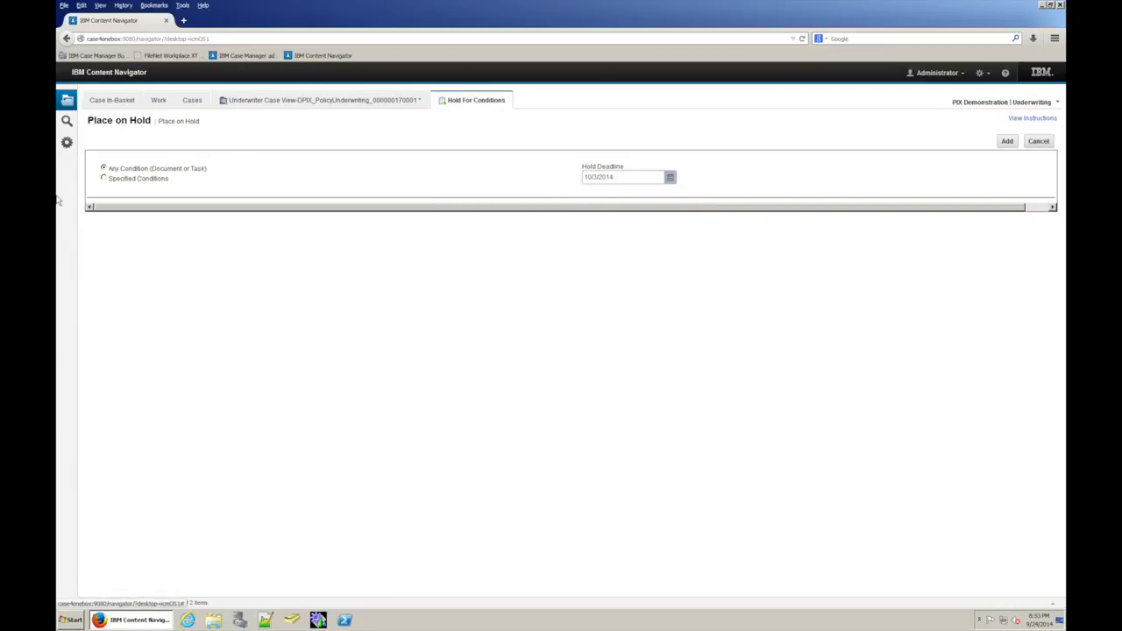
{"action": "left_click", "coordinate": [104, 179]}
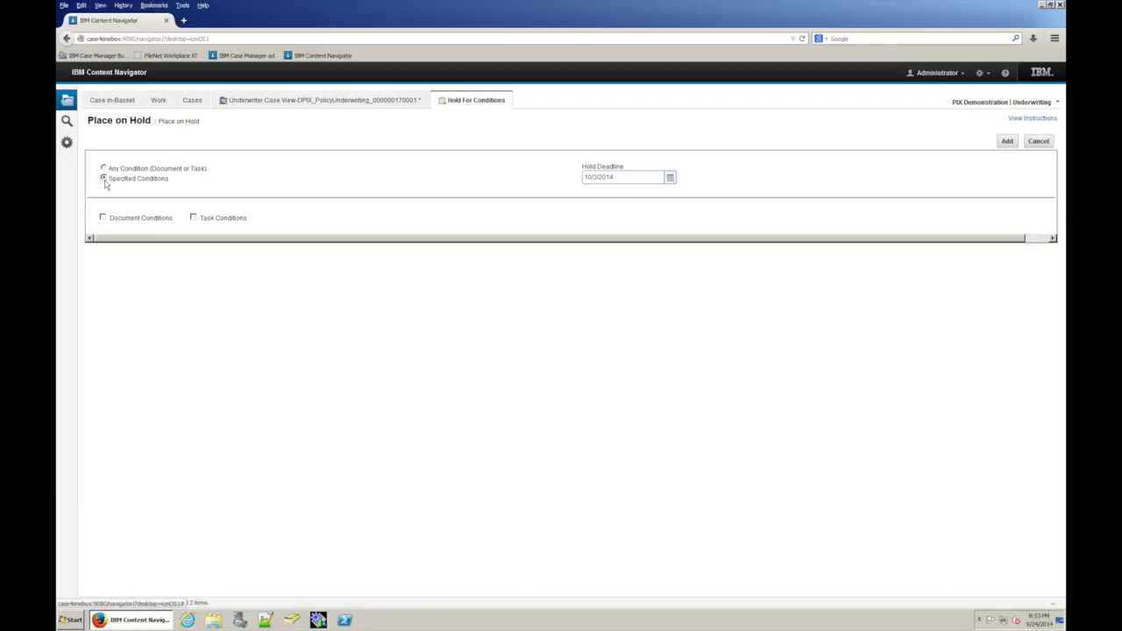
{"action": "left_click", "coordinate": [194, 219]}
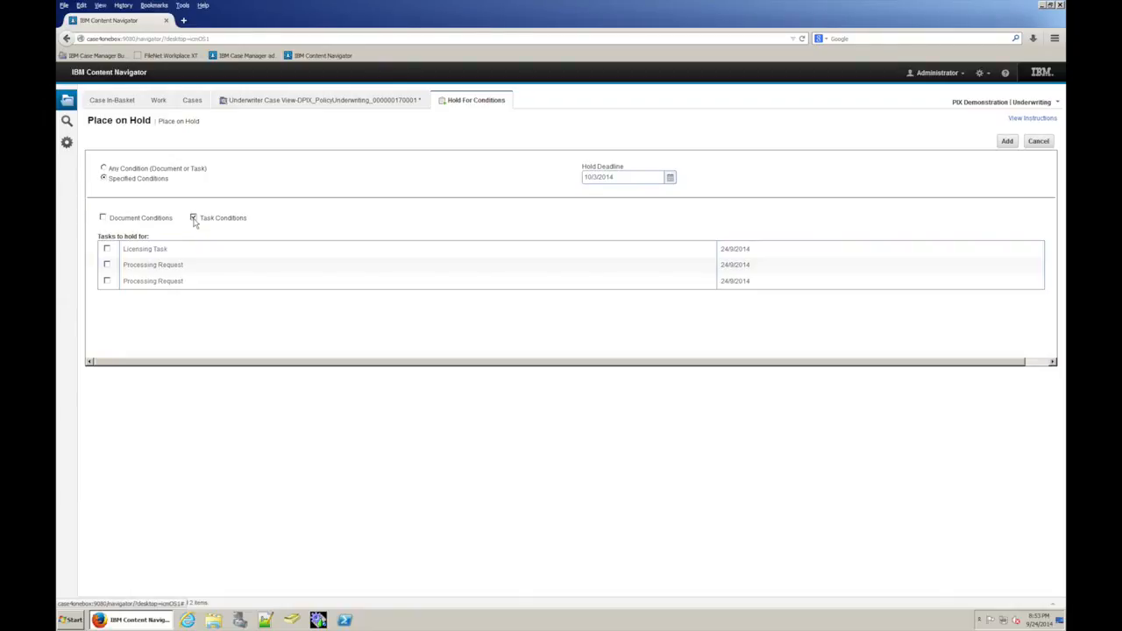
{"action": "left_click", "coordinate": [103, 218]}
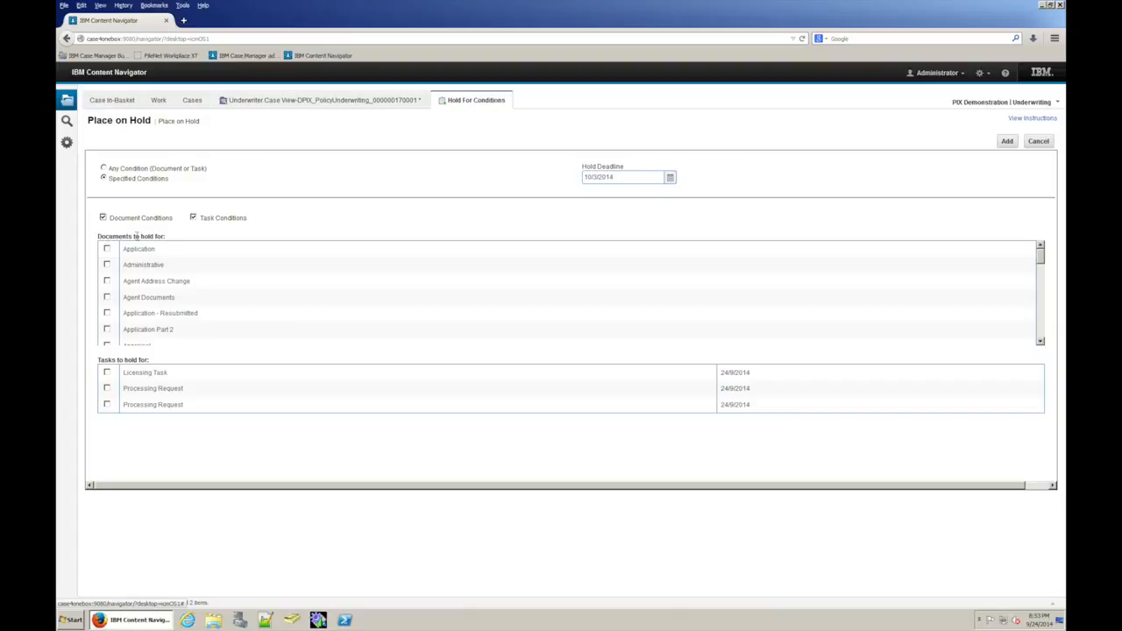
Select the Medical - Reports document and the Licensing Task as hold conditions, add the hold and close the case
{"action": "scroll", "coordinate": [140, 276], "scroll_direction": "down", "scroll_amount": 5}
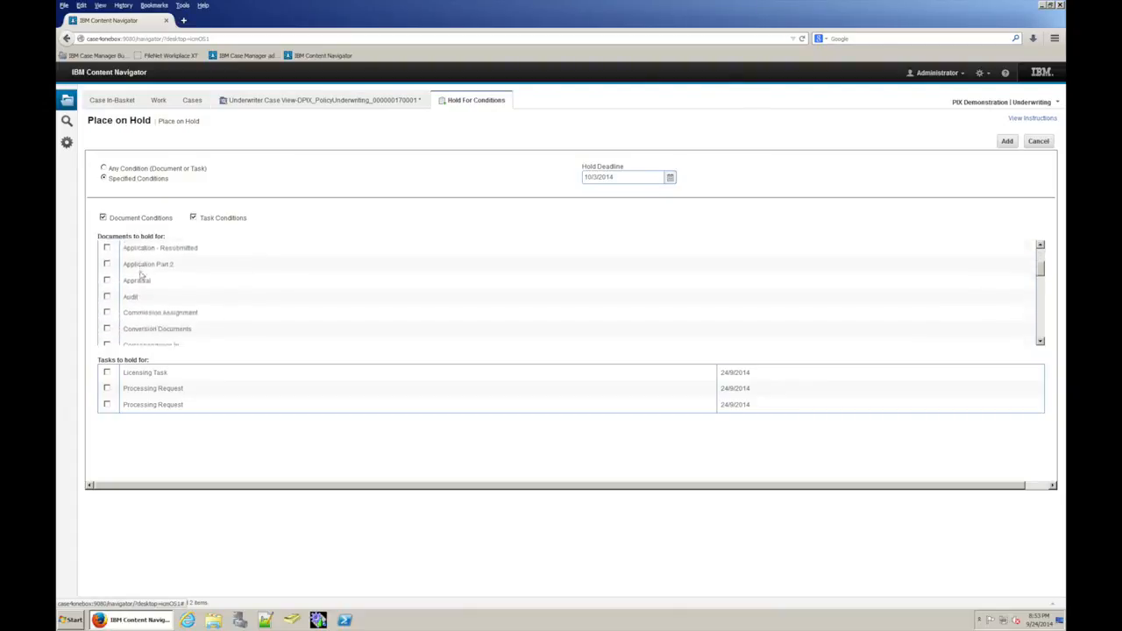
{"action": "scroll", "coordinate": [141, 276], "scroll_direction": "down", "scroll_amount": 6}
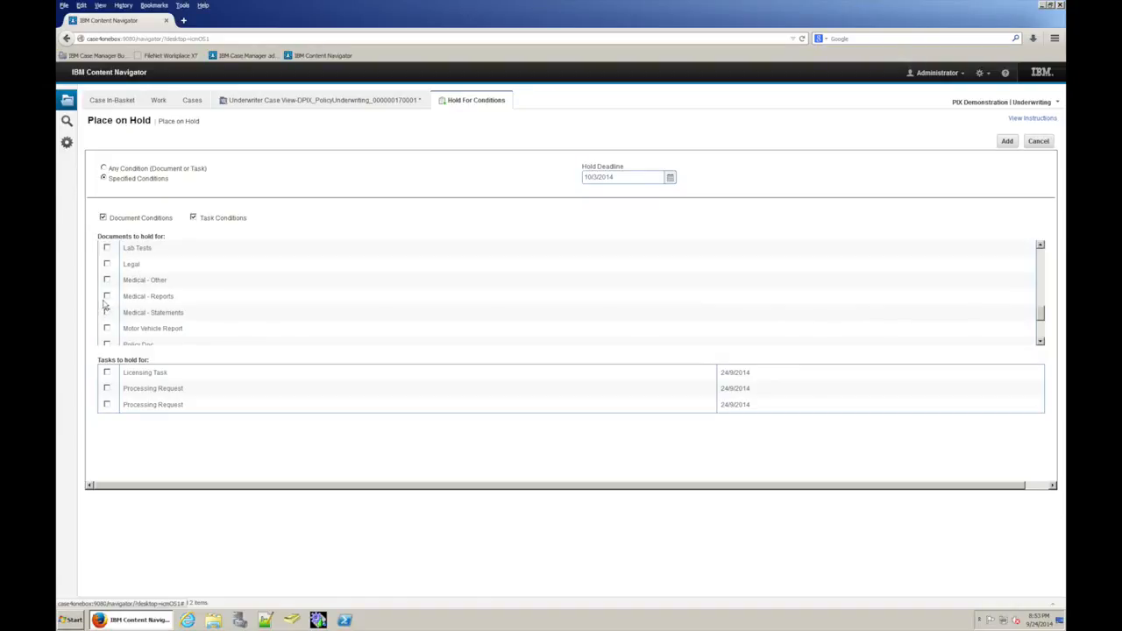
{"action": "left_click", "coordinate": [107, 297]}
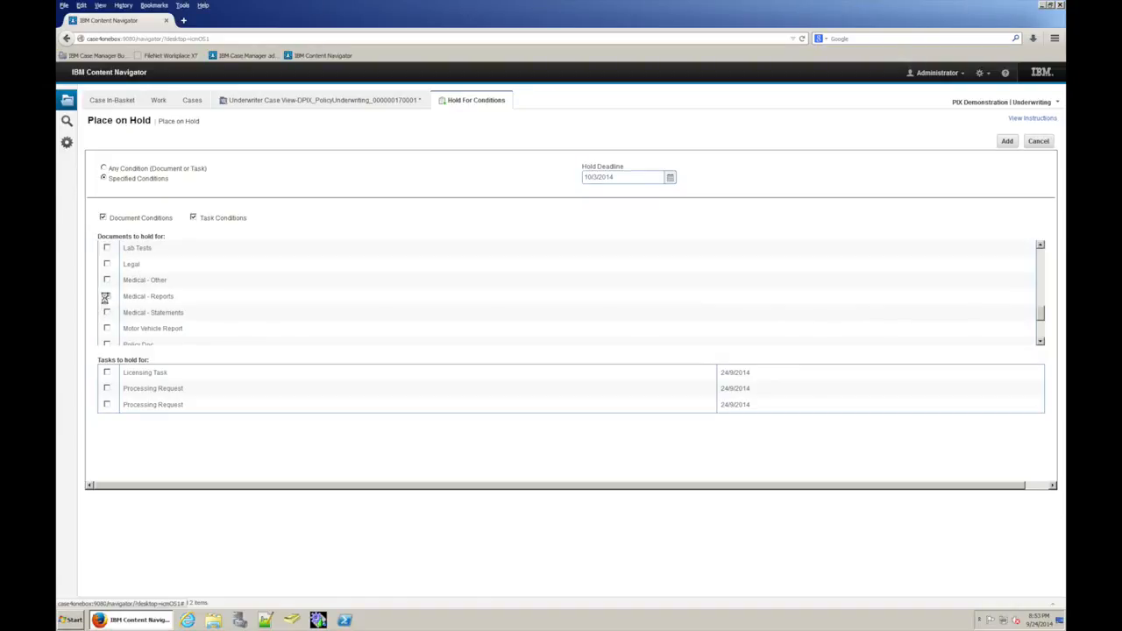
{"action": "left_click", "coordinate": [107, 373]}
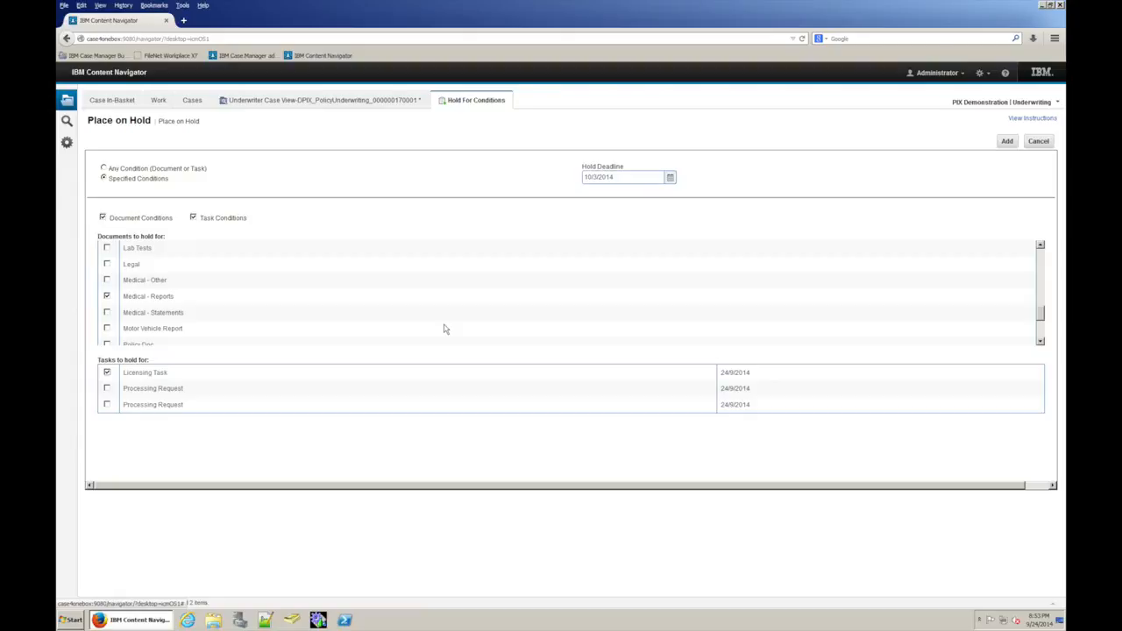
{"action": "left_click", "coordinate": [1006, 142]}
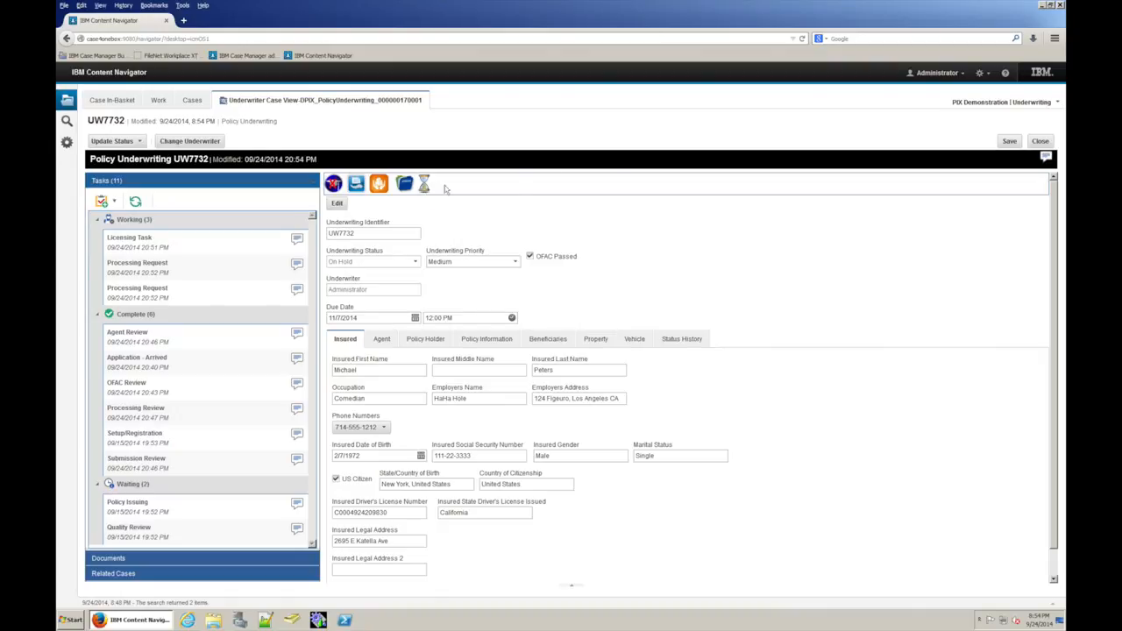
{"action": "left_click", "coordinate": [1041, 142]}
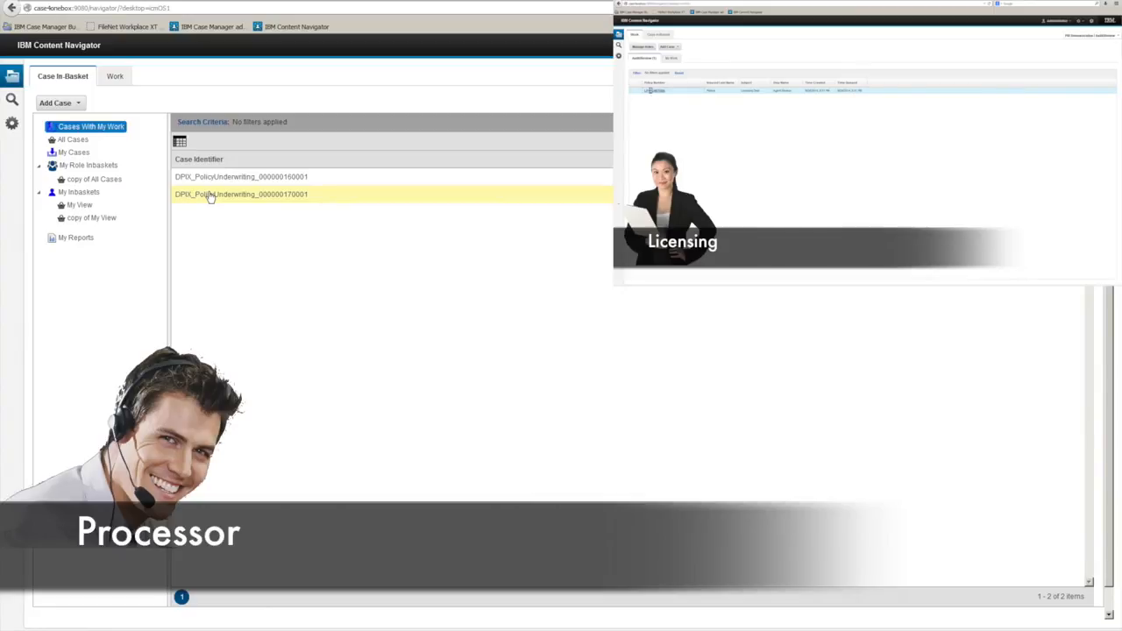
Open the second policy underwriting case in the case list and read the comments on the first actionable Processing Request
{"action": "double_click", "coordinate": [209, 196]}
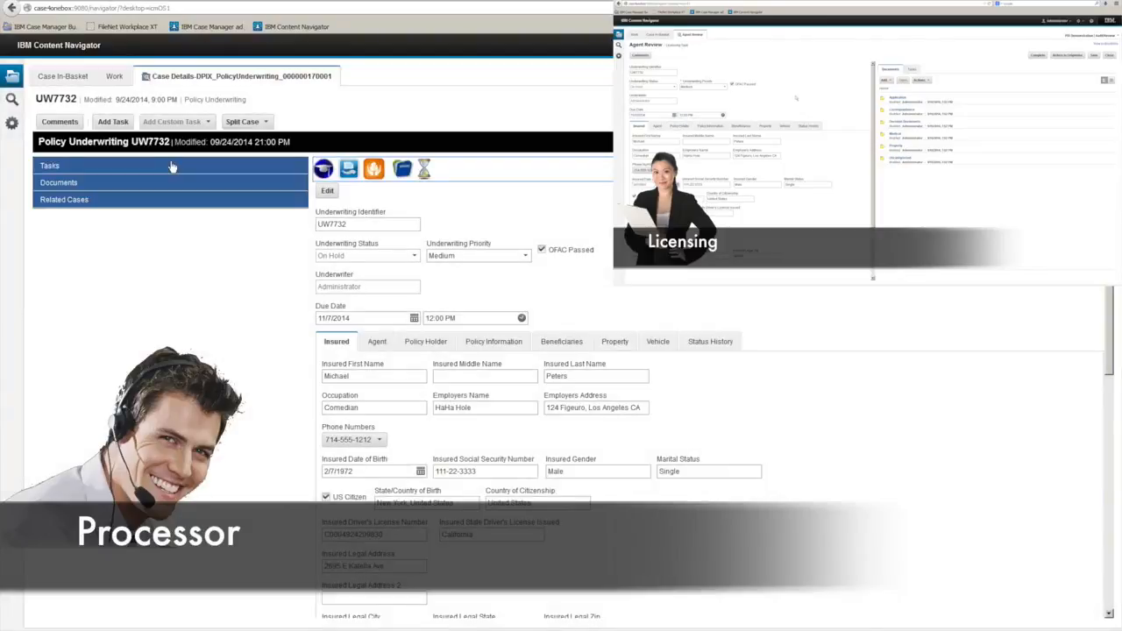
{"action": "left_click", "coordinate": [173, 167]}
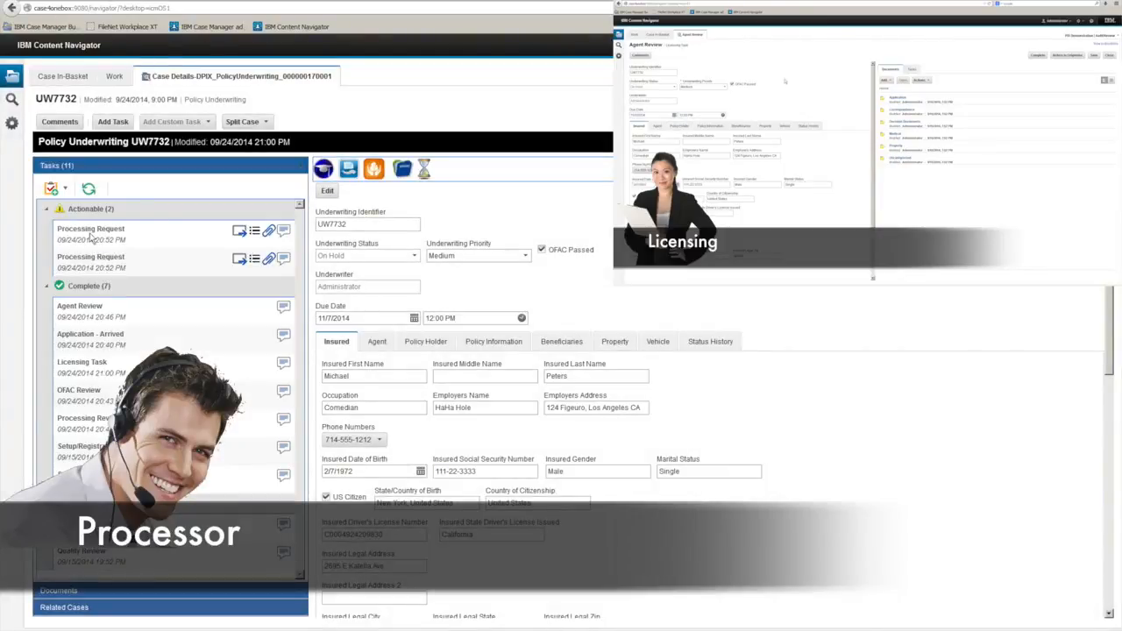
{"action": "left_click", "coordinate": [284, 230]}
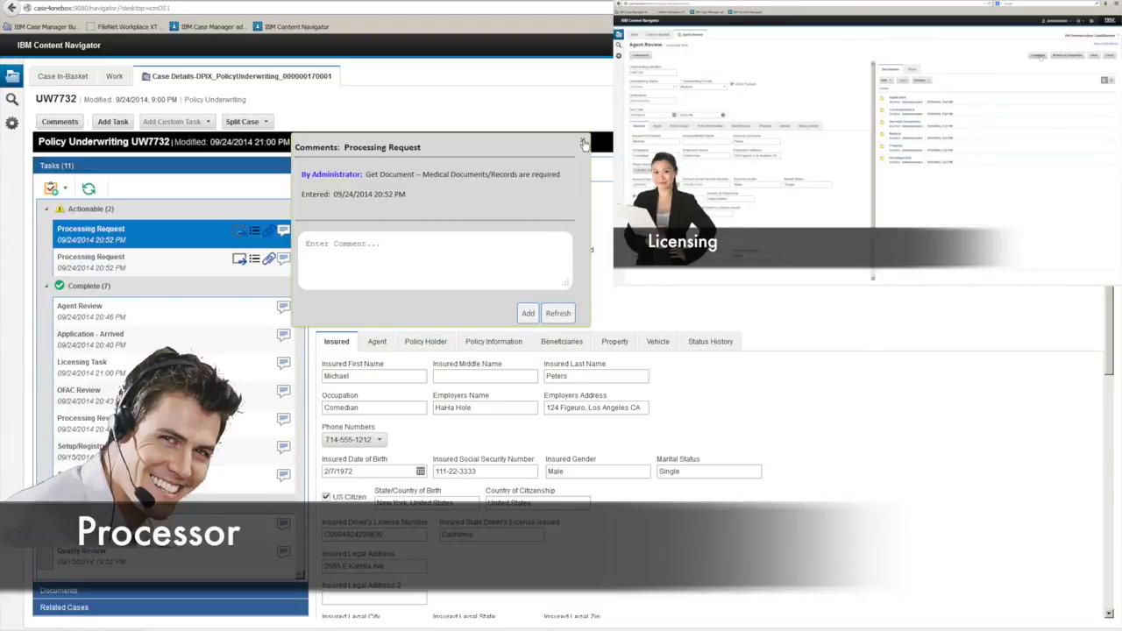
{"action": "left_click", "coordinate": [583, 142]}
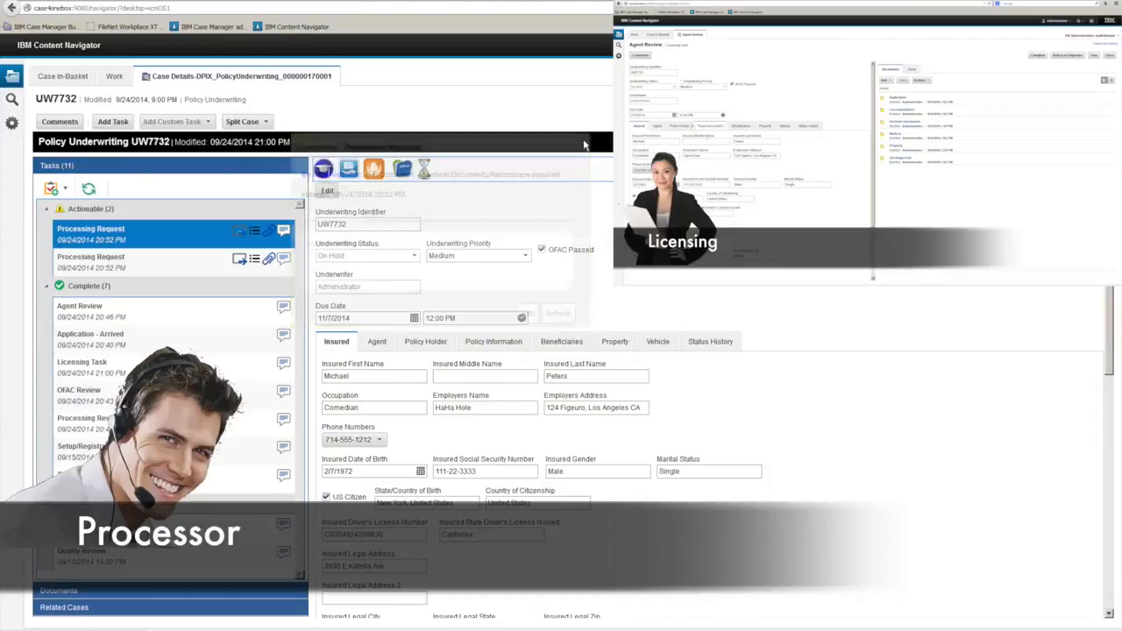
Add the comment "Training was already complete" to the second actionable Processing Request, the one about contacting the agent
{"action": "left_click", "coordinate": [282, 260]}
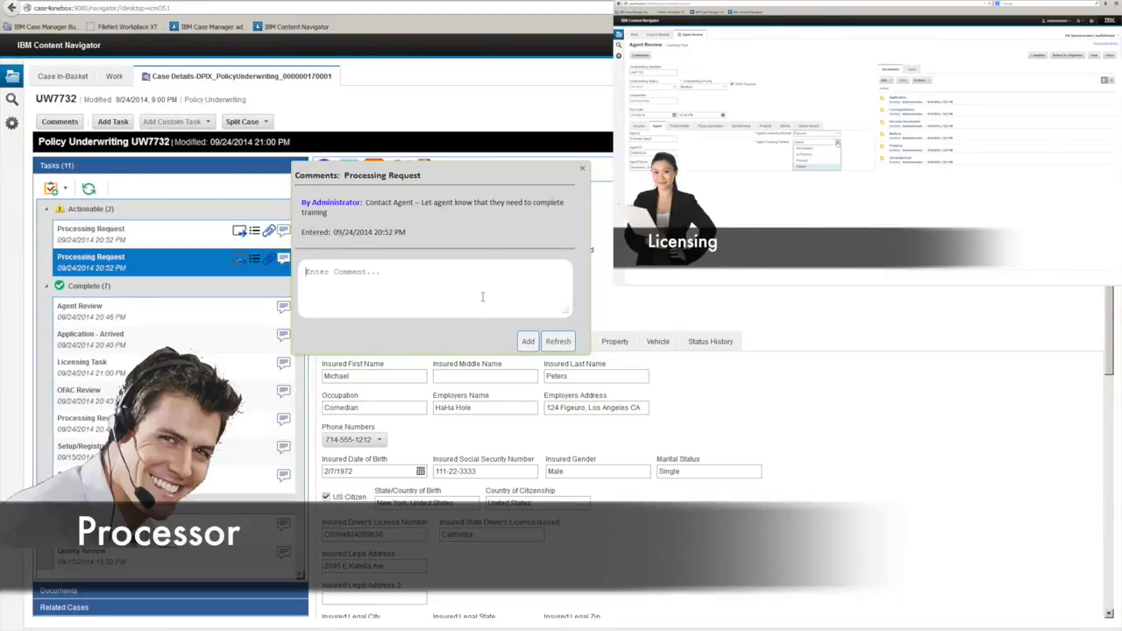
{"action": "type", "text": "Training Was"}
{"action": "key", "text": "BackSpace"}
{"action": "key", "text": "BackSpace"}
{"action": "key", "text": "BackSpace"}
{"action": "key", "text": "BackSpace"}
{"action": "type", "text": "was al"}
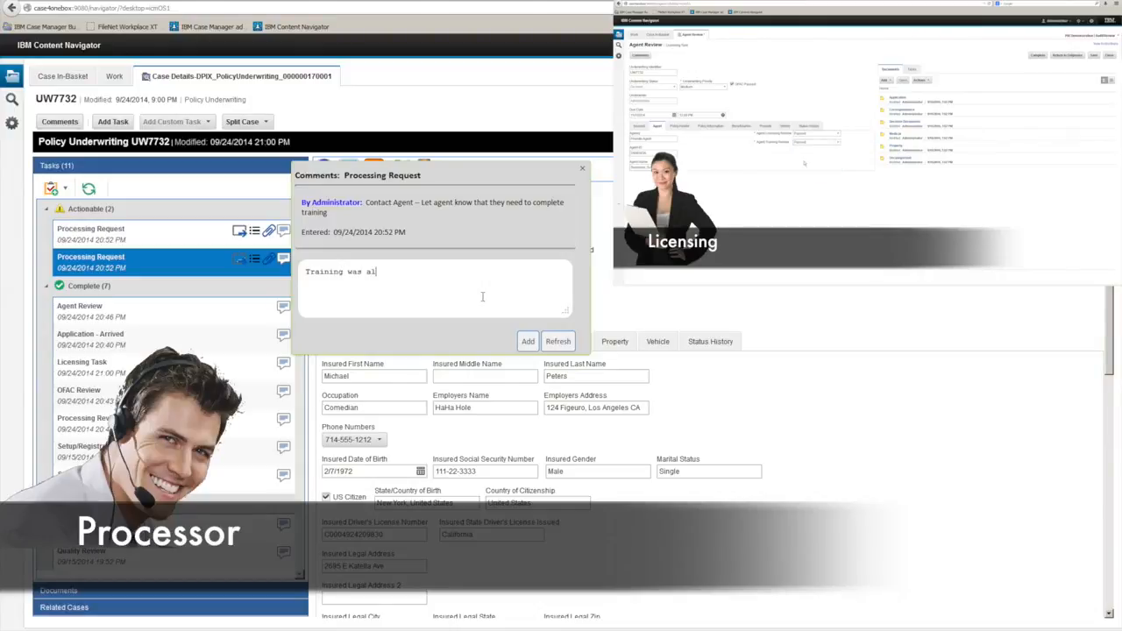
{"action": "type", "text": "ready complete"}
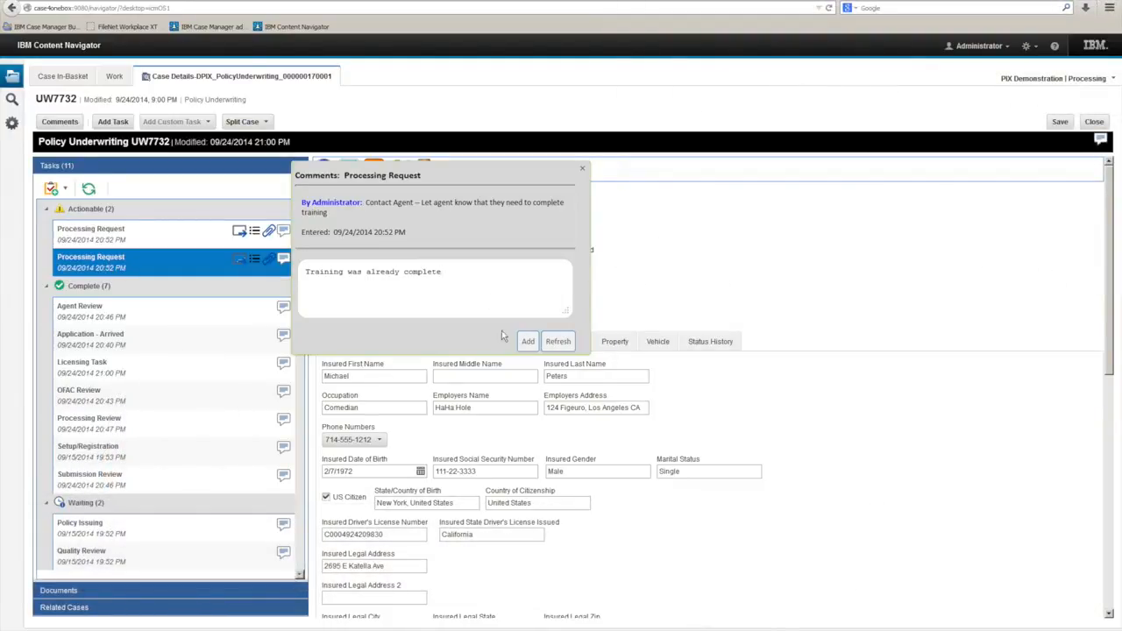
{"action": "left_click", "coordinate": [530, 344]}
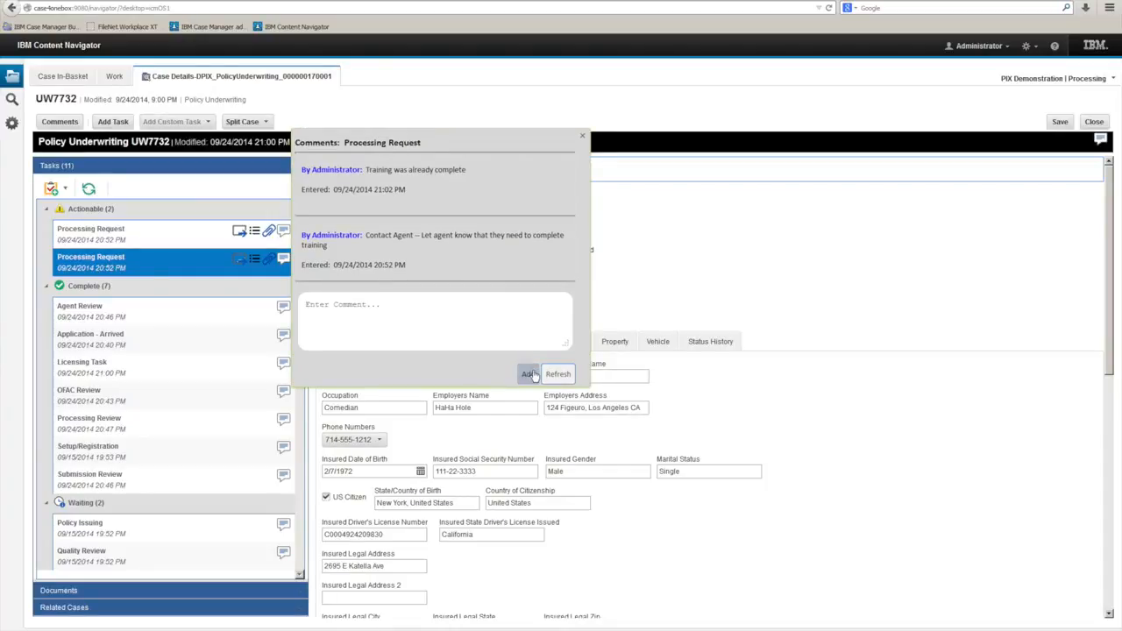
{"action": "left_click", "coordinate": [585, 140]}
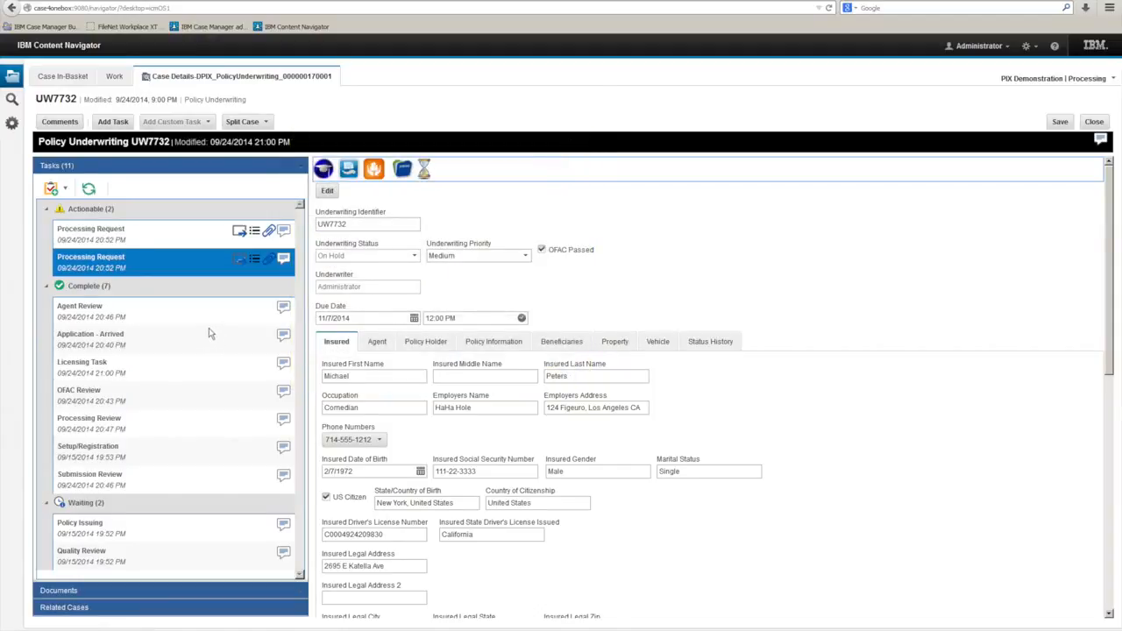
Check the completed Licensing Task, dispatch the contact-agent Processing Request as Complete and refresh the task list
{"action": "left_click", "coordinate": [161, 377]}
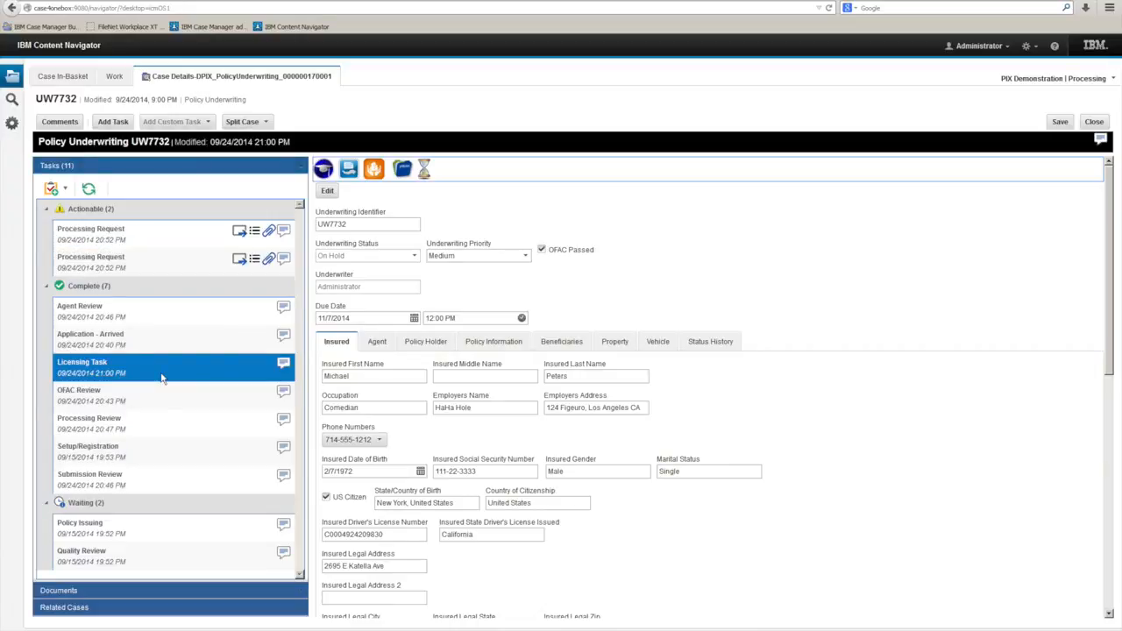
{"action": "left_click", "coordinate": [239, 260]}
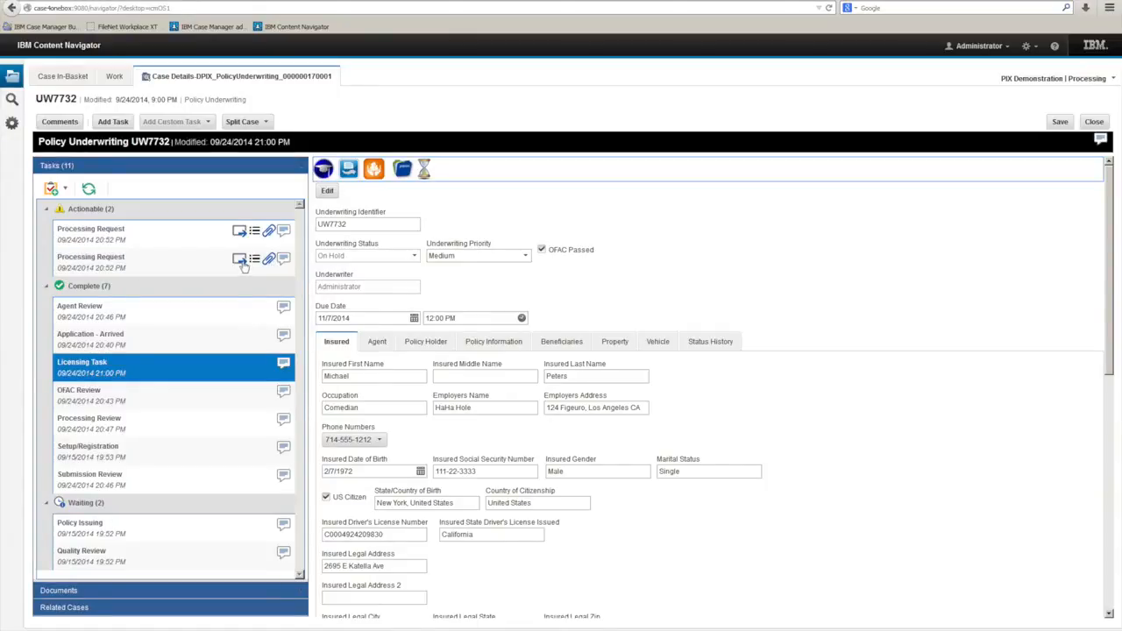
{"action": "left_click", "coordinate": [314, 222]}
{"action": "left_click", "coordinate": [364, 330]}
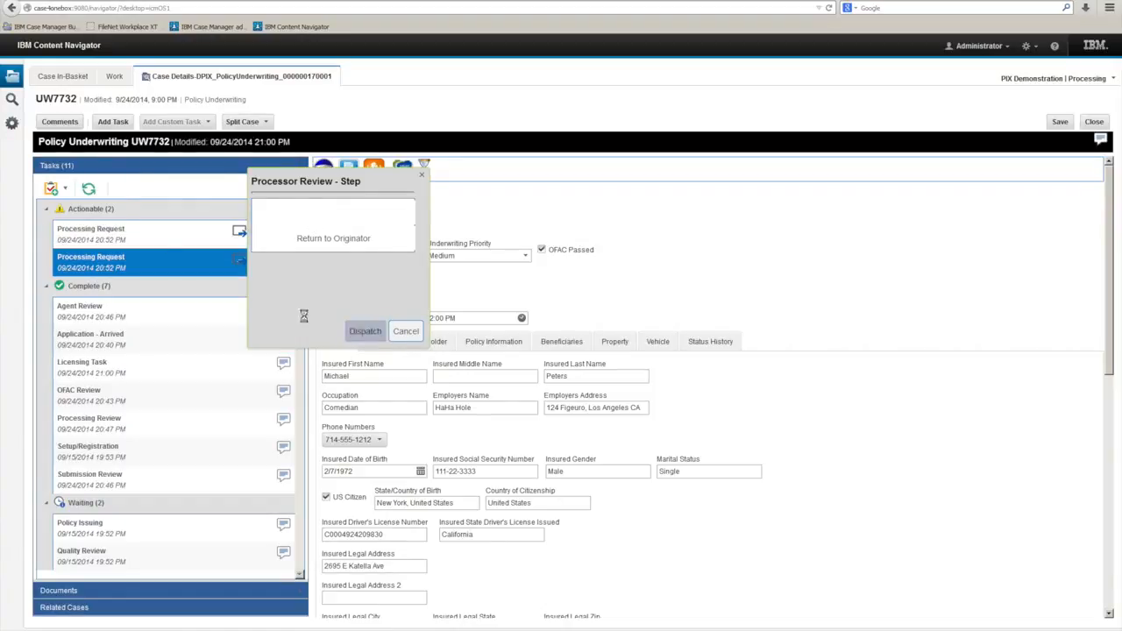
{"action": "left_click", "coordinate": [89, 186]}
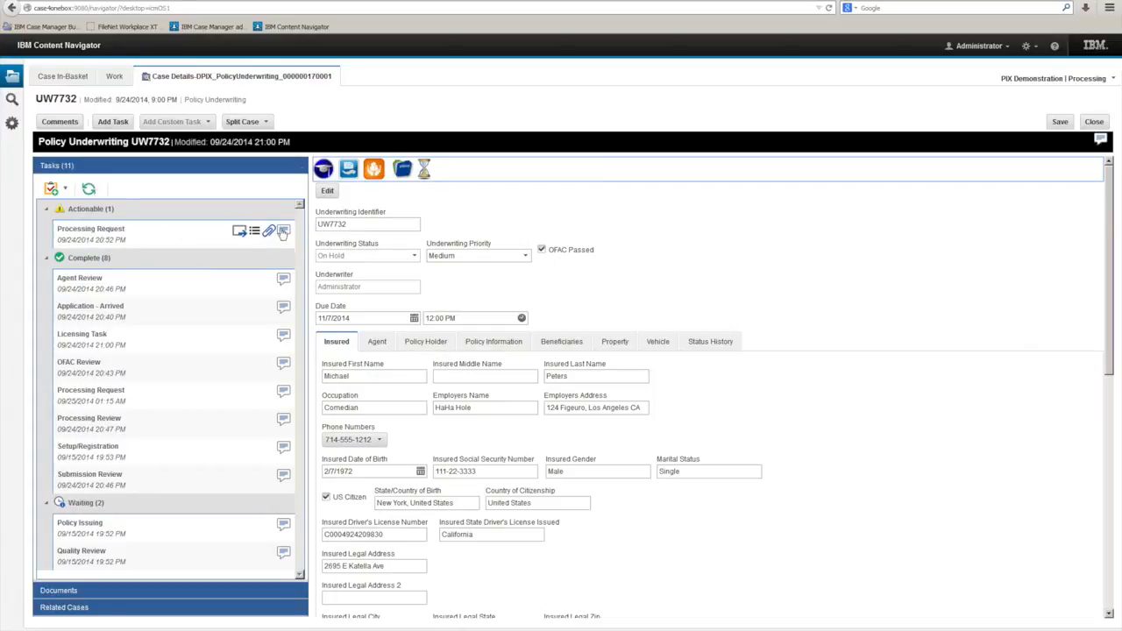
Review the remaining Processing Request's comments and bring Medical Report.pdf from the desktop's Demo Documents folder into the case's root document folder
{"action": "left_click", "coordinate": [283, 231]}
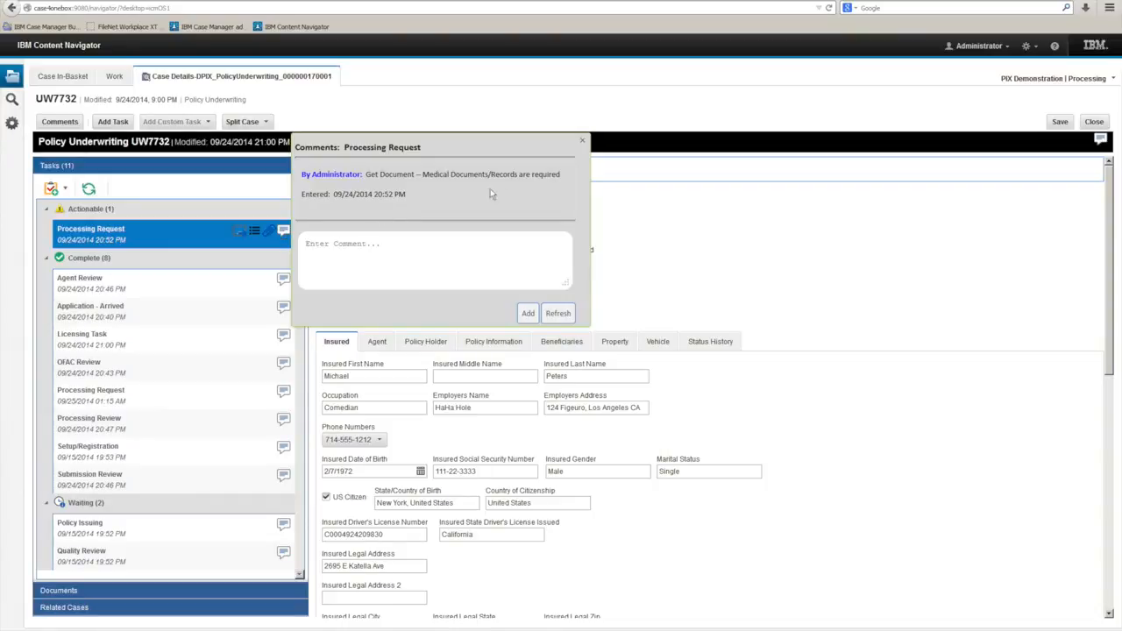
{"action": "left_click", "coordinate": [581, 143]}
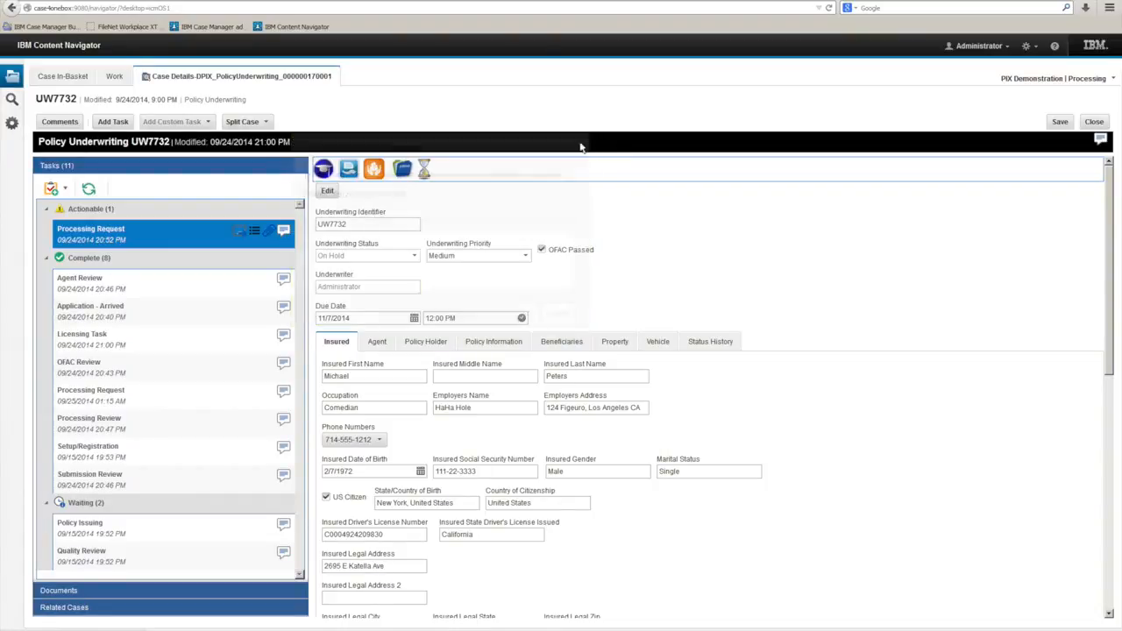
{"action": "left_click", "coordinate": [148, 591]}
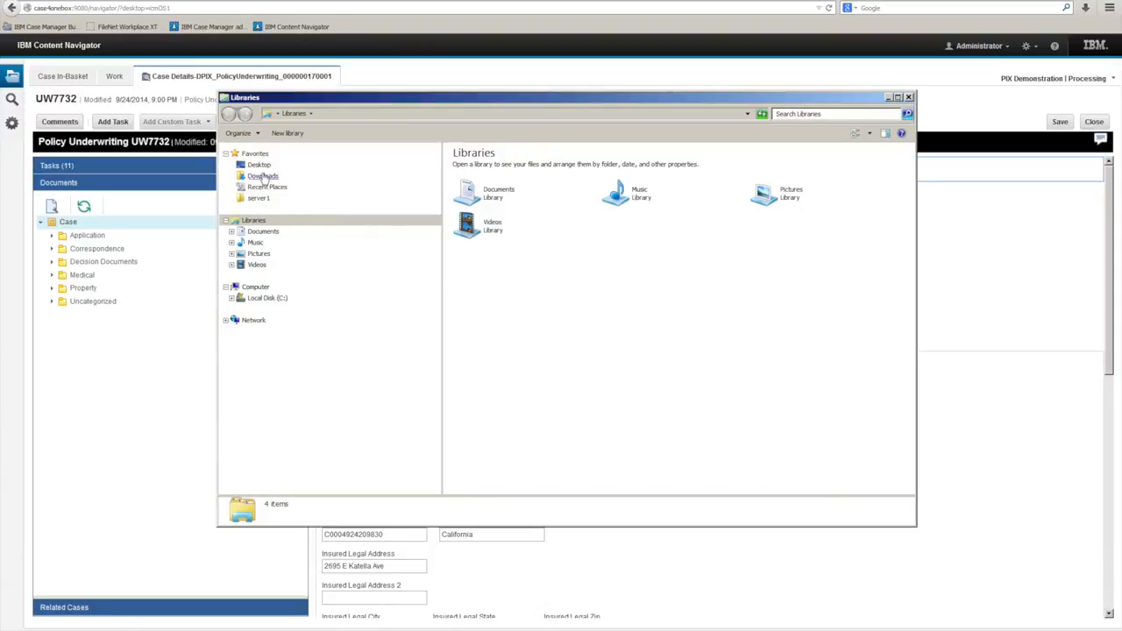
{"action": "left_click", "coordinate": [261, 170]}
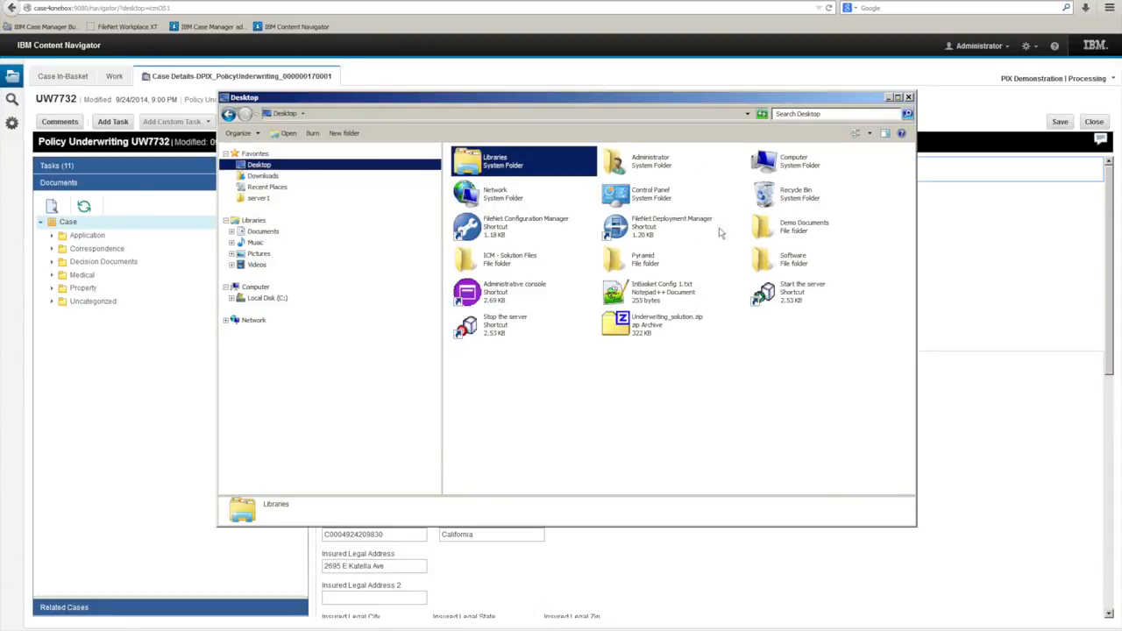
{"action": "double_click", "coordinate": [782, 223]}
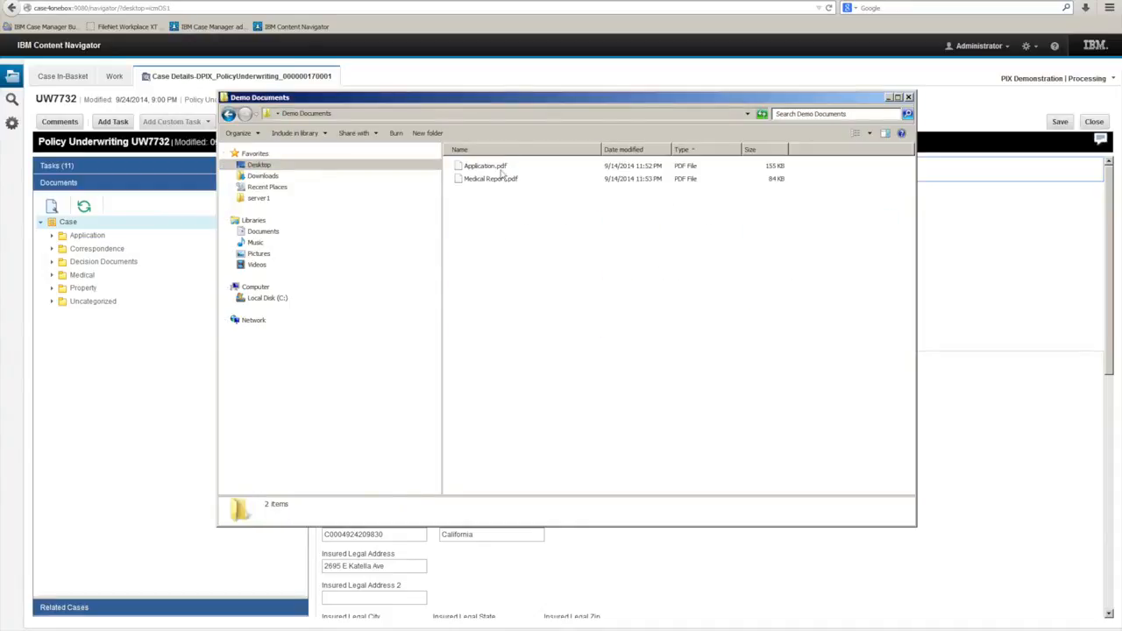
{"action": "left_click_drag", "start_coordinate": [498, 184], "coordinate": [79, 224]}
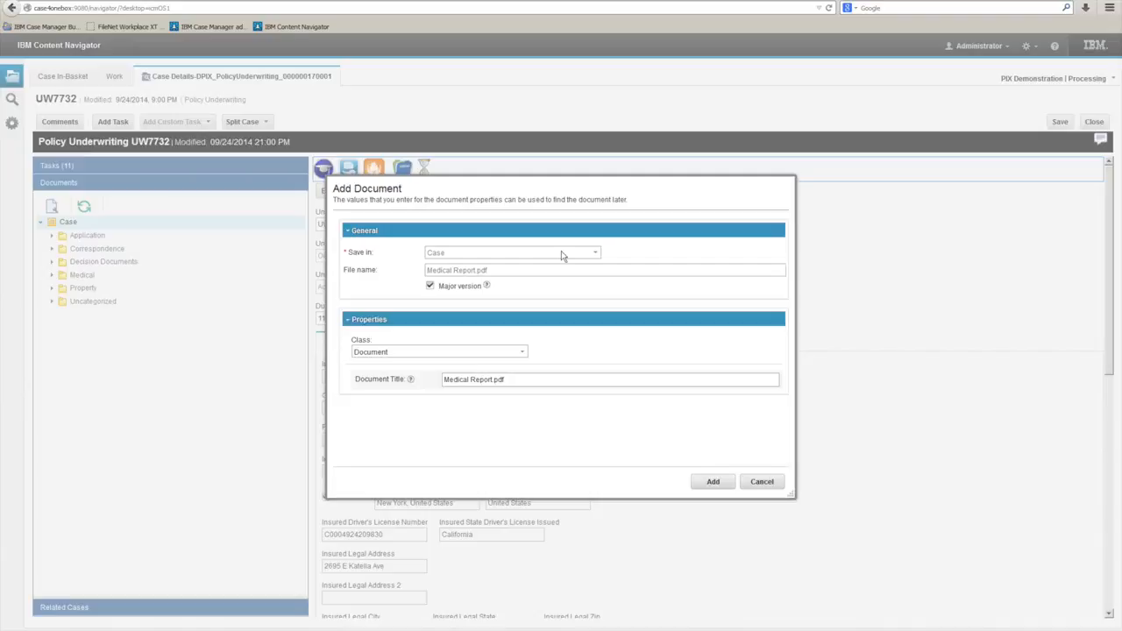
Add the document with class Underwriting Supporting Document, title "Medical Report" and document type "Medical - Reports"
{"action": "left_click", "coordinate": [466, 353]}
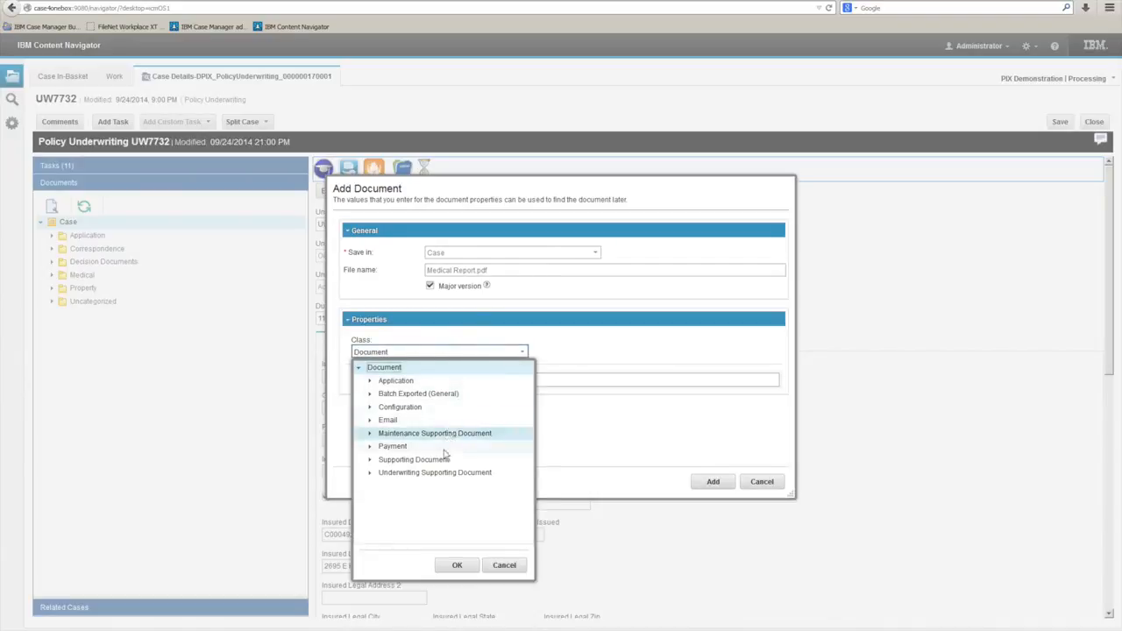
{"action": "left_click", "coordinate": [436, 476]}
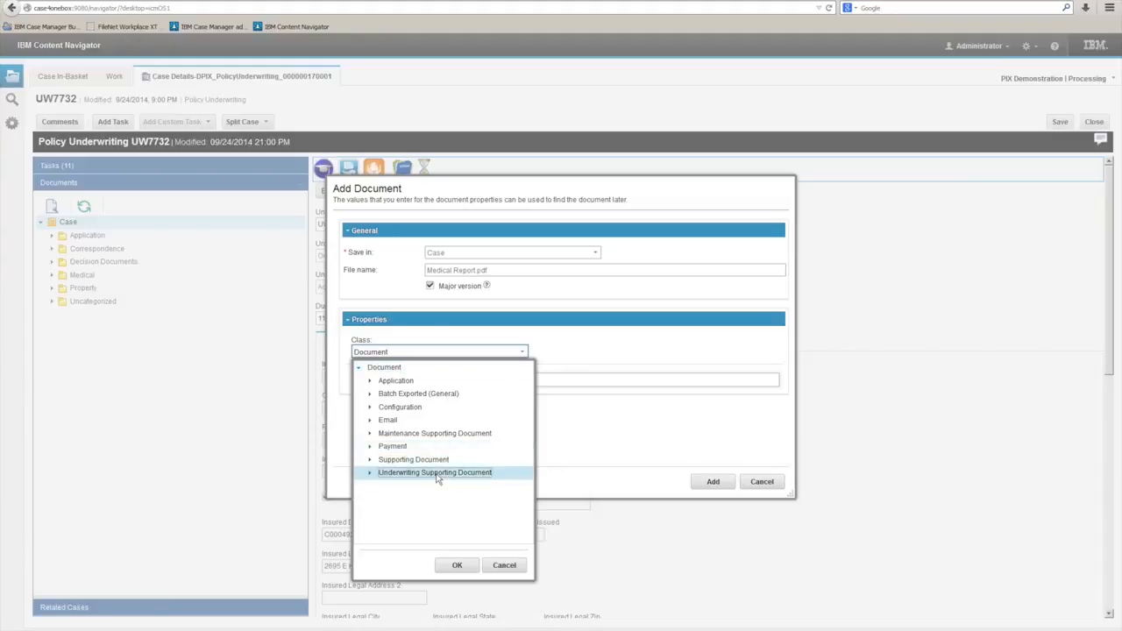
{"action": "left_click", "coordinate": [449, 565]}
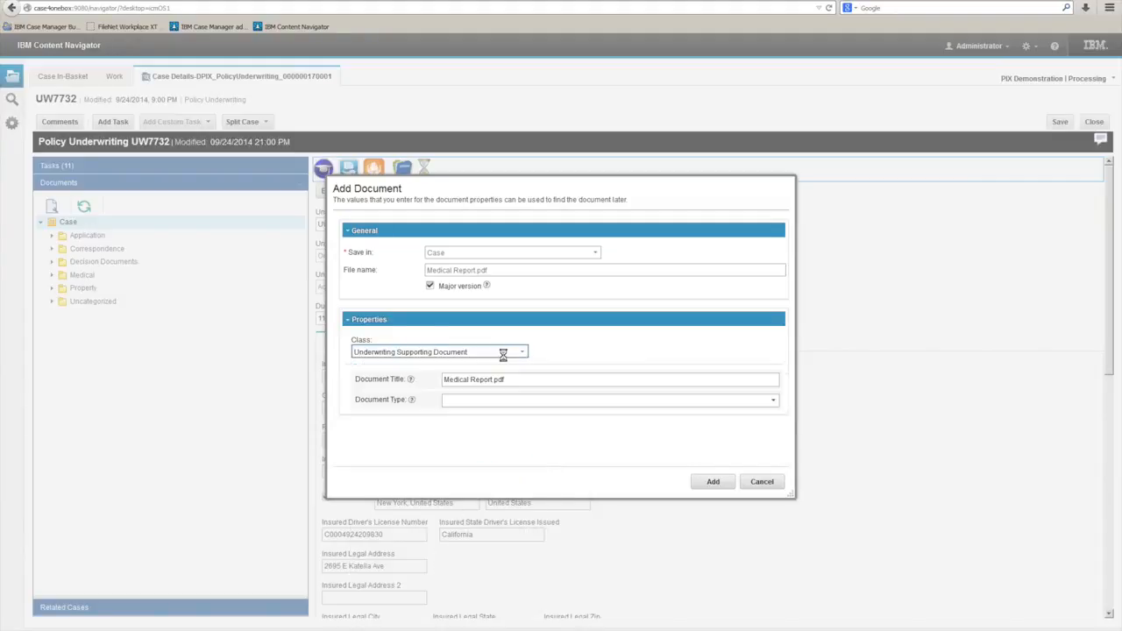
{"action": "left_click", "coordinate": [600, 382]}
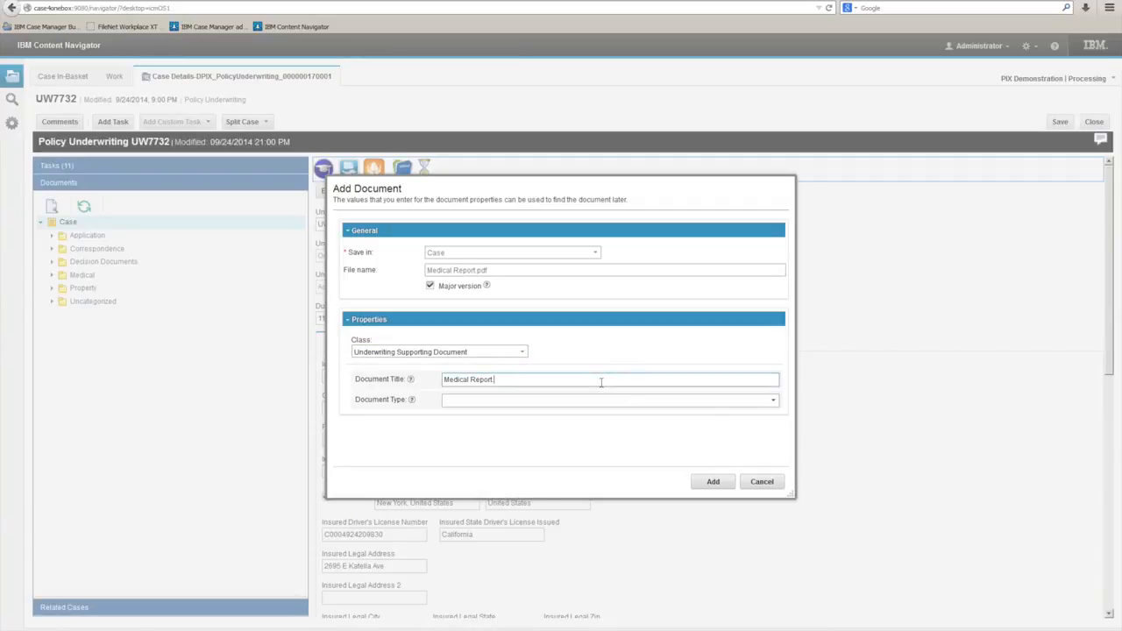
{"action": "left_click", "coordinate": [772, 403]}
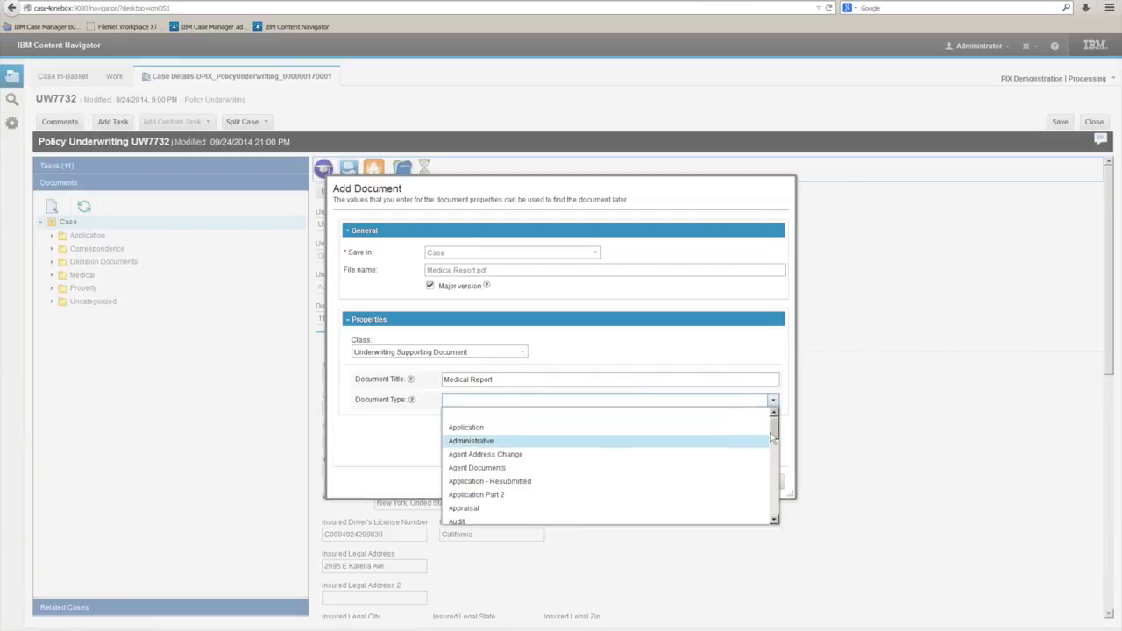
{"action": "left_click_drag", "start_coordinate": [773, 436], "coordinate": [772, 505]}
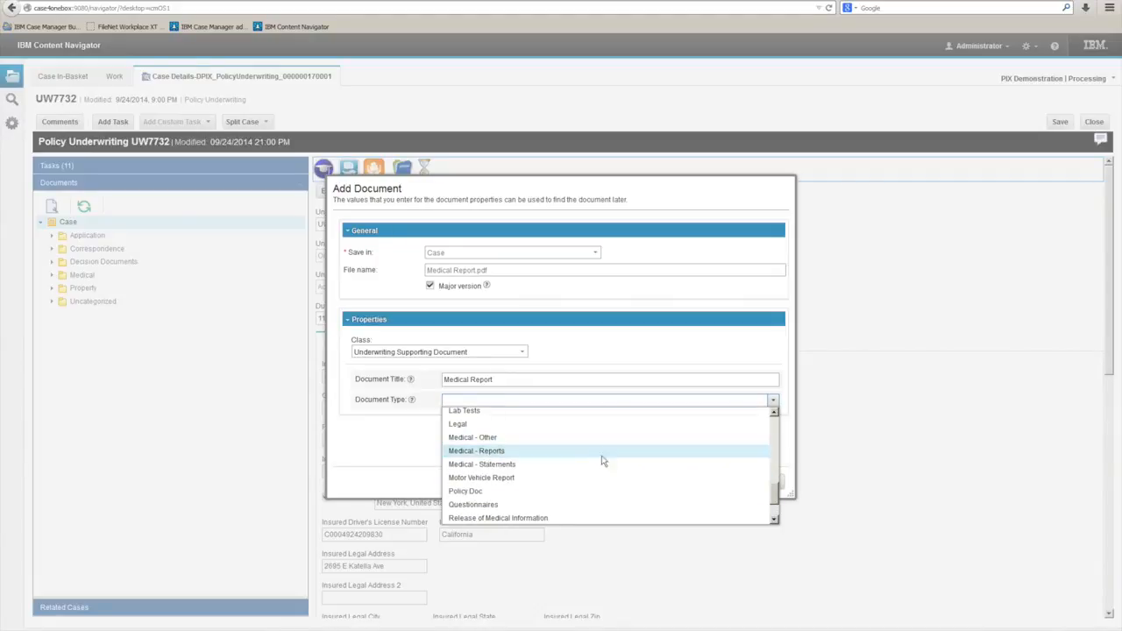
{"action": "left_click", "coordinate": [602, 460]}
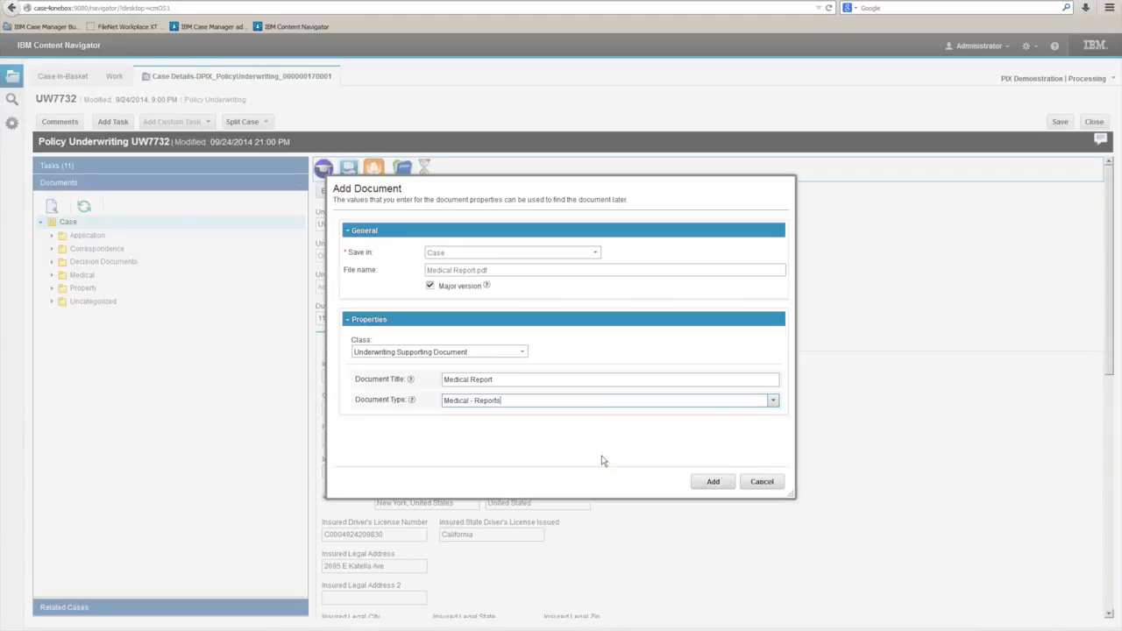
{"action": "left_click", "coordinate": [706, 485]}
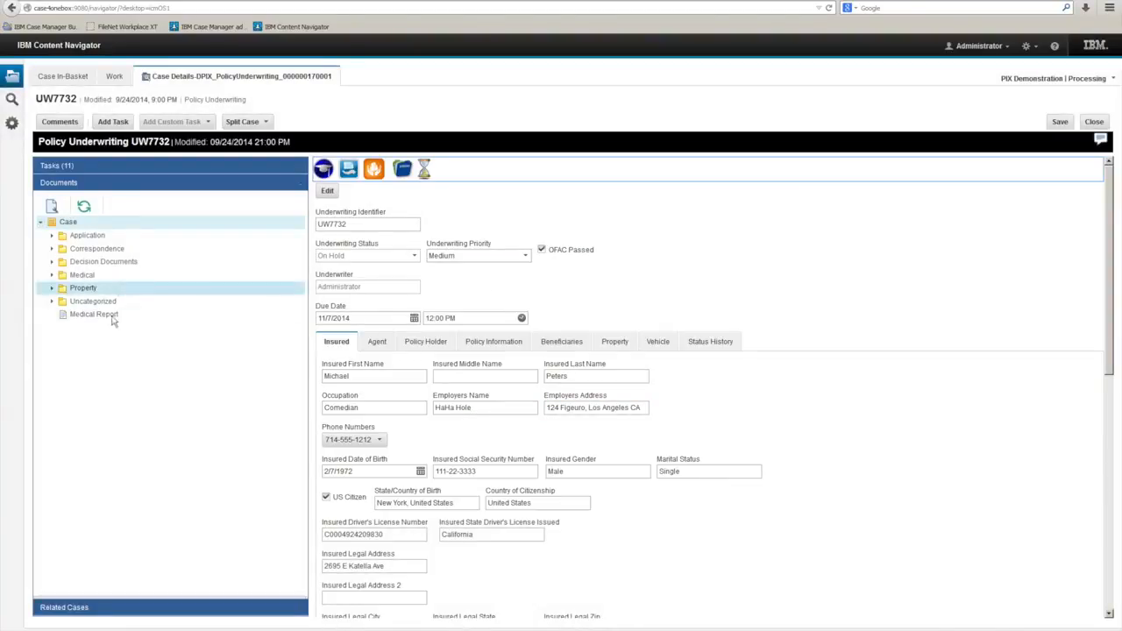
Refresh the case's task list until the document arrival task has been processed, and inspect the Medical Report - Arrived entry
{"action": "left_click", "coordinate": [152, 170]}
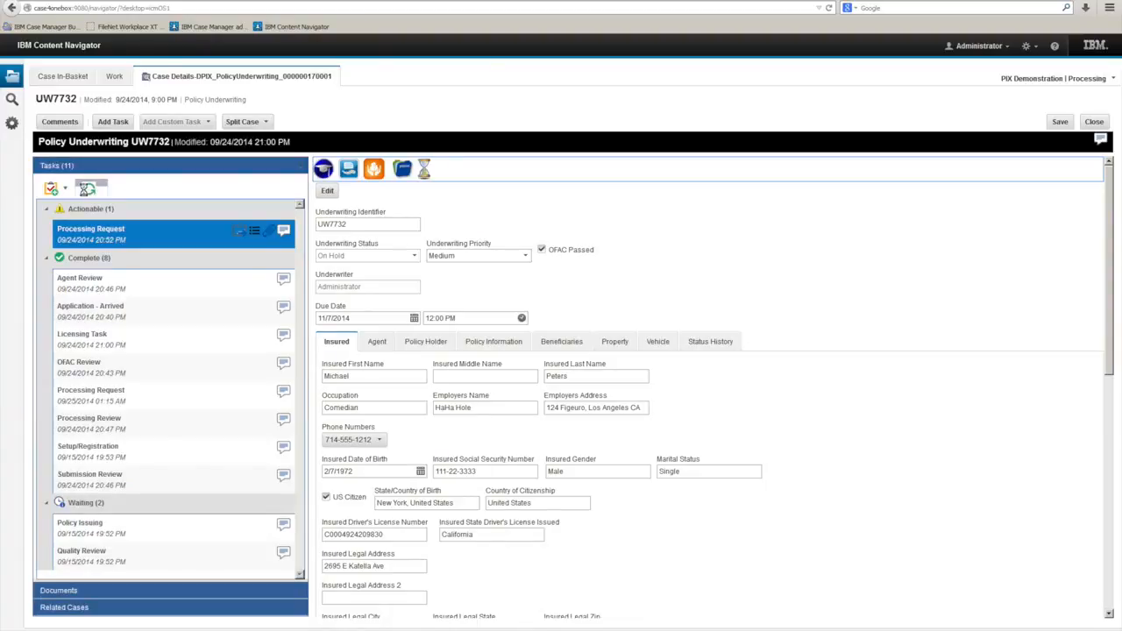
{"action": "left_click", "coordinate": [86, 190]}
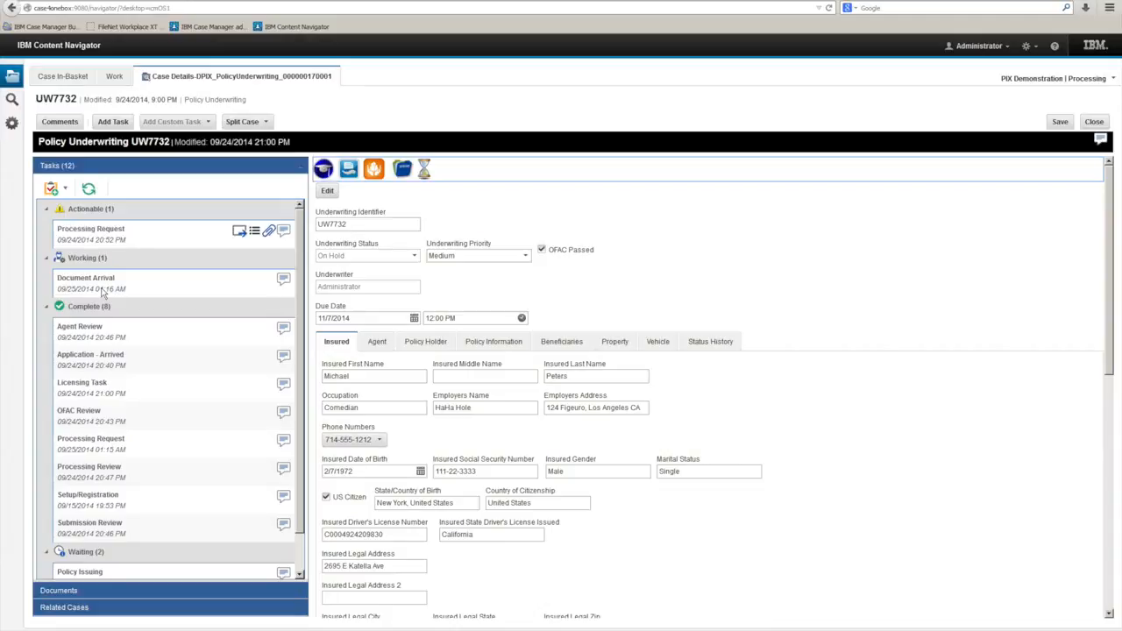
{"action": "left_click", "coordinate": [90, 189]}
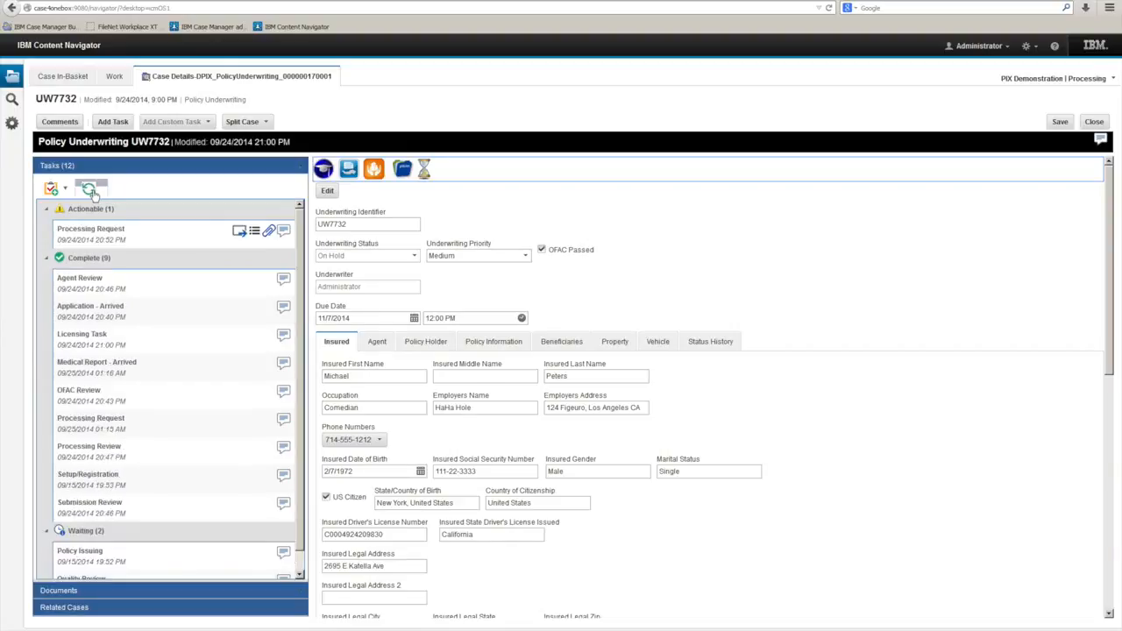
{"action": "left_click", "coordinate": [105, 368]}
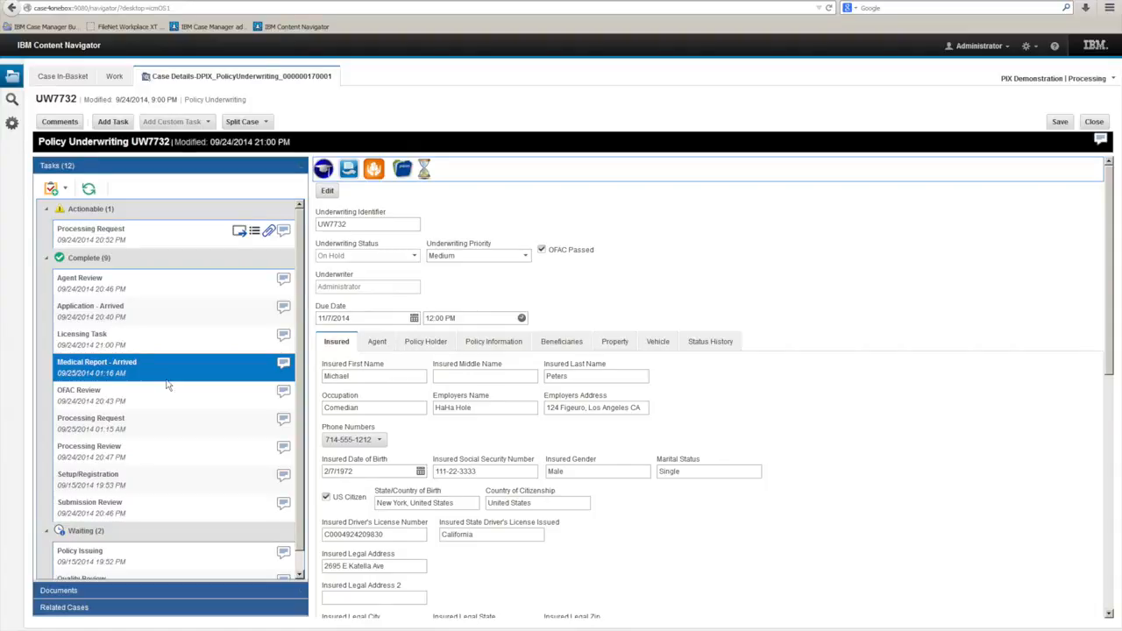
Dispatch the remaining Processing Request as Complete, refresh the tasks, and save and close the case
{"action": "left_click", "coordinate": [240, 232]}
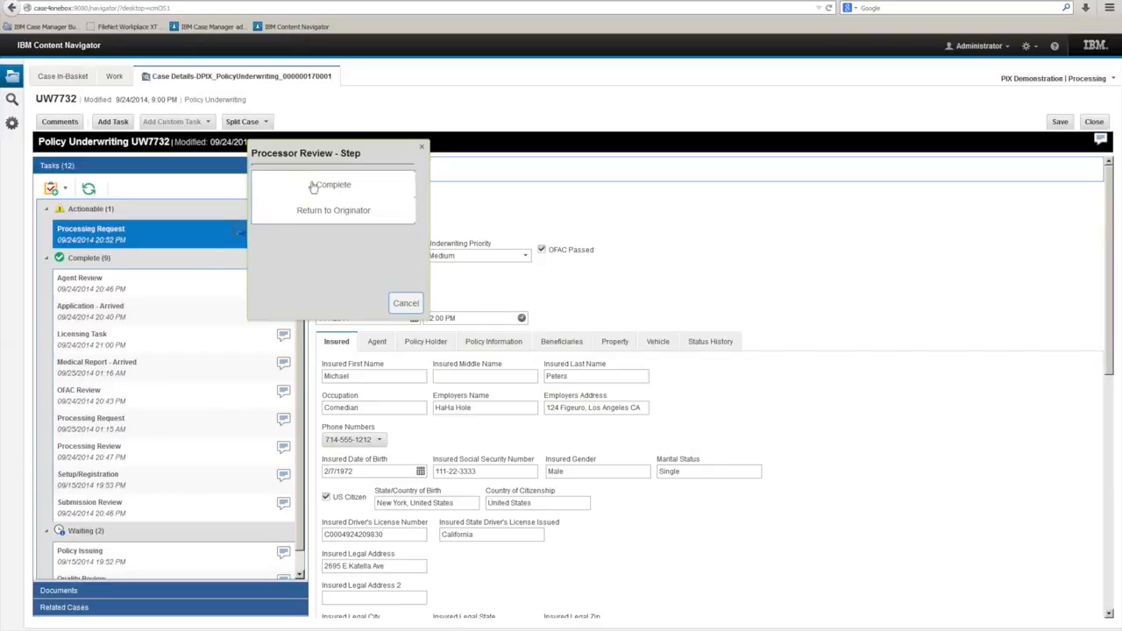
{"action": "left_click", "coordinate": [314, 186]}
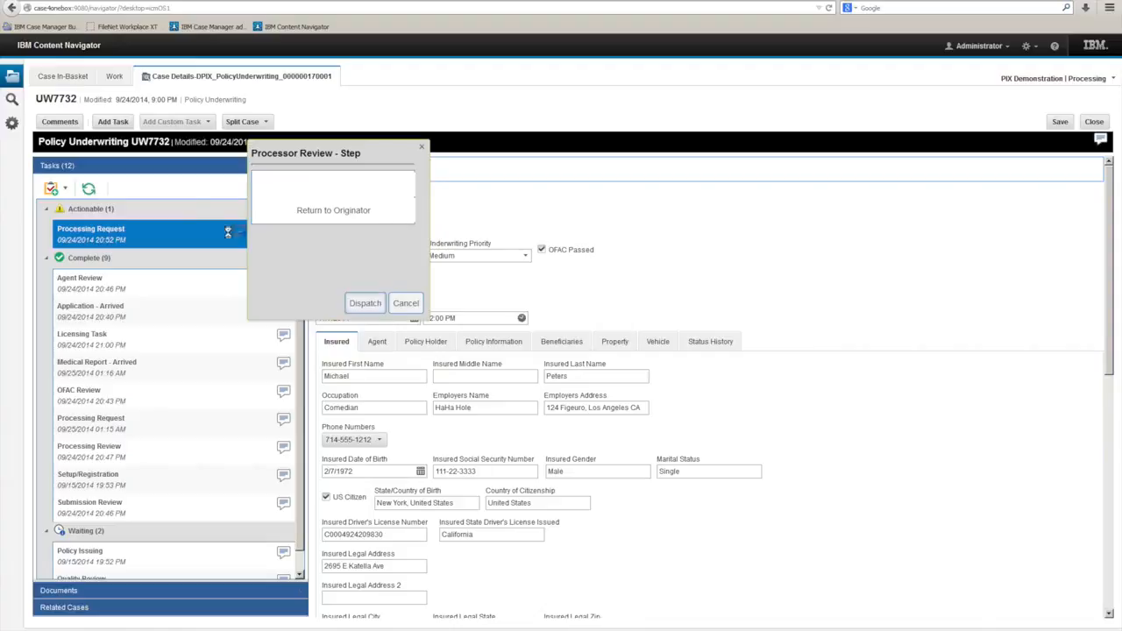
{"action": "left_click", "coordinate": [88, 188]}
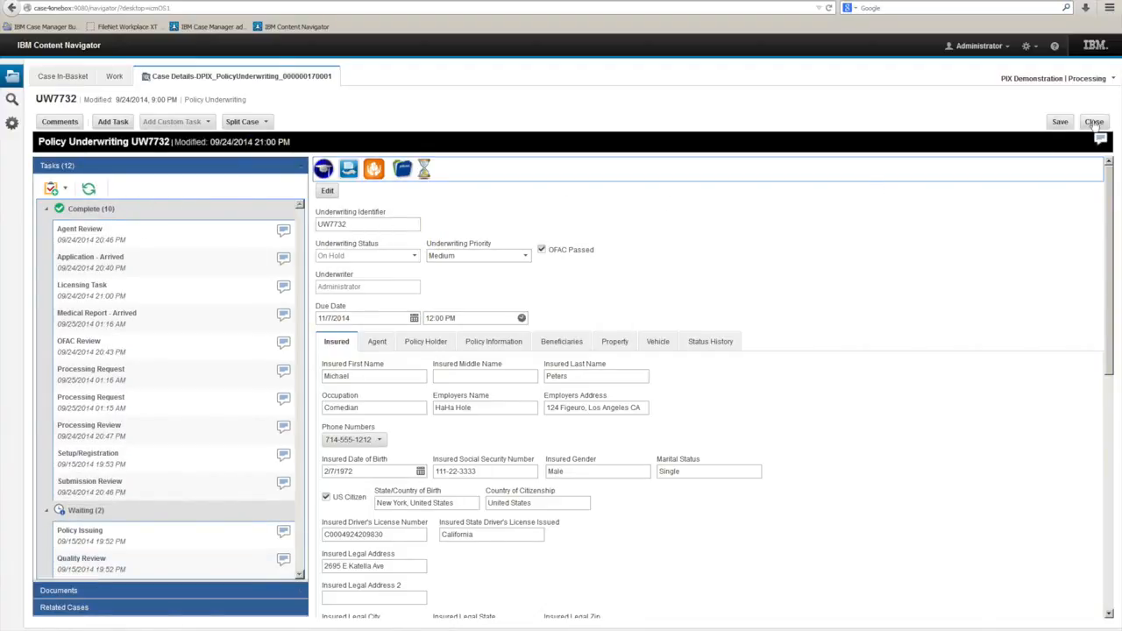
{"action": "left_click", "coordinate": [1061, 122]}
{"action": "left_click", "coordinate": [1093, 122]}
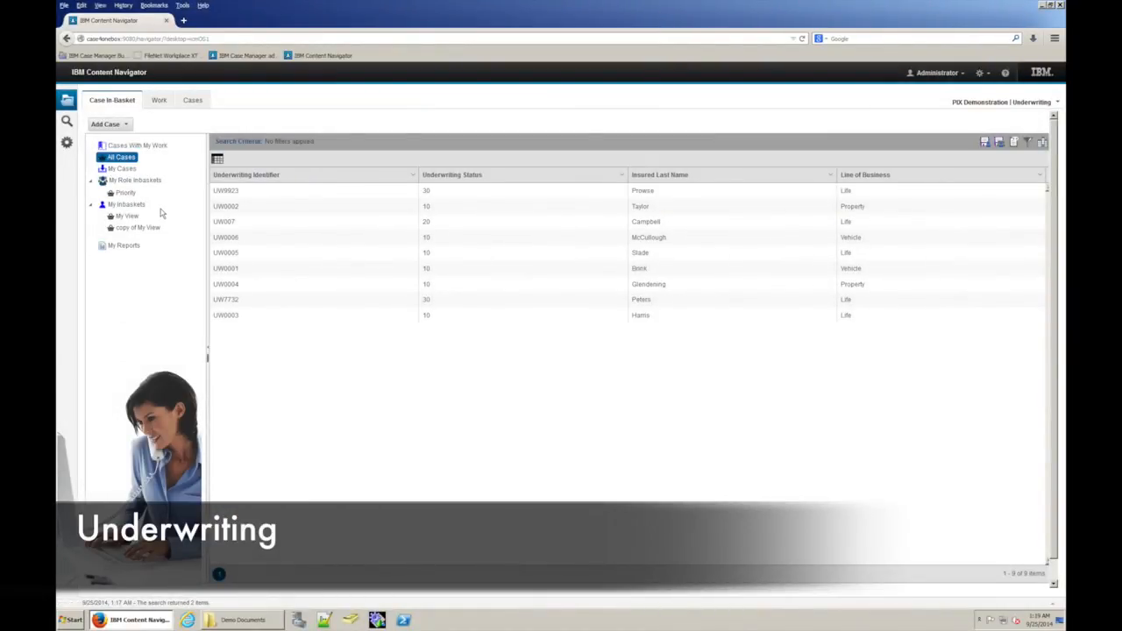
Open case UW7732 from My Cases and review its task list, agent details and policy holder details
{"action": "left_click", "coordinate": [117, 169]}
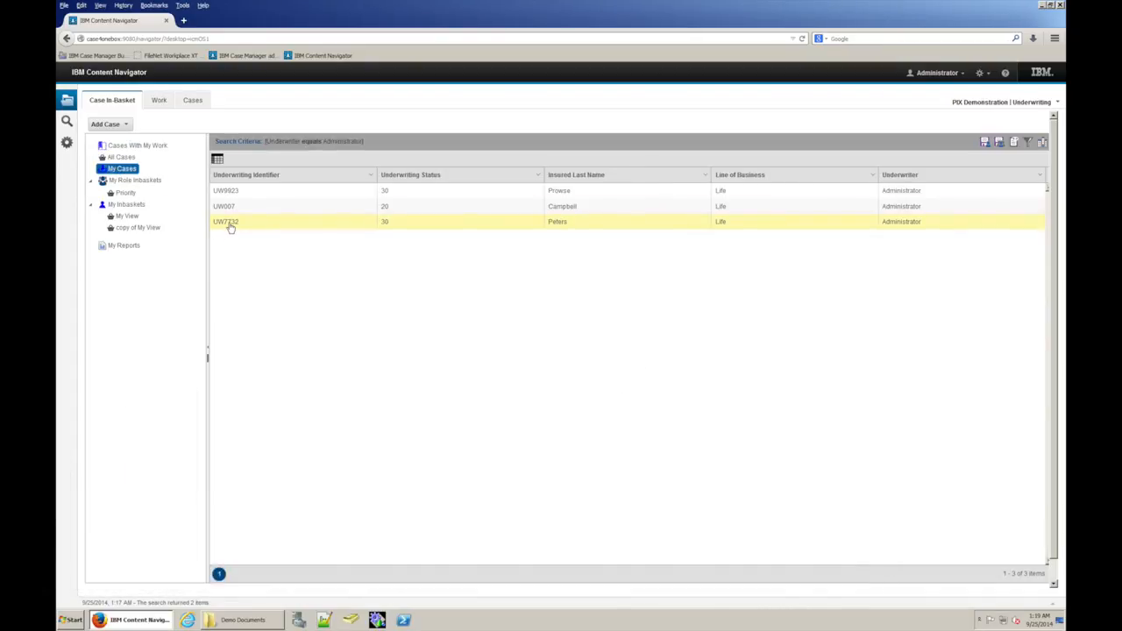
{"action": "double_click", "coordinate": [228, 223]}
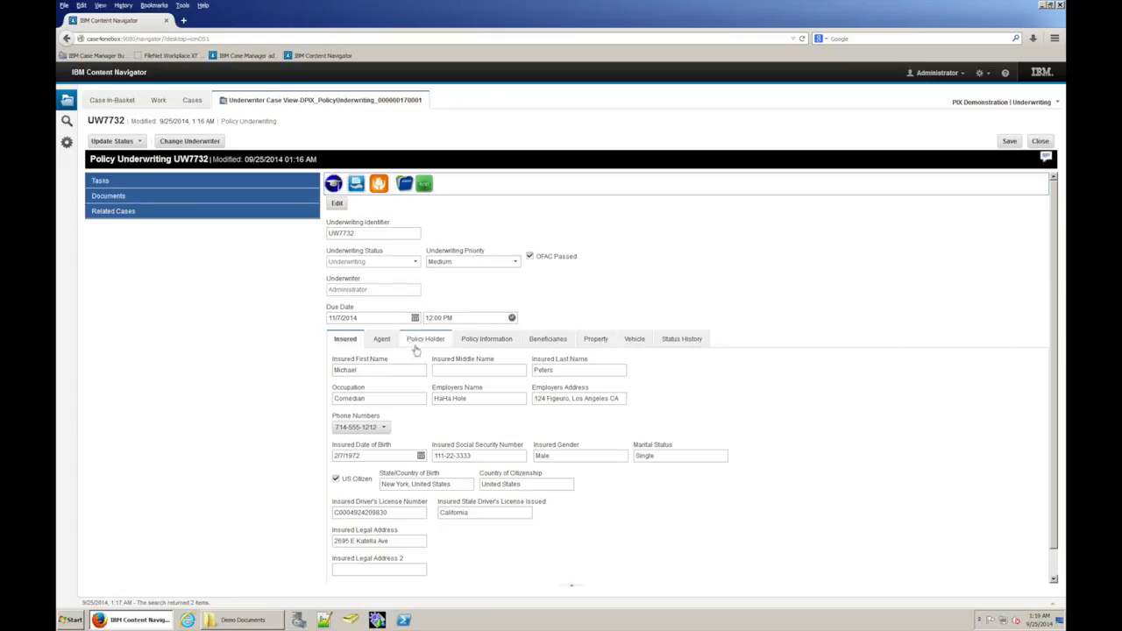
{"action": "left_click", "coordinate": [278, 185]}
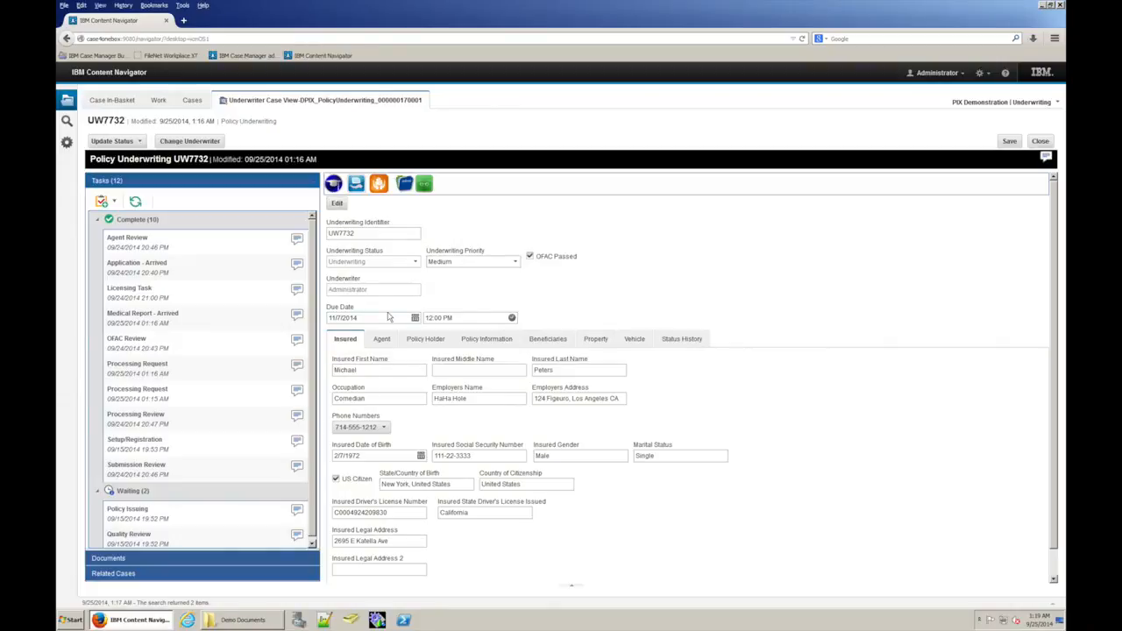
{"action": "left_click", "coordinate": [383, 340]}
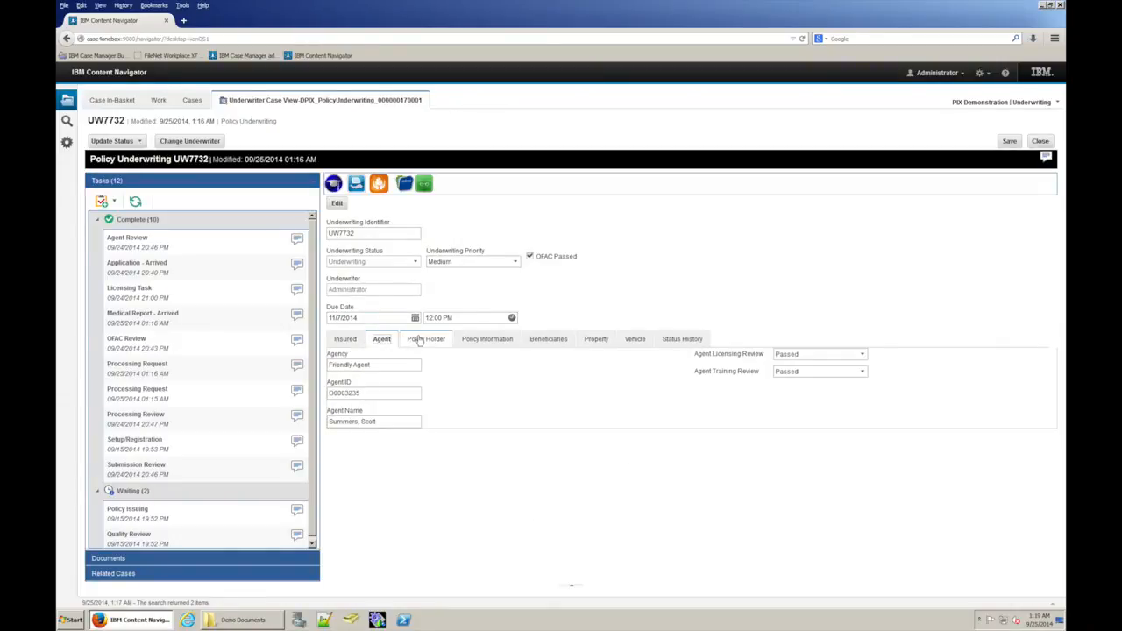
{"action": "left_click", "coordinate": [419, 340]}
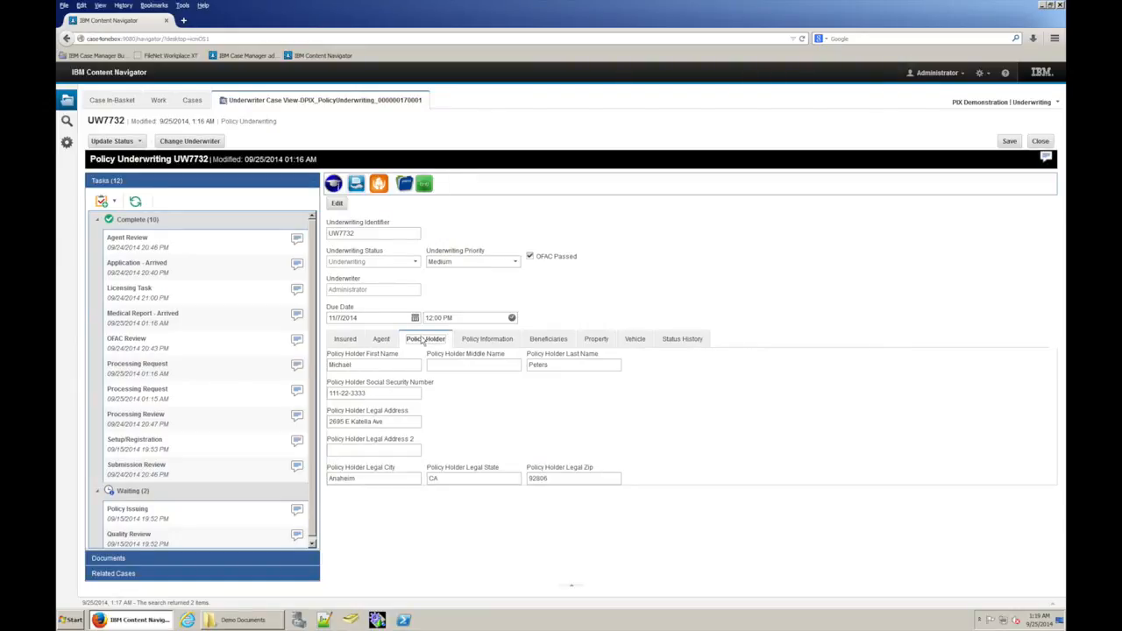
Mark Medical Information Required in the case's policy information
{"action": "left_click", "coordinate": [472, 340]}
{"action": "scroll", "coordinate": [394, 518], "scroll_direction": "down", "scroll_amount": 1}
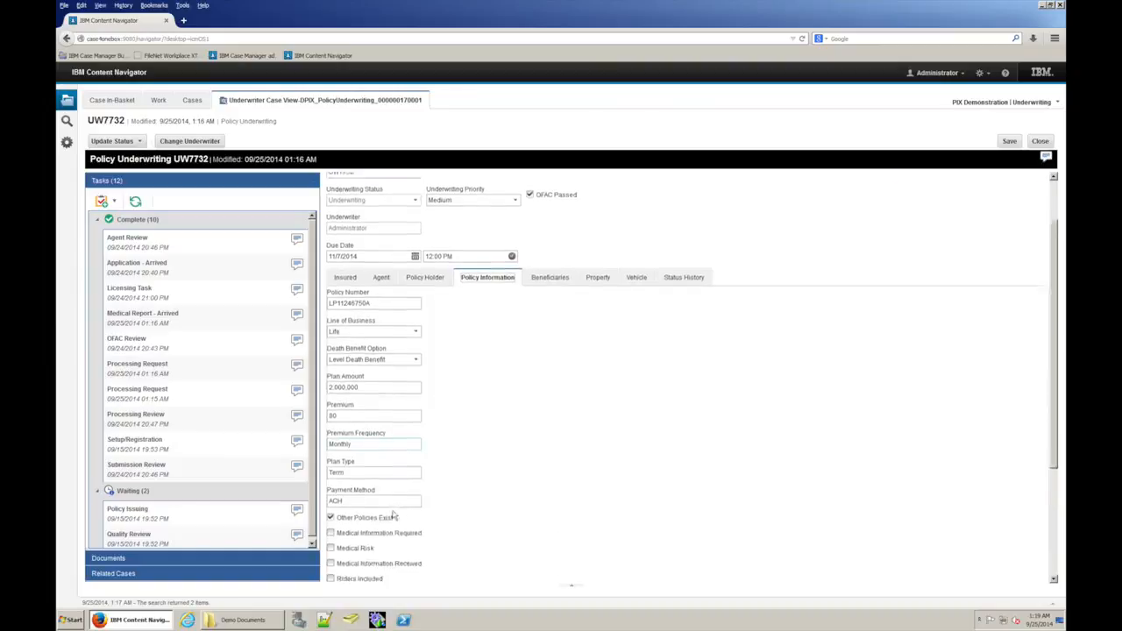
{"action": "scroll", "coordinate": [394, 517], "scroll_direction": "down", "scroll_amount": 1}
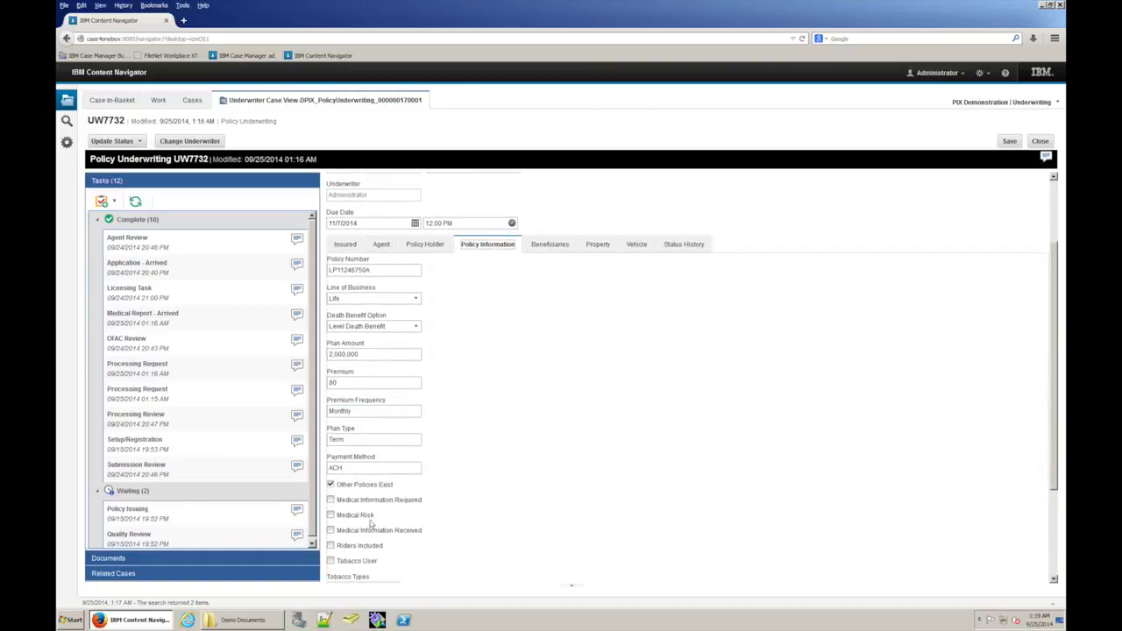
{"action": "left_click", "coordinate": [331, 500]}
Open the Medical Report from the case's Medical document folder, read through into its second page and close the viewer
{"action": "left_click", "coordinate": [258, 558]}
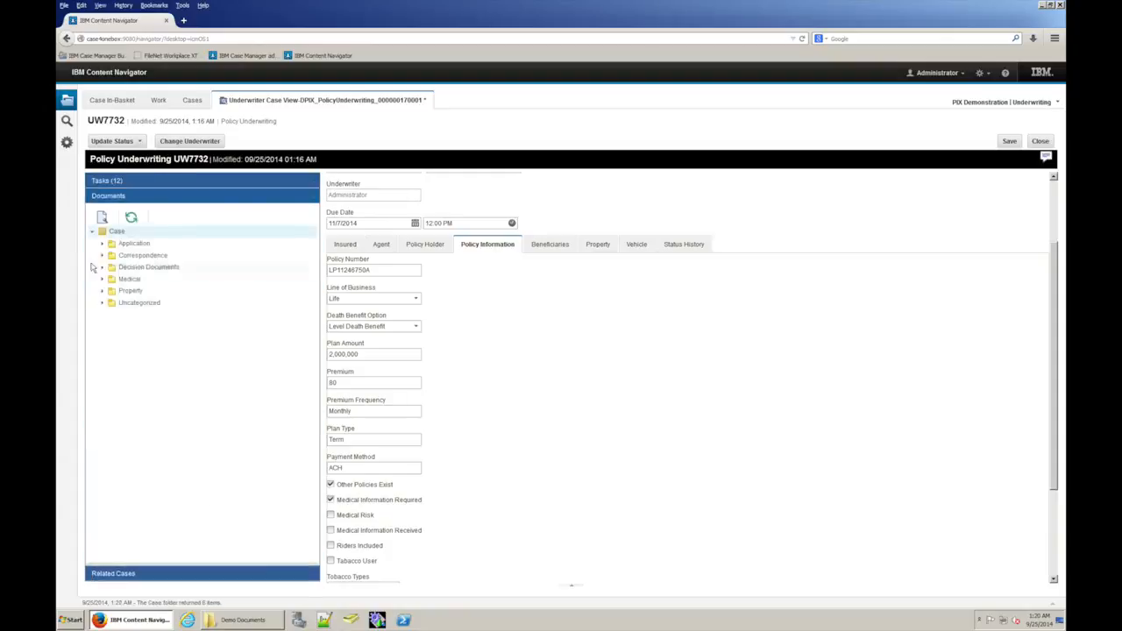
{"action": "left_click", "coordinate": [103, 303]}
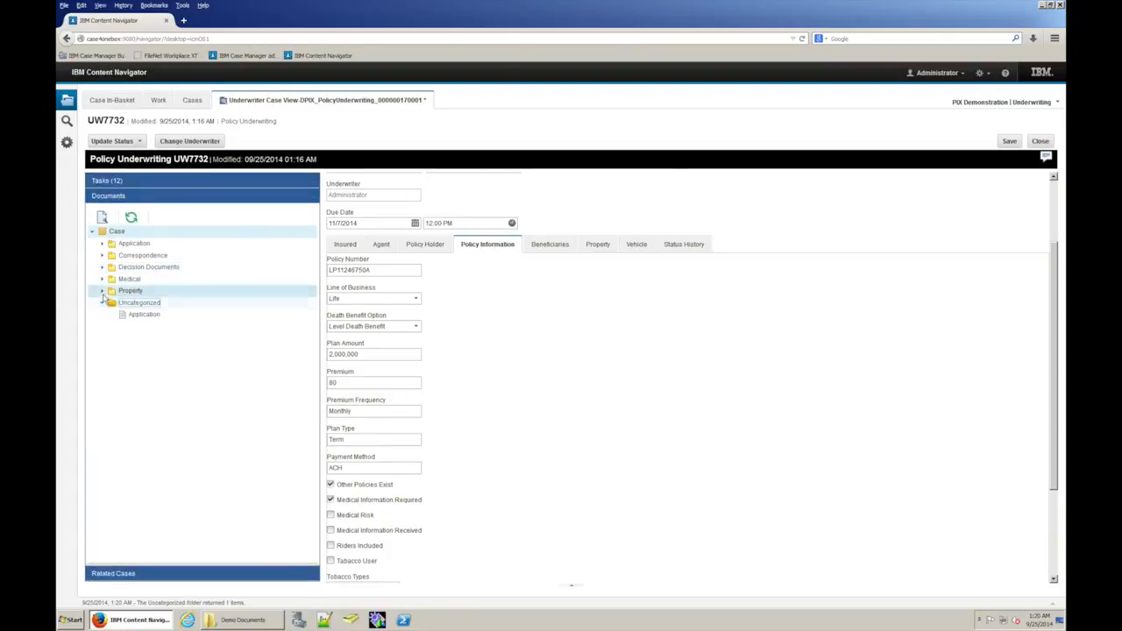
{"action": "left_click", "coordinate": [103, 277]}
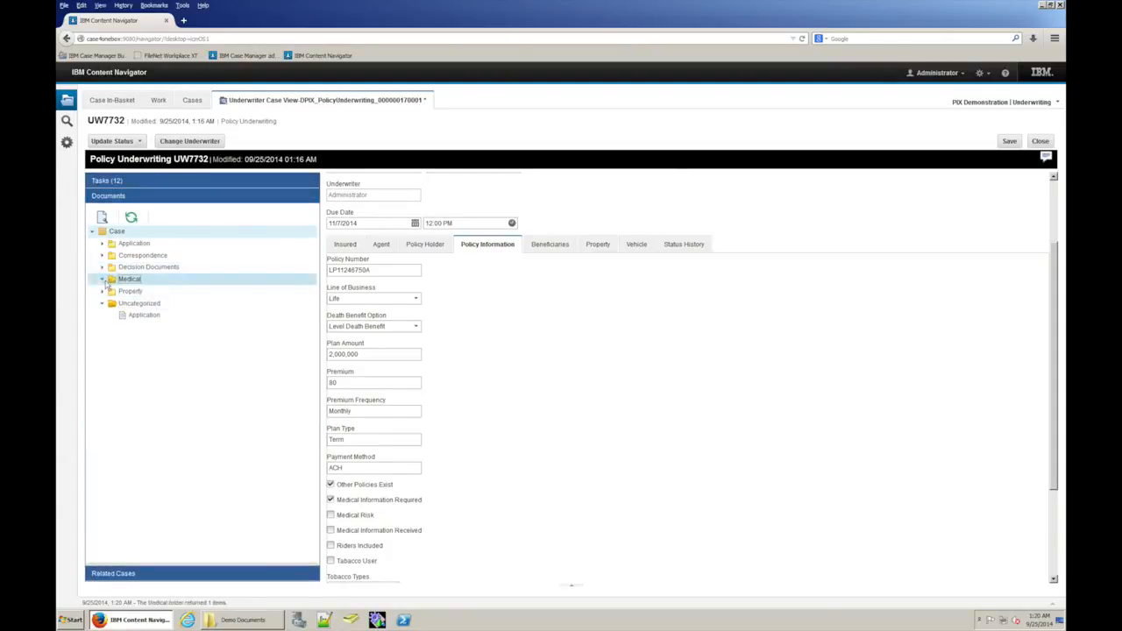
{"action": "double_click", "coordinate": [136, 291]}
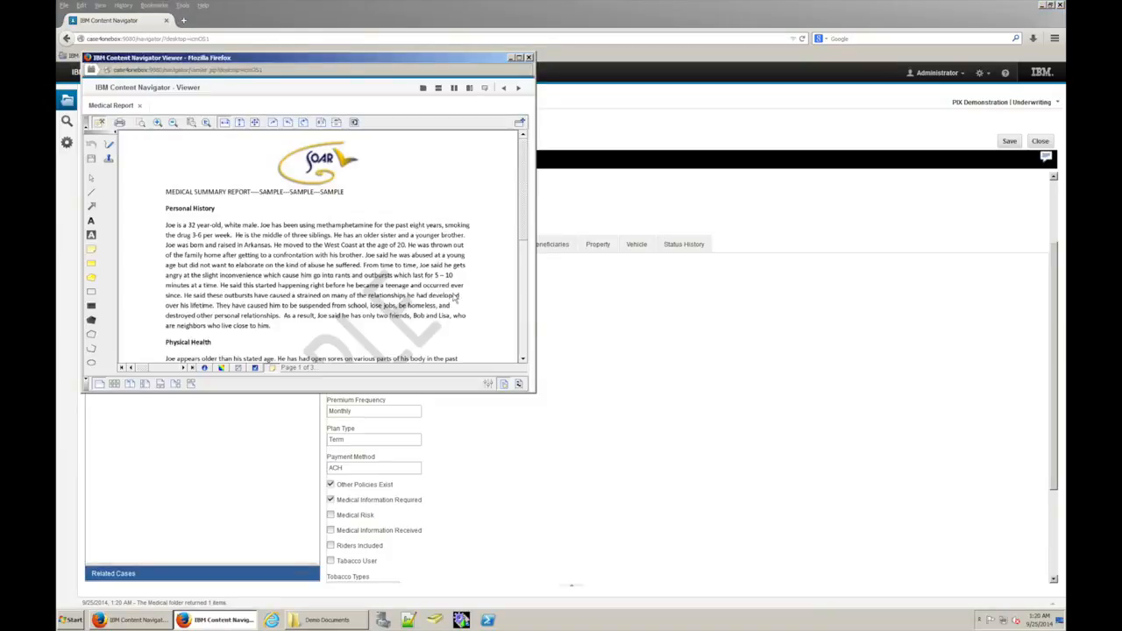
{"action": "scroll", "coordinate": [418, 254], "scroll_direction": "down", "scroll_amount": 5}
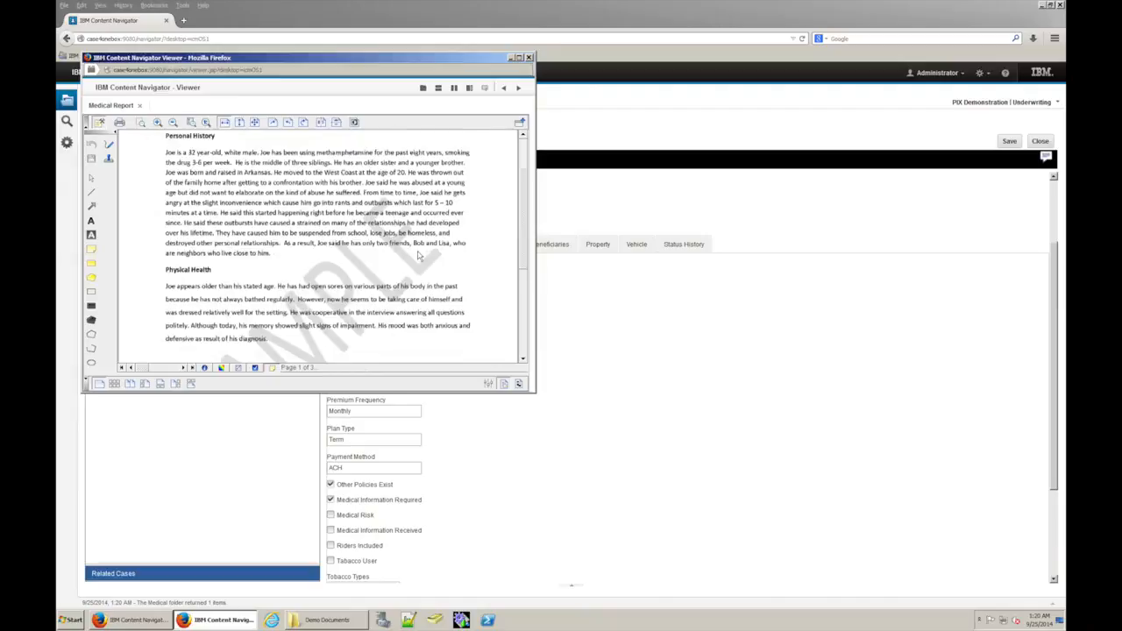
{"action": "scroll", "coordinate": [418, 254], "scroll_direction": "down", "scroll_amount": 2}
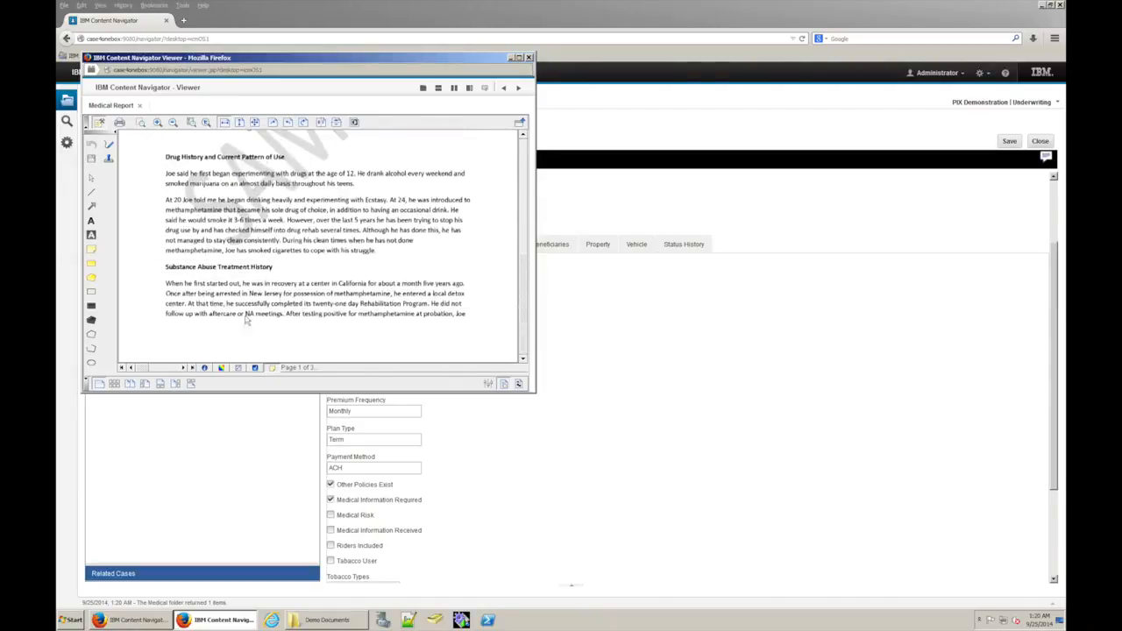
{"action": "left_click", "coordinate": [189, 369]}
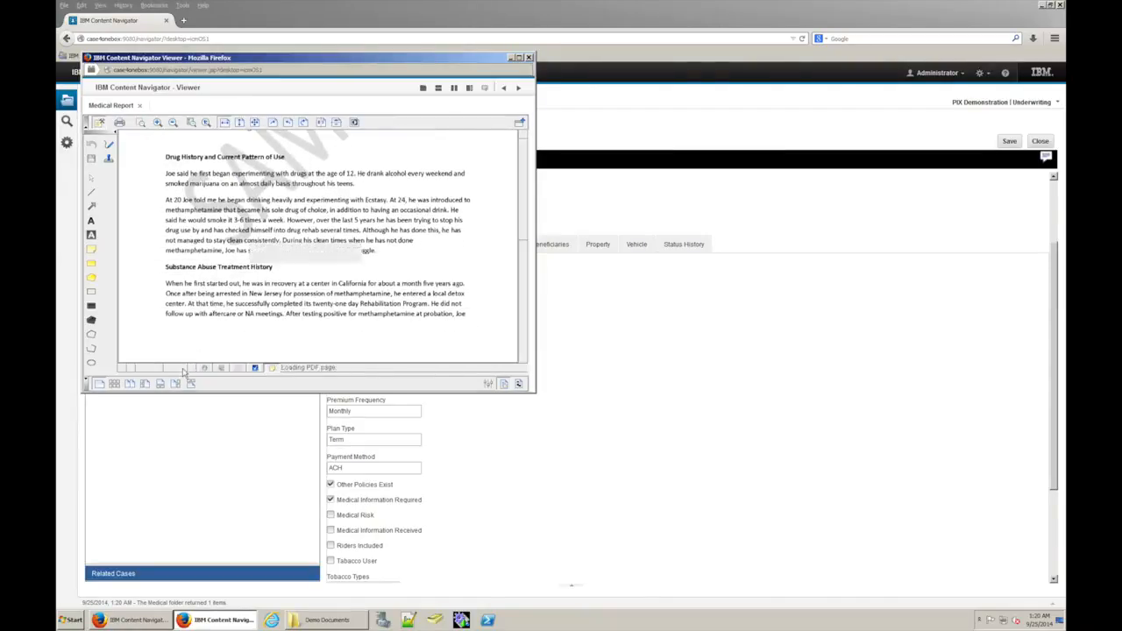
{"action": "scroll", "coordinate": [227, 265], "scroll_direction": "down", "scroll_amount": 3}
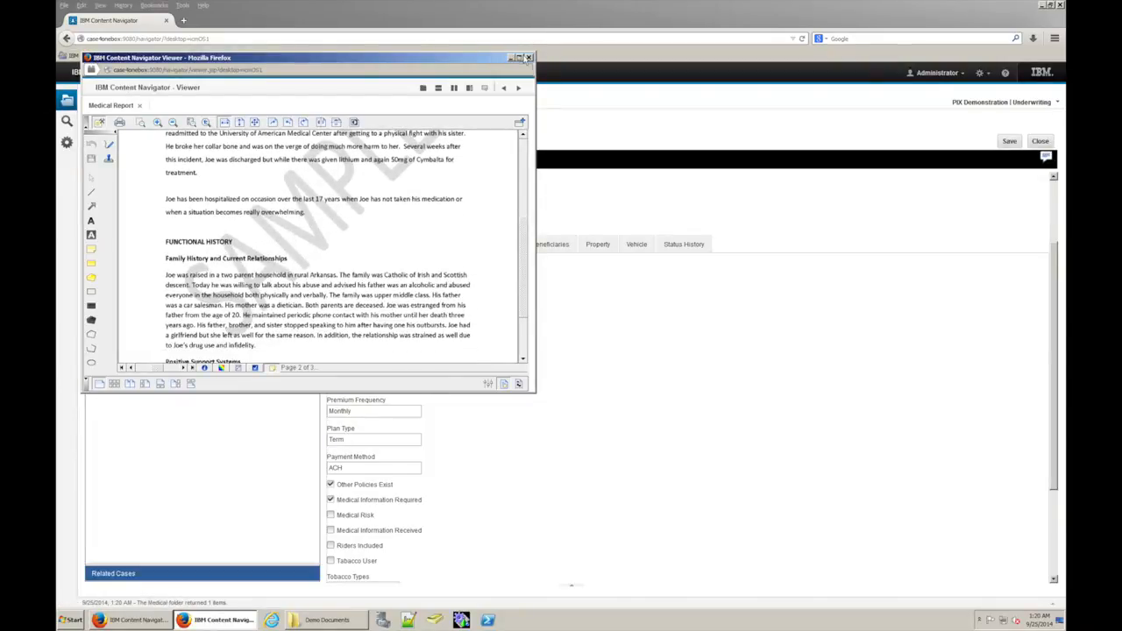
{"action": "left_click", "coordinate": [527, 57]}
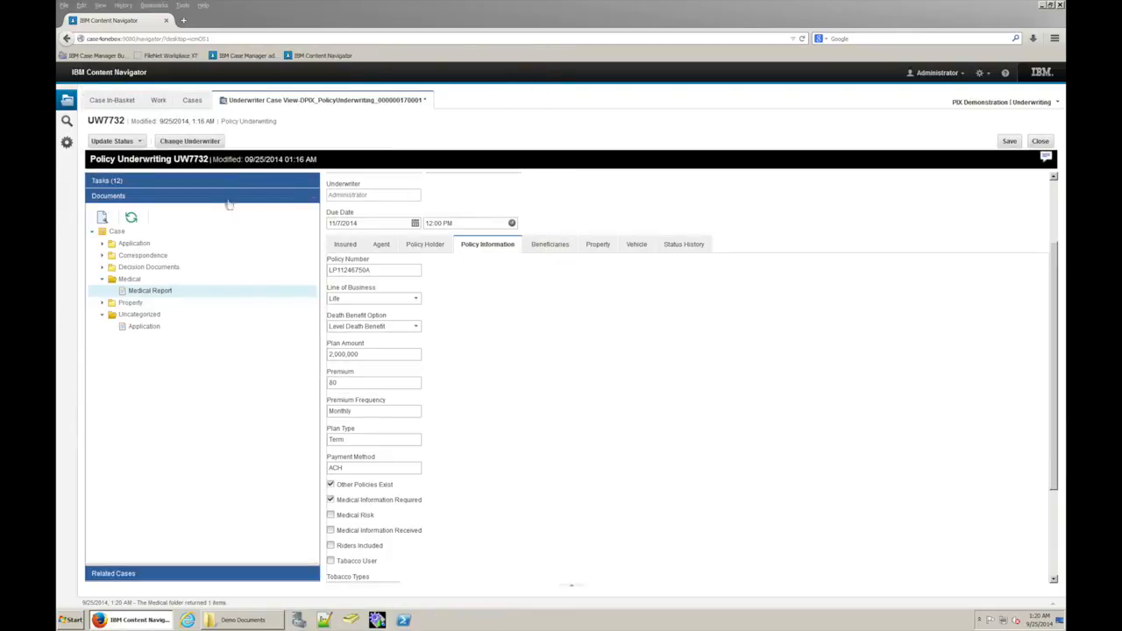
Show the case's tasks and enlarged history timeline, expanding Submission Review with its OFAC and Agent Reviews, and Application - Arrived
{"action": "left_click", "coordinate": [233, 182]}
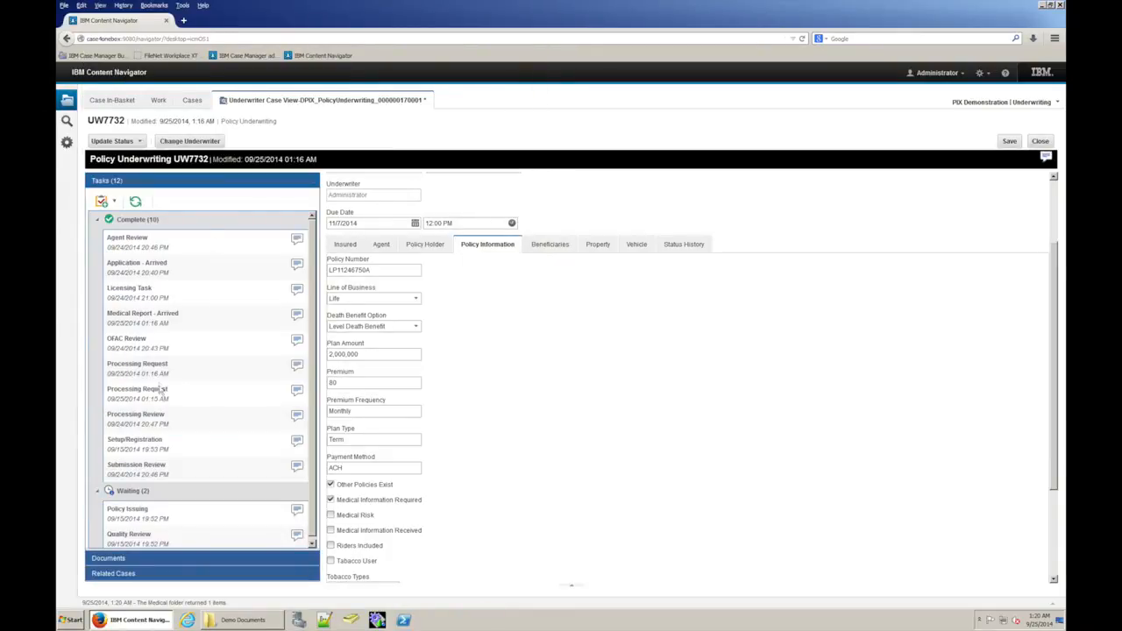
{"action": "left_click", "coordinate": [570, 587]}
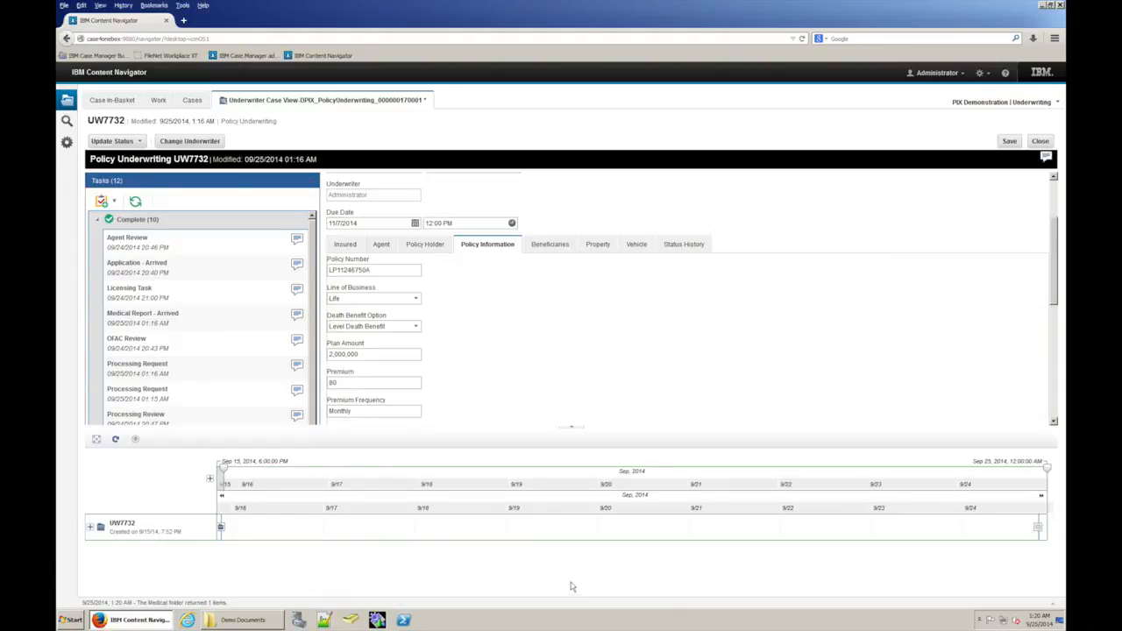
{"action": "left_click", "coordinate": [89, 530]}
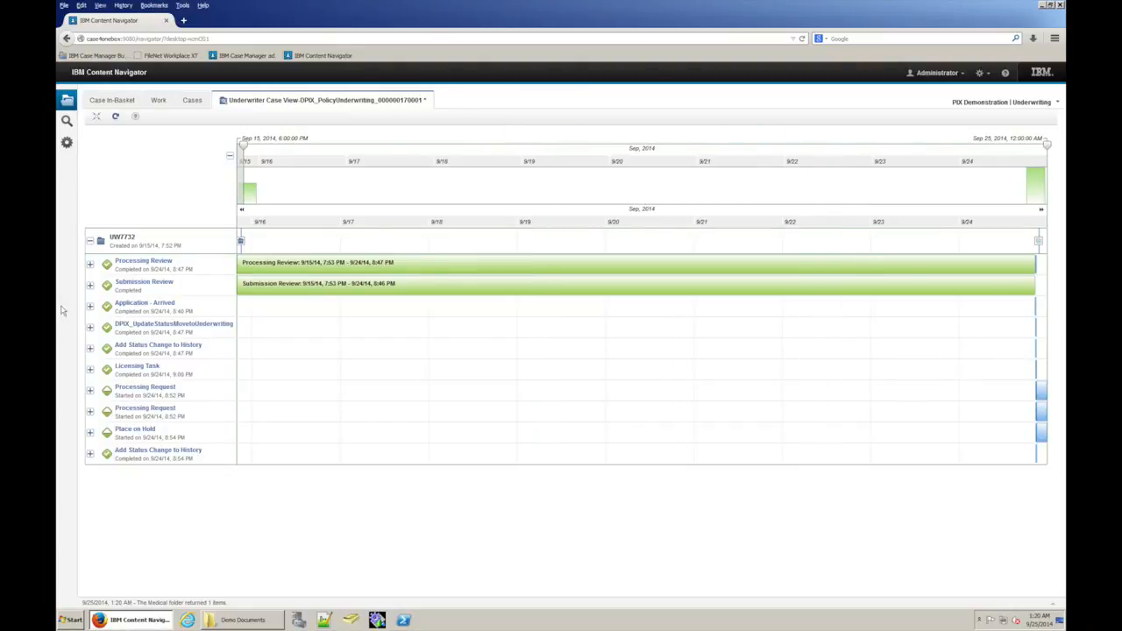
{"action": "left_click", "coordinate": [91, 289]}
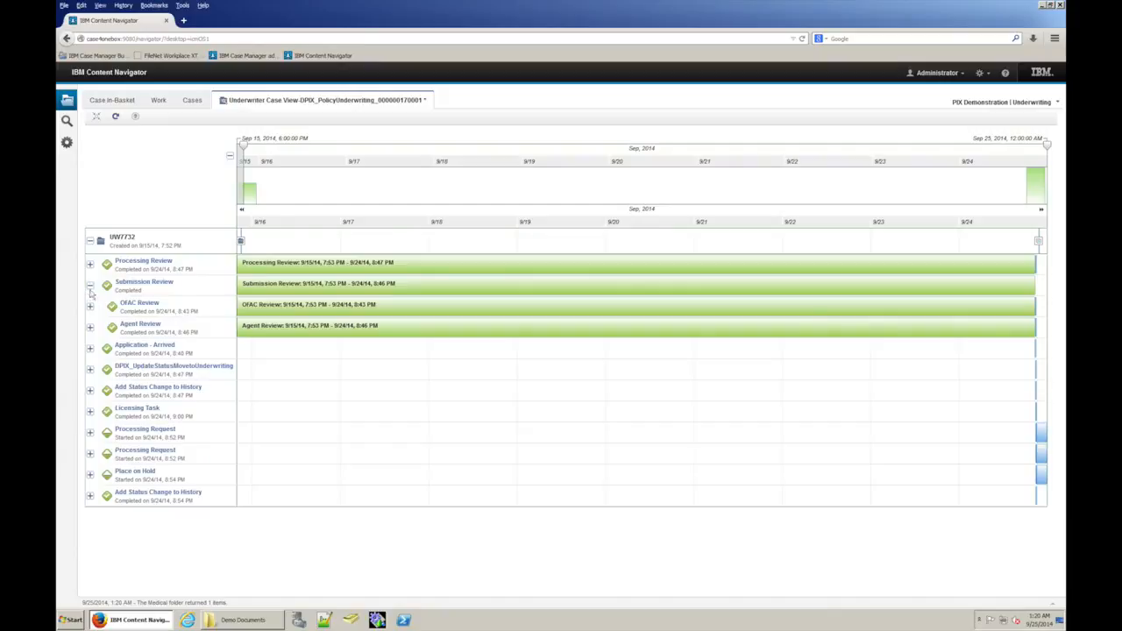
{"action": "left_click", "coordinate": [91, 307]}
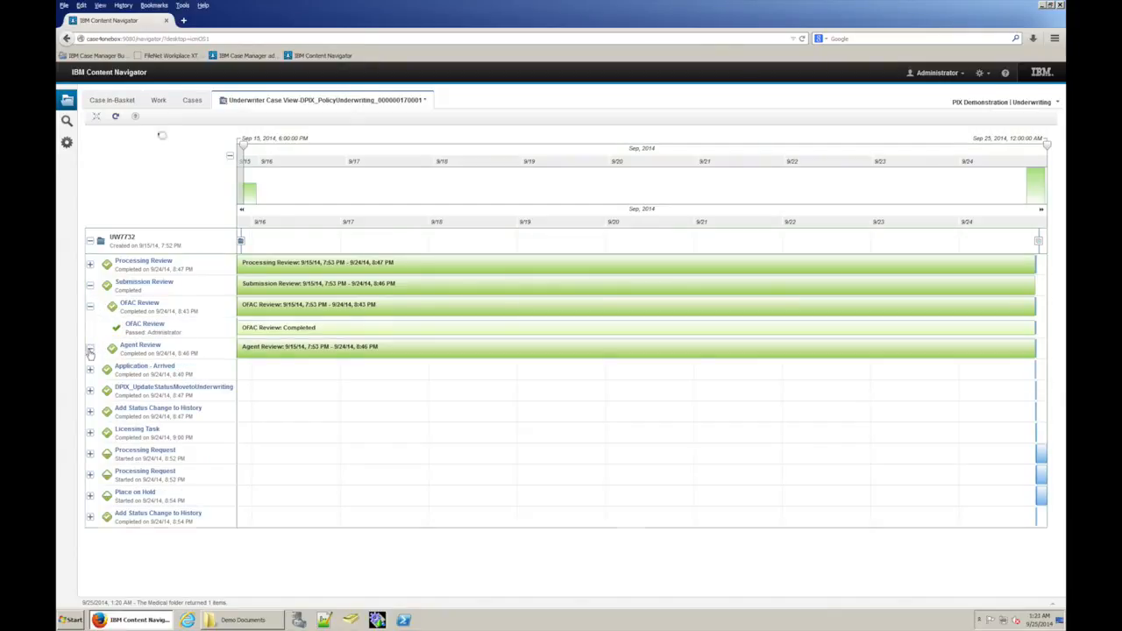
{"action": "left_click", "coordinate": [90, 348]}
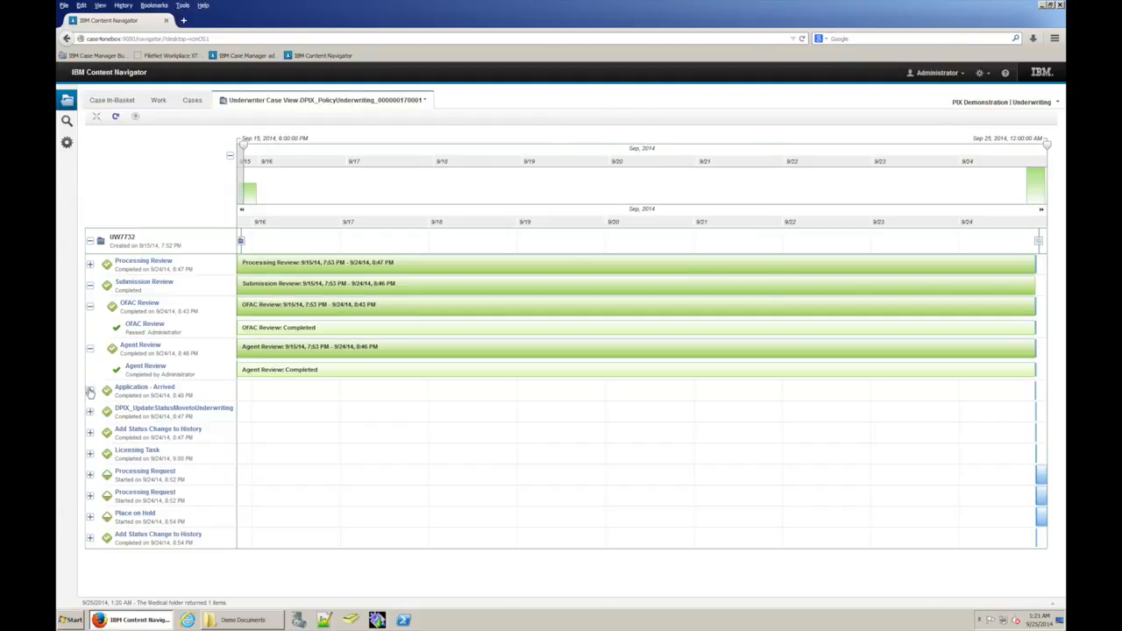
{"action": "left_click", "coordinate": [89, 390]}
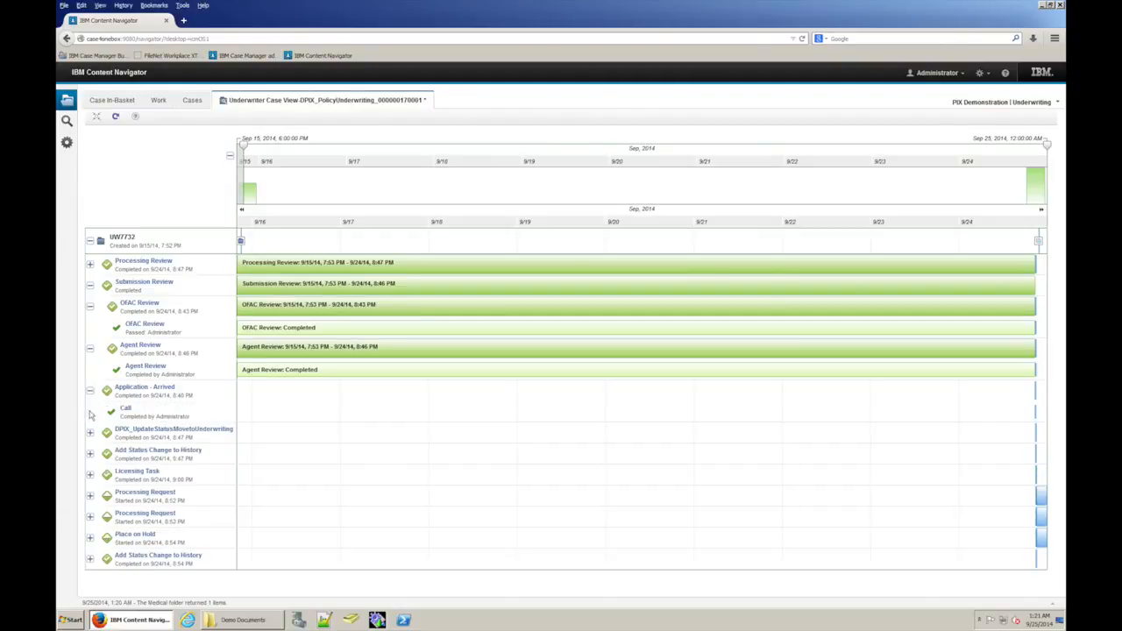
Expand both Processing Requests, Place on Hold and the last status change in the timeline, inspecting the first request's Processor Review details
{"action": "left_click", "coordinate": [90, 496]}
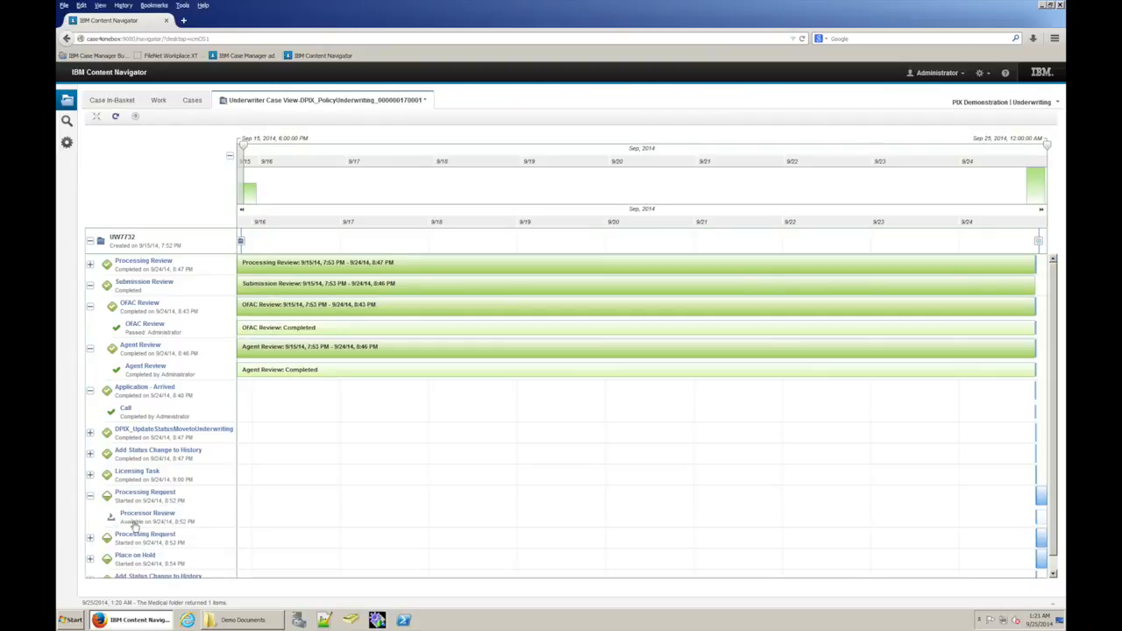
{"action": "mouse_move", "coordinate": [136, 525]}
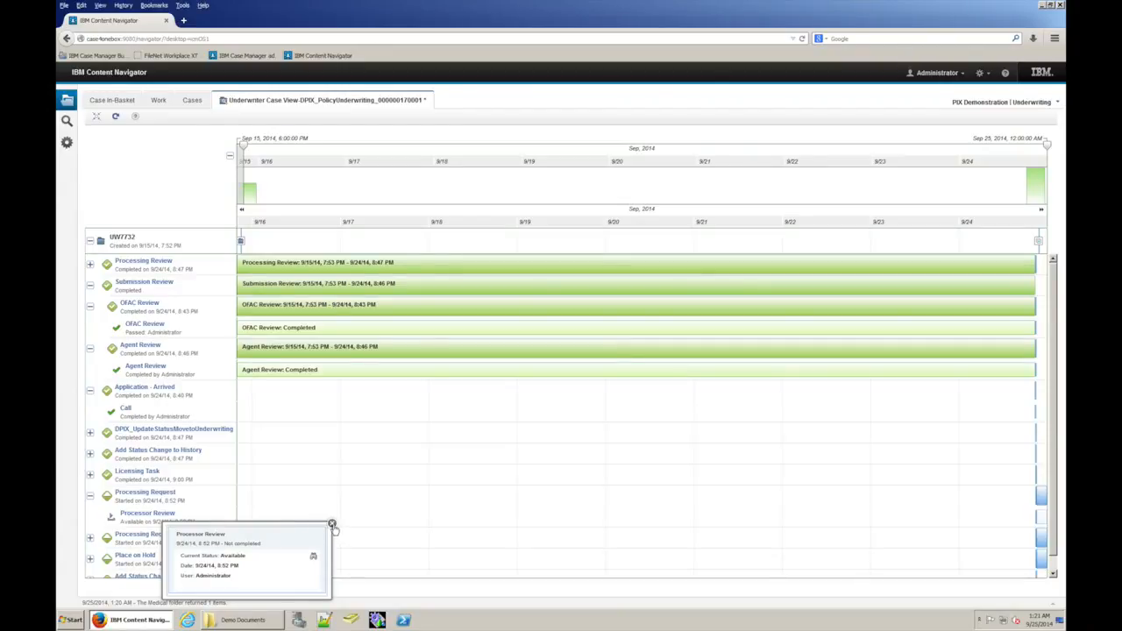
{"action": "left_click", "coordinate": [332, 526]}
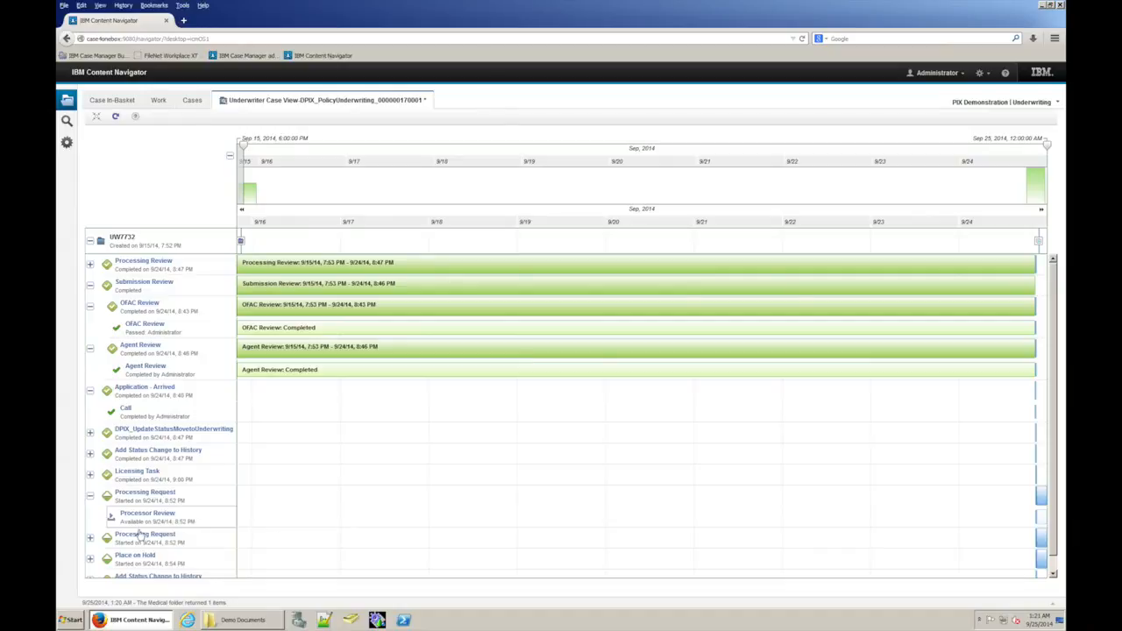
{"action": "left_click", "coordinate": [90, 538]}
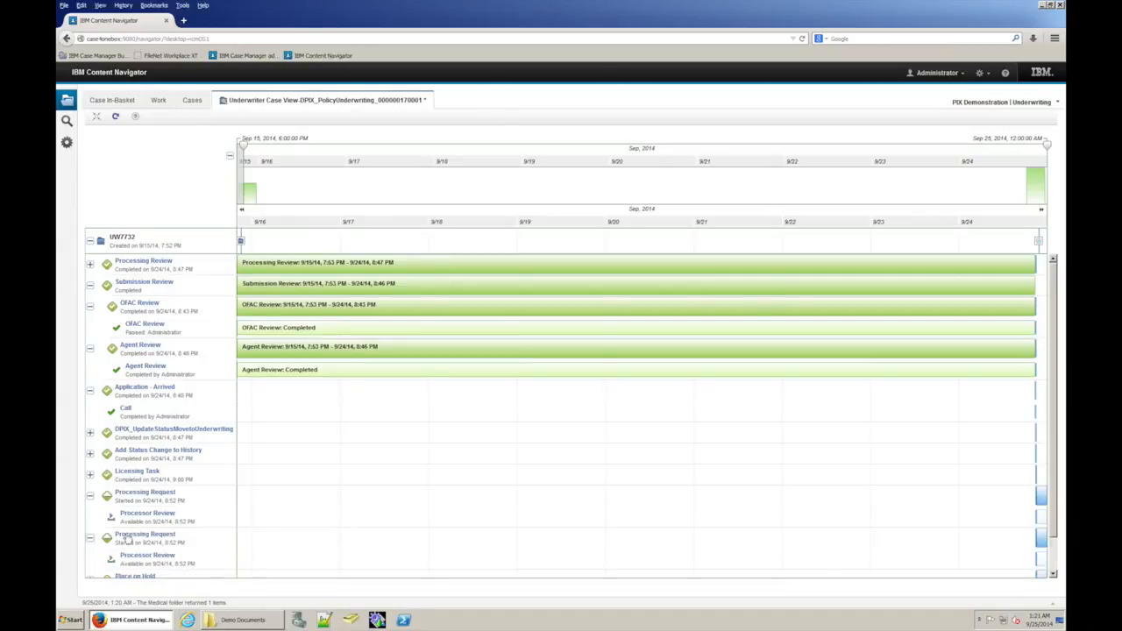
{"action": "scroll", "coordinate": [140, 539], "scroll_direction": "down", "scroll_amount": 1}
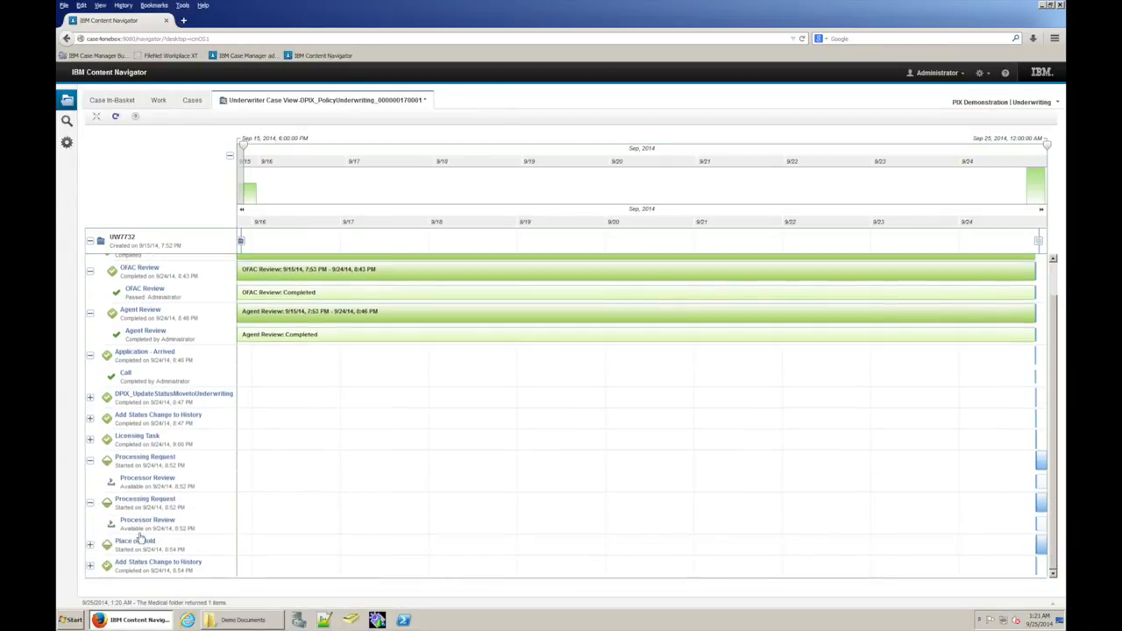
{"action": "left_click", "coordinate": [91, 546]}
{"action": "left_click", "coordinate": [91, 568]}
Refresh the timeline, look through the case's most recent group of events, and return to the case details with the timeline collapsed
{"action": "left_click", "coordinate": [115, 118]}
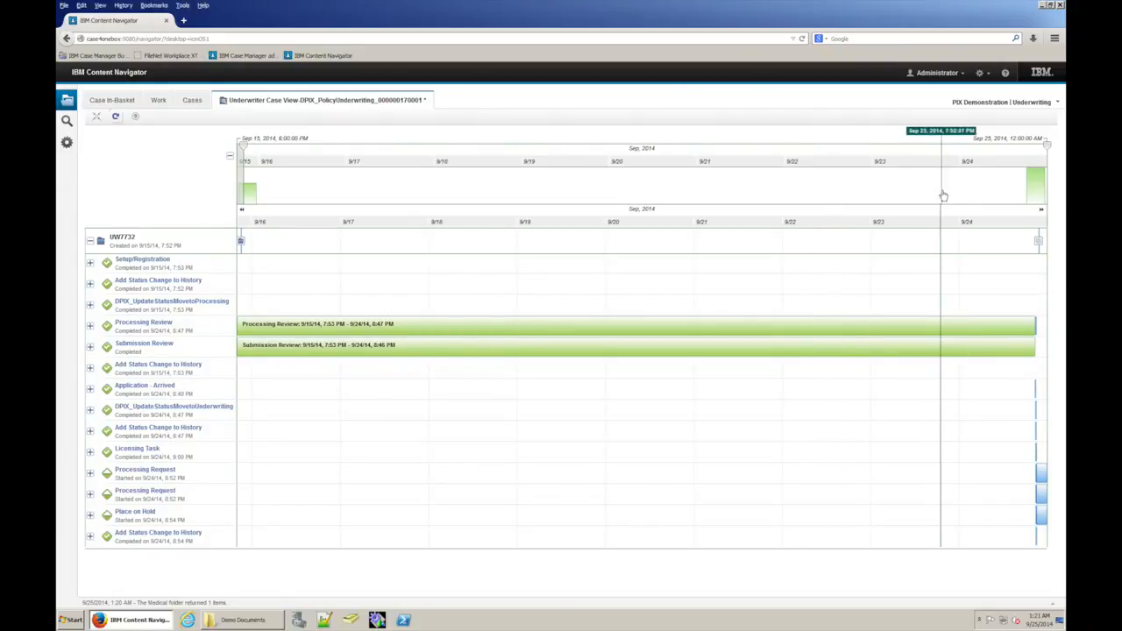
{"action": "left_click", "coordinate": [1038, 244]}
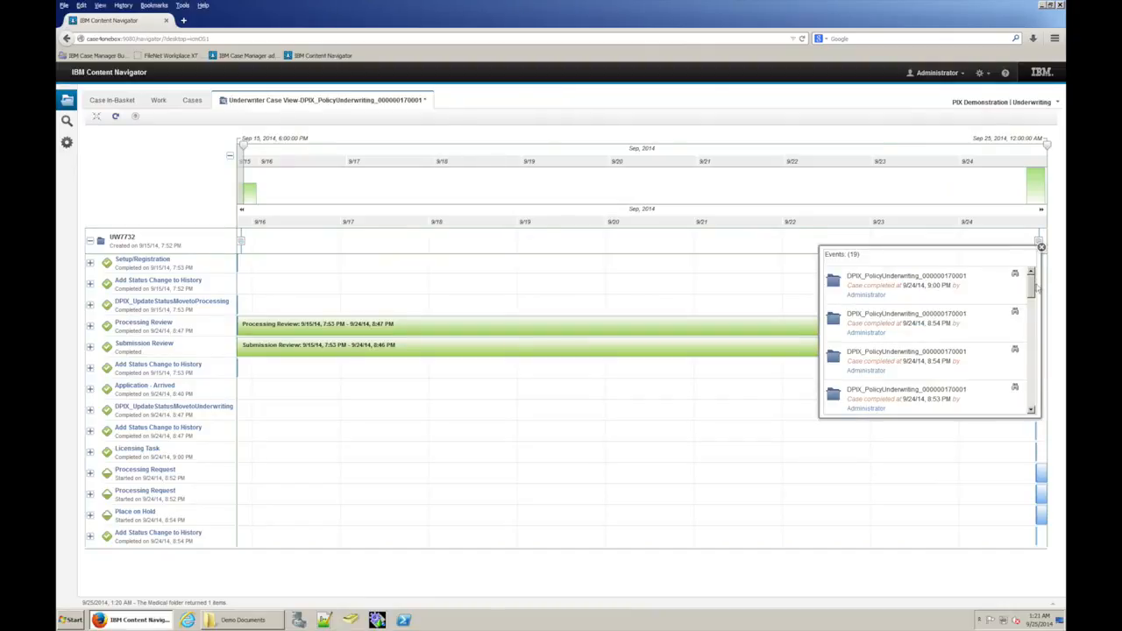
{"action": "left_click_drag", "start_coordinate": [1035, 292], "coordinate": [1030, 405]}
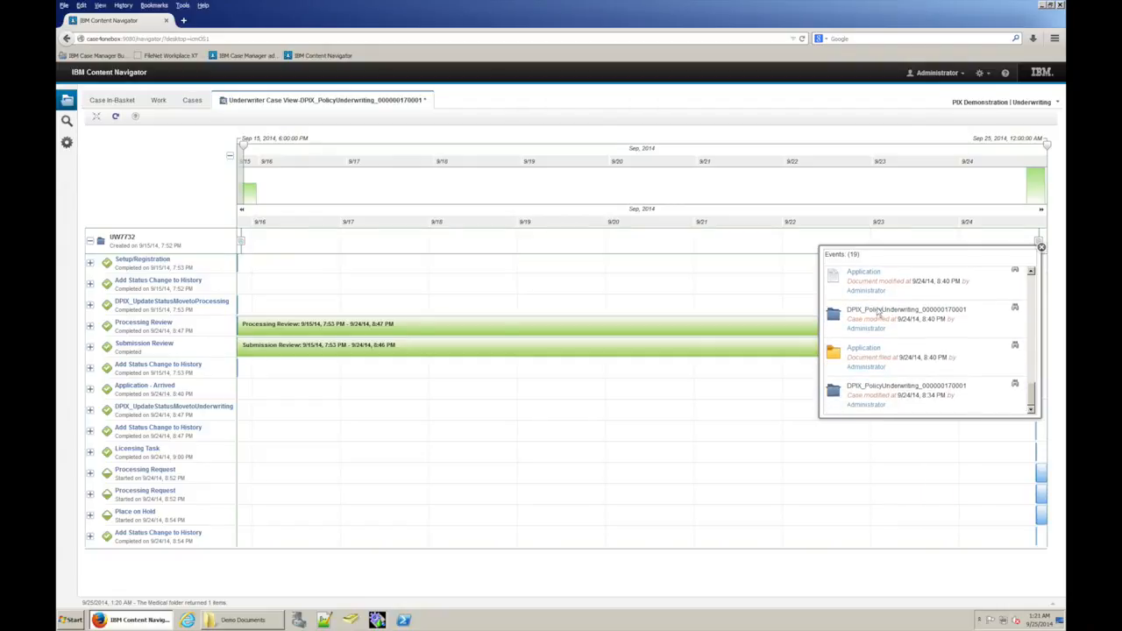
{"action": "left_click", "coordinate": [96, 116]}
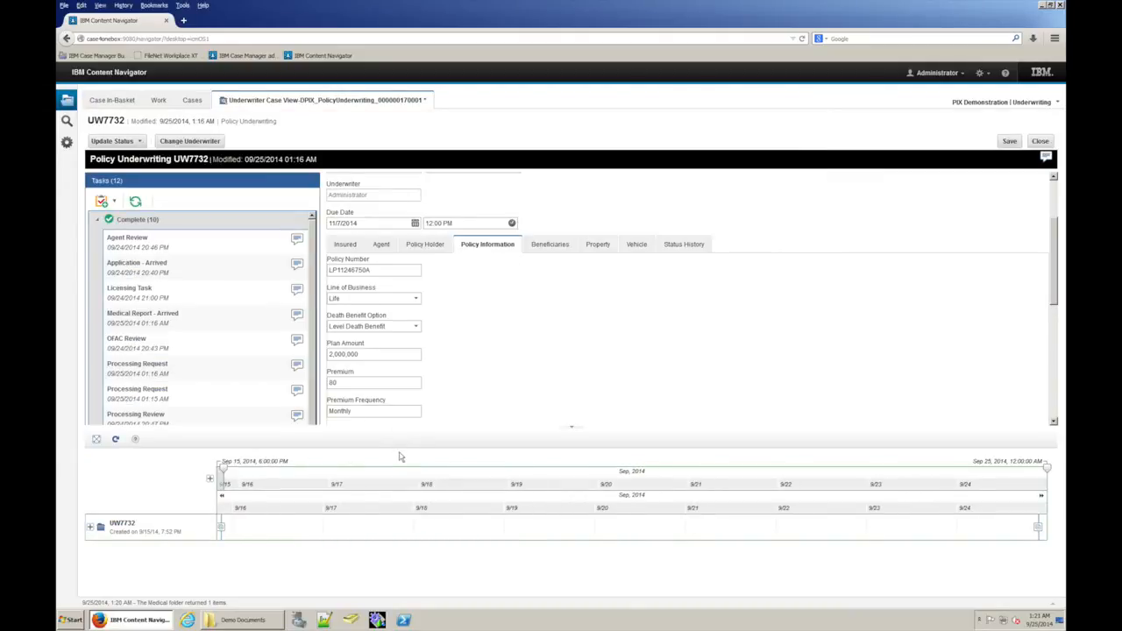
{"action": "left_click", "coordinate": [572, 428]}
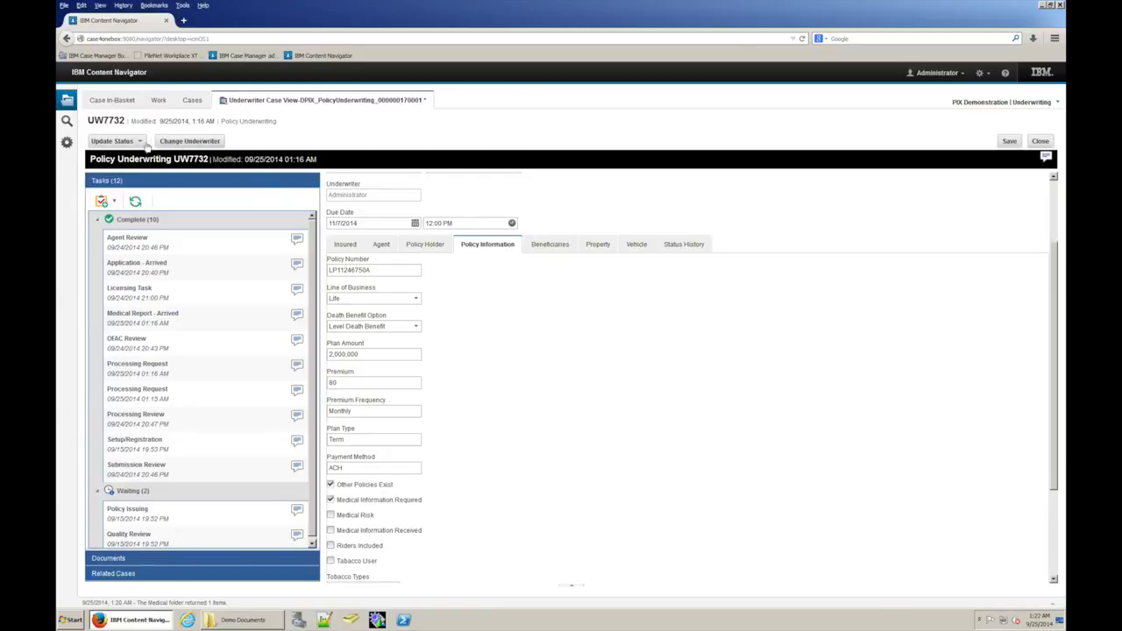
Show the case's agent information and add a Bind/Issue Policy status update to the case
{"action": "left_click", "coordinate": [383, 245]}
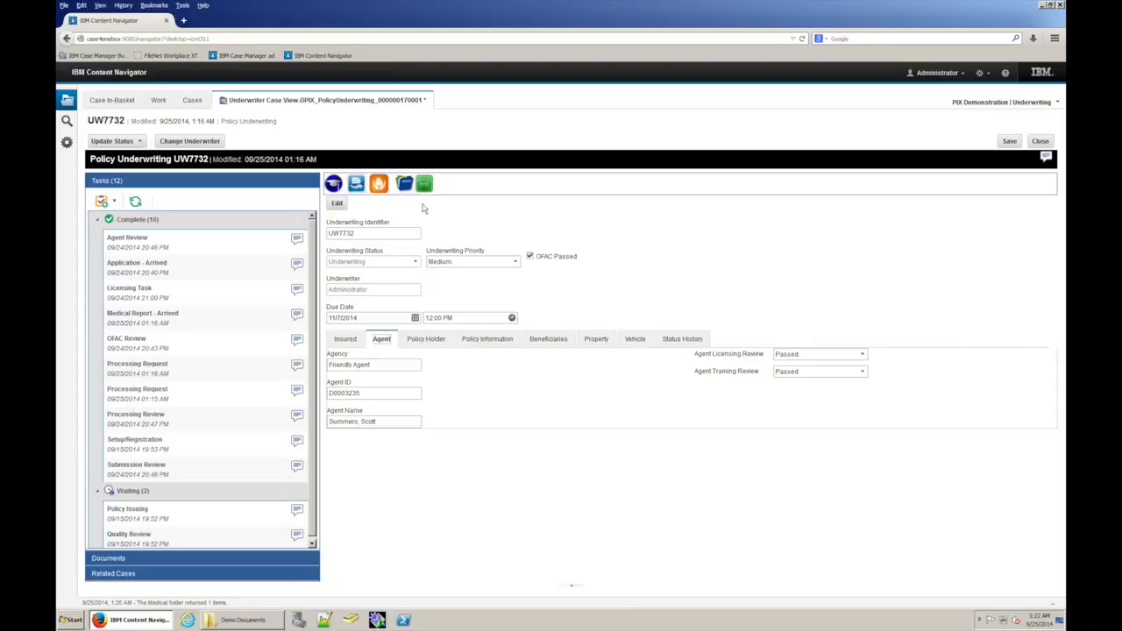
{"action": "left_click", "coordinate": [139, 143]}
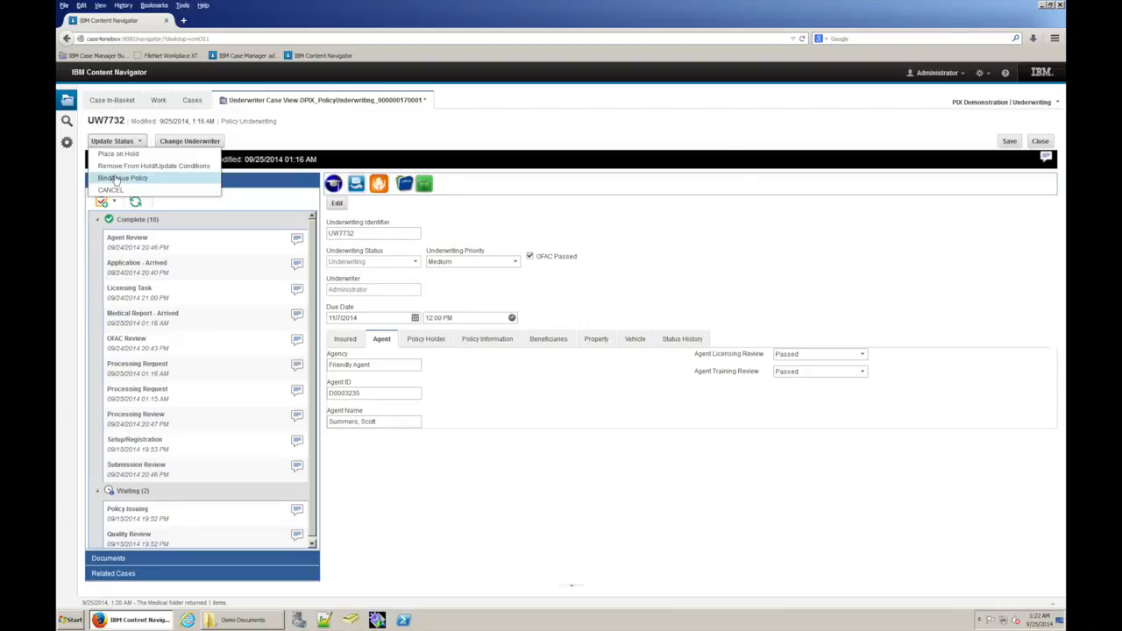
{"action": "left_click", "coordinate": [115, 178]}
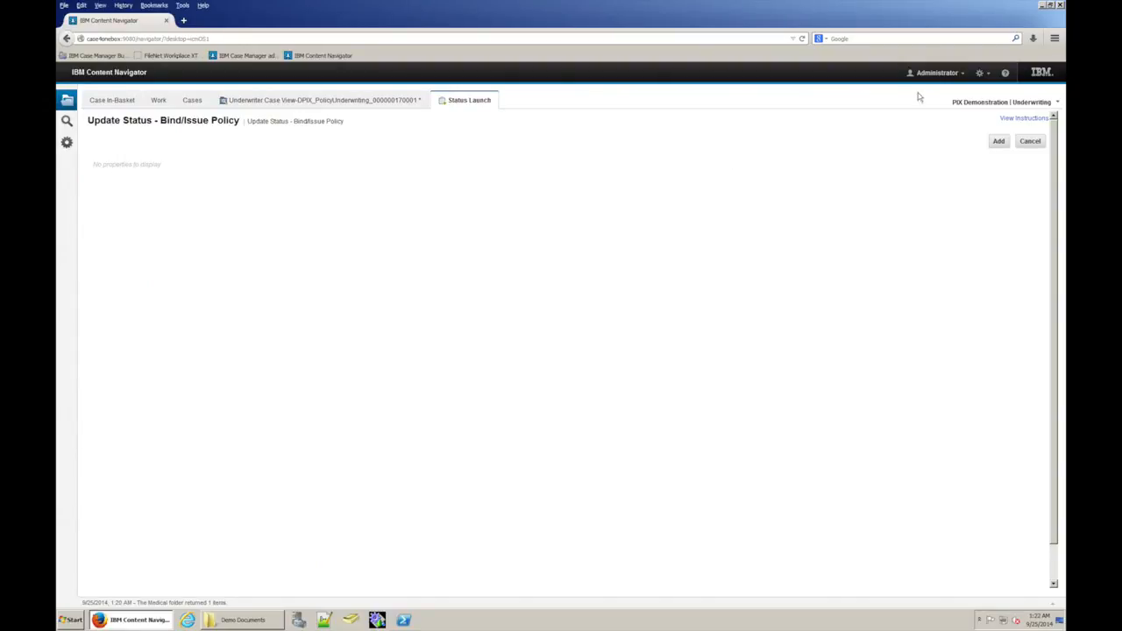
{"action": "left_click", "coordinate": [998, 142]}
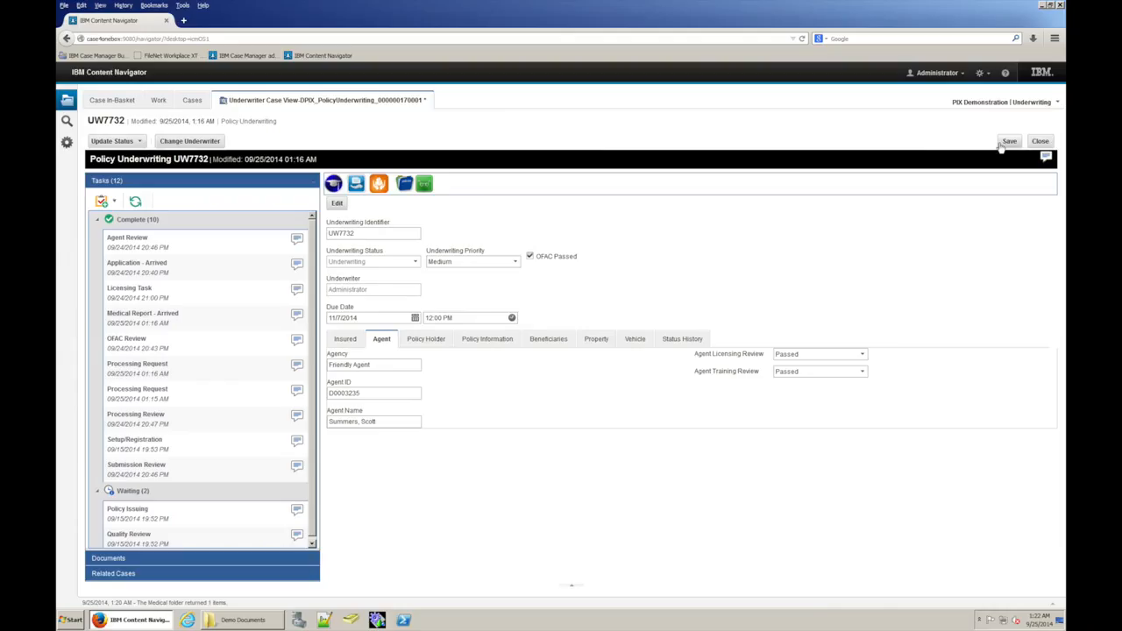
Refresh the case's task list, then save and close the underwriting case
{"action": "left_click", "coordinate": [134, 201]}
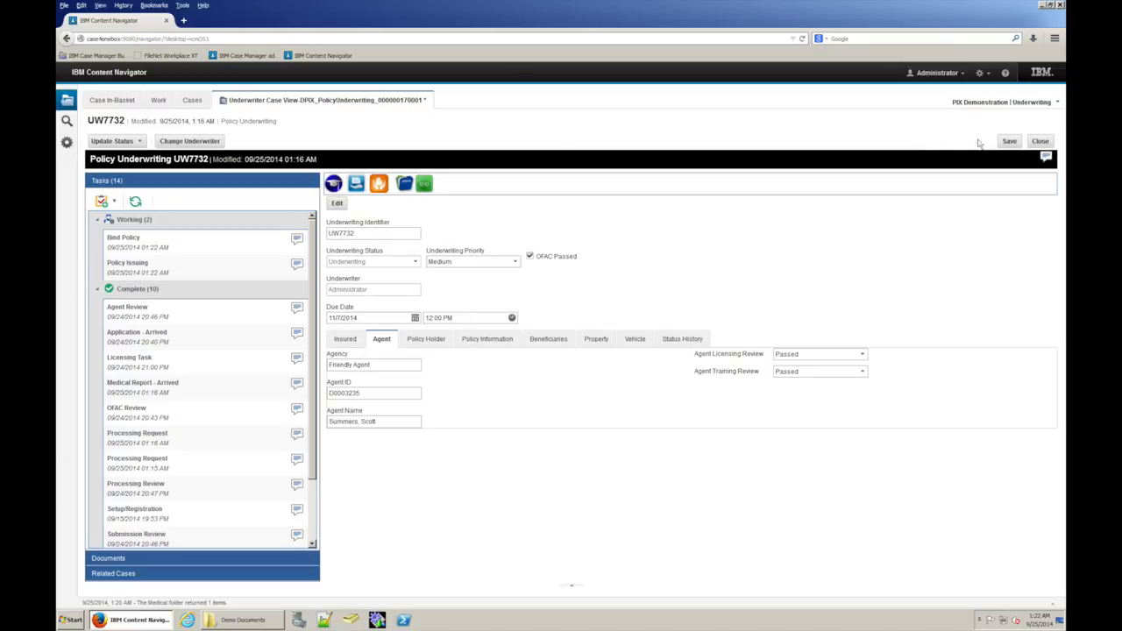
{"action": "left_click", "coordinate": [1010, 142]}
{"action": "left_click", "coordinate": [1040, 141]}
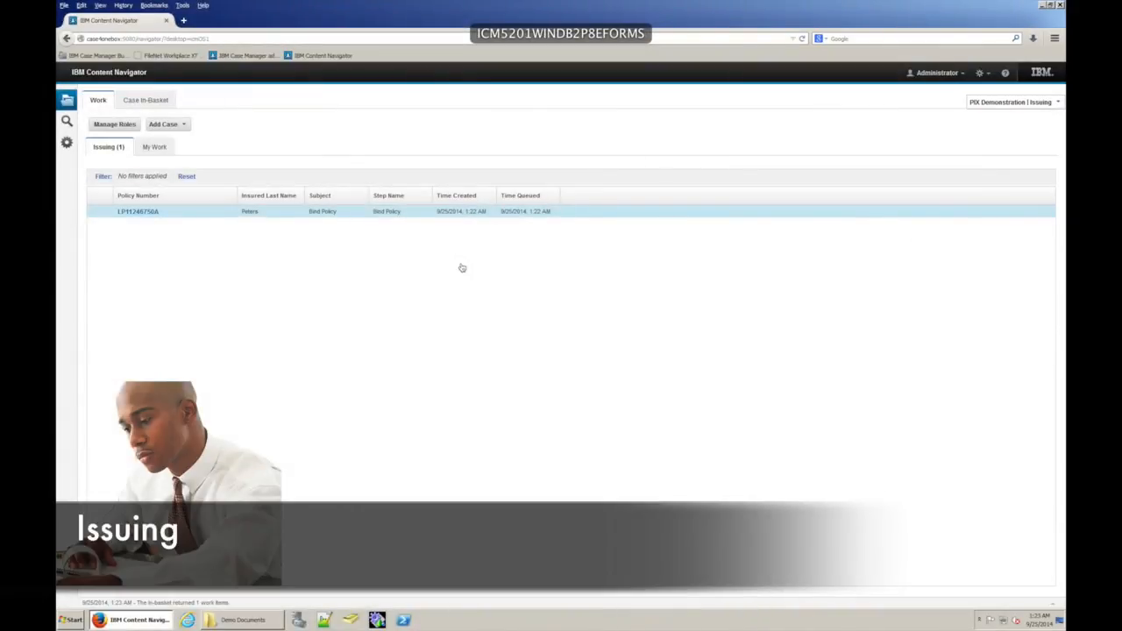
Open the Bind Policy work item from the Issuing role's in-basket
{"action": "left_click", "coordinate": [326, 214]}
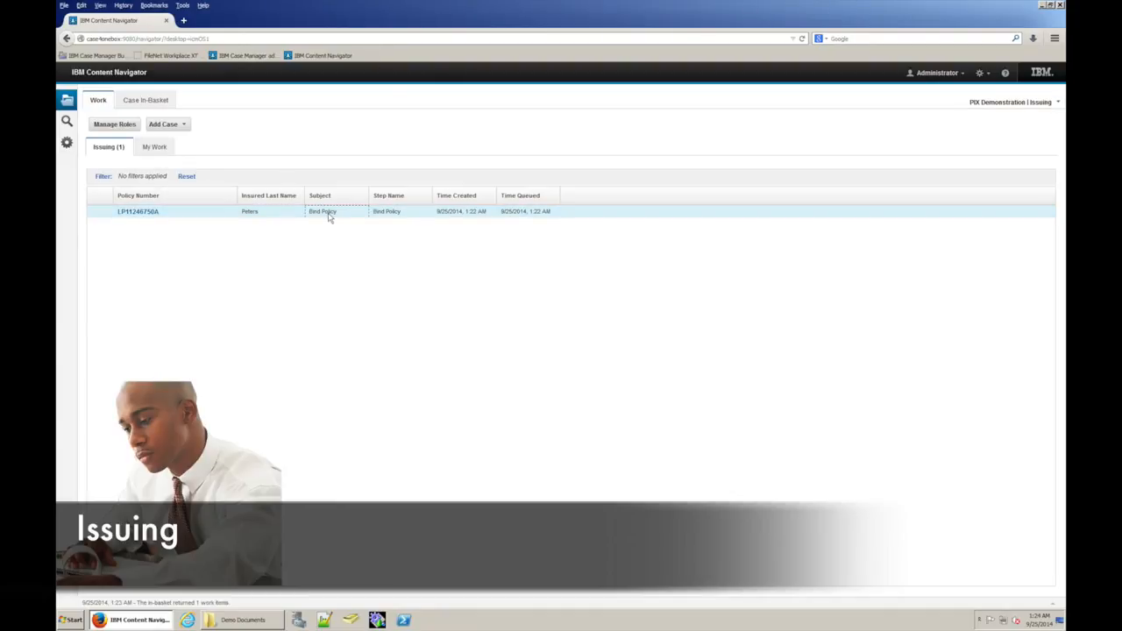
{"action": "left_click", "coordinate": [138, 213]}
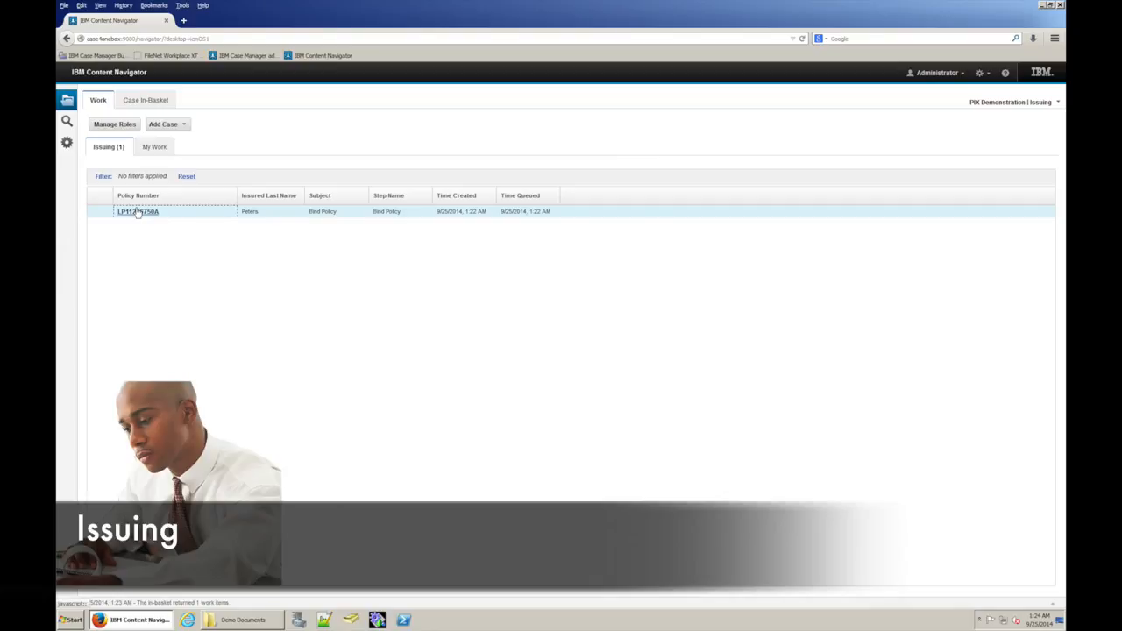